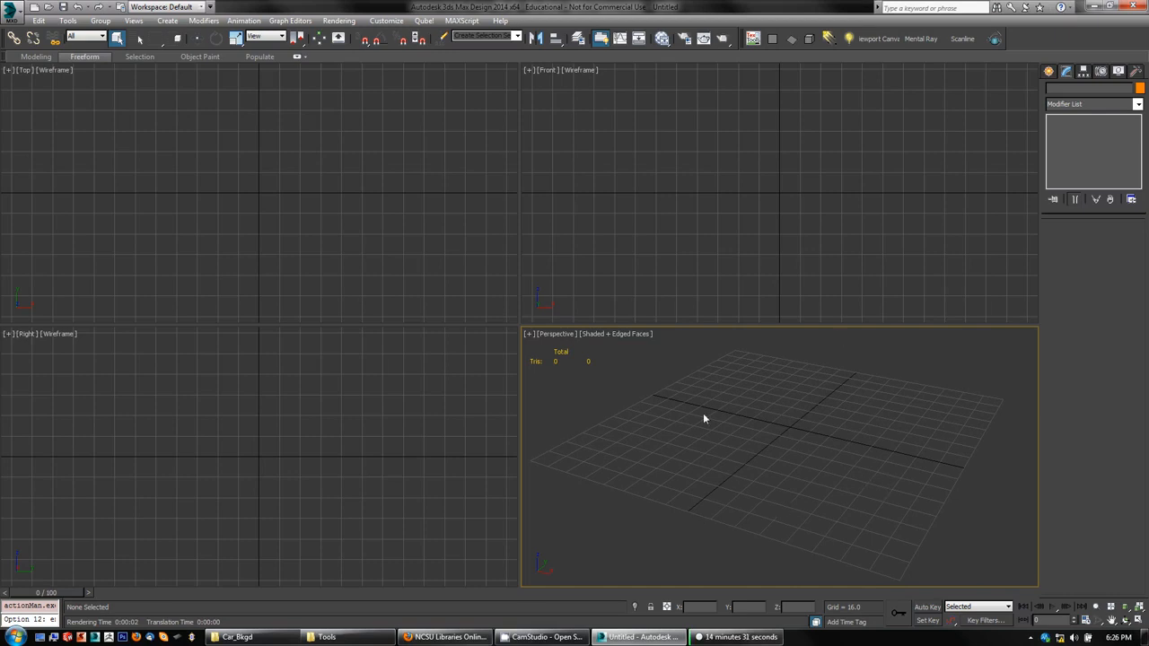
Step: Create a ground plane about 134.6 long and 172.1 wide in the perspective view
{"action": "left_click", "coordinate": [1050, 72]}
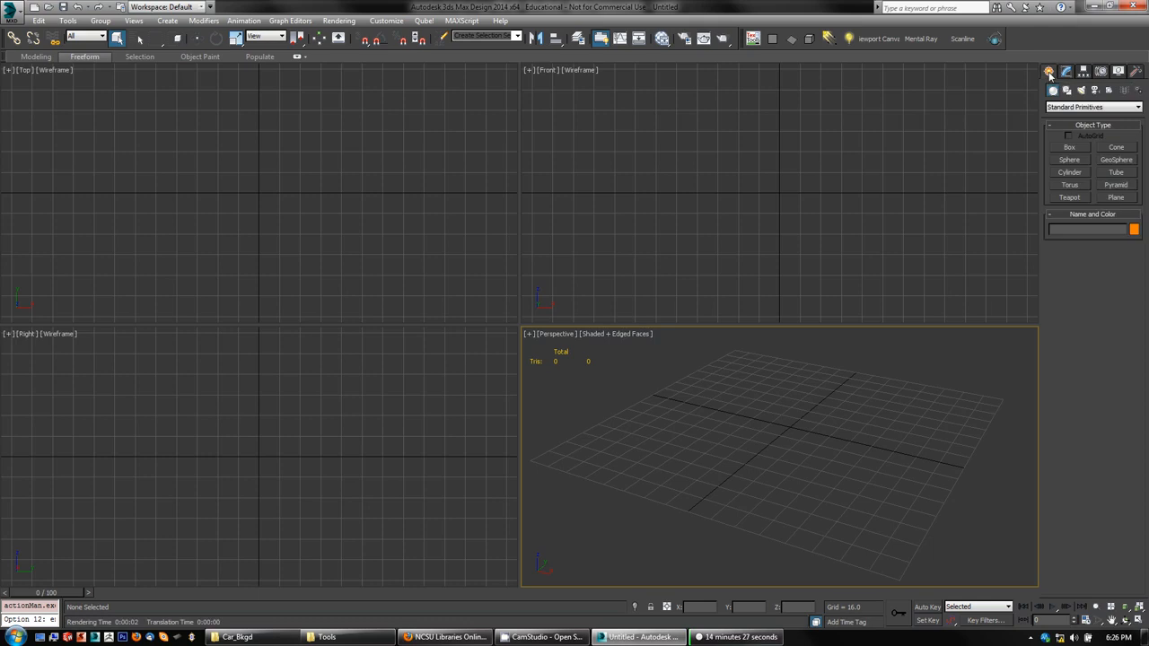
{"action": "left_click", "coordinate": [1119, 199]}
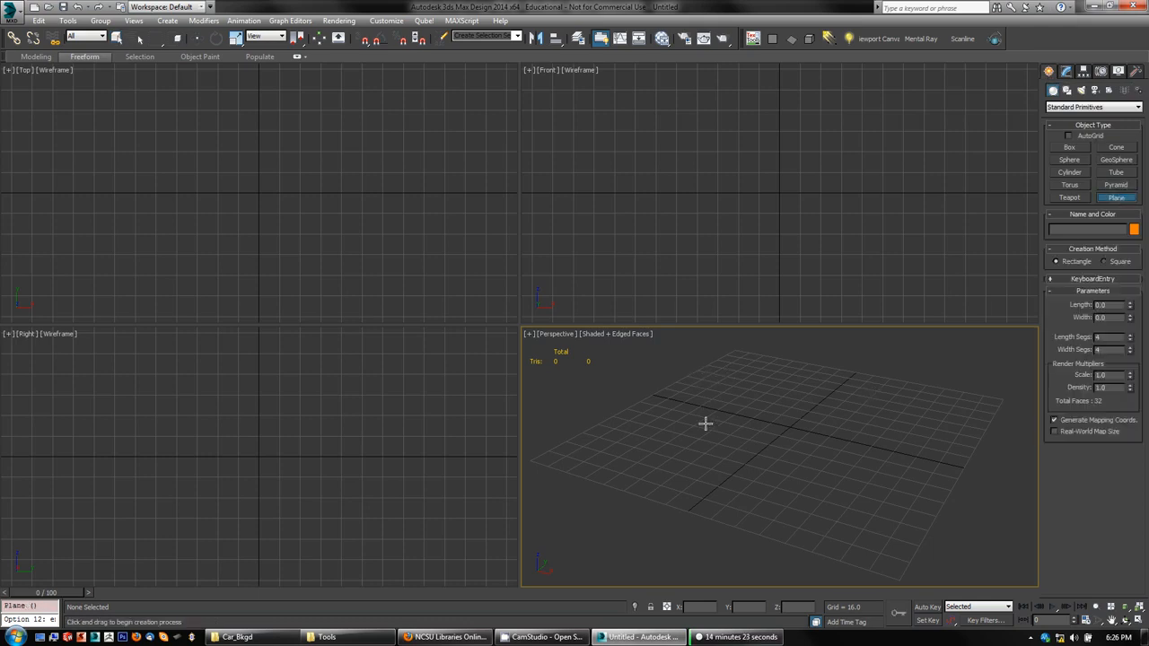
{"action": "left_click_drag", "start_coordinate": [727, 383], "coordinate": [851, 511]}
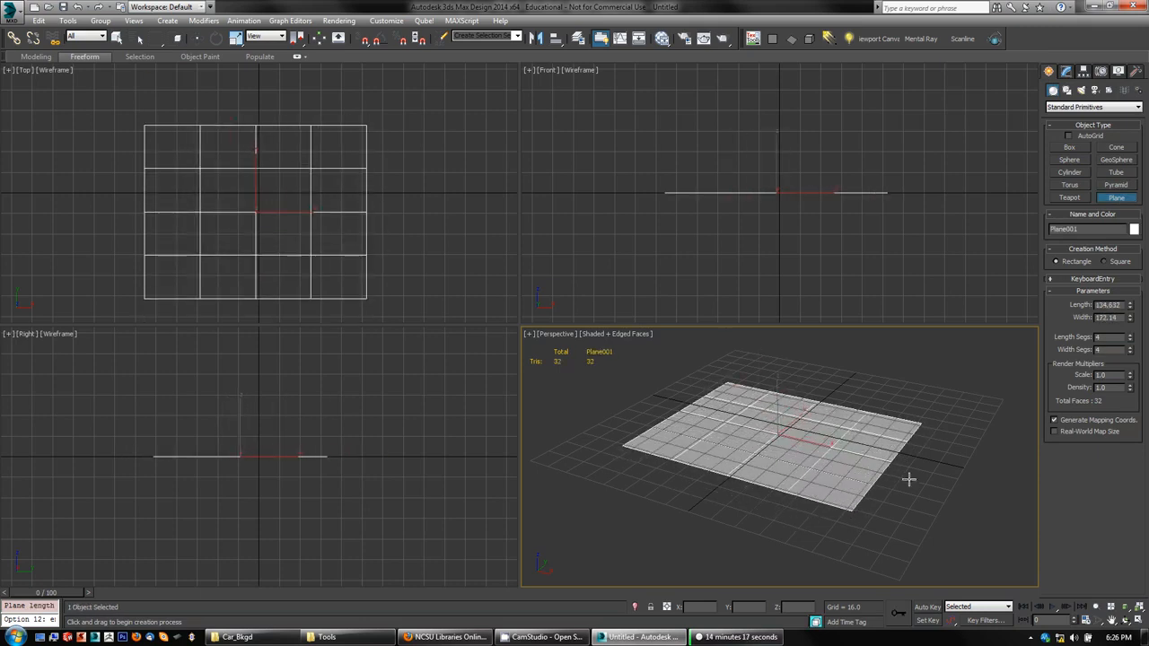
{"action": "right_click", "coordinate": [923, 477]}
Step: Create a teapot with a radius of about 26.9 at the centre of the plane
{"action": "scroll", "coordinate": [777, 453], "scroll_direction": "up", "scroll_amount": 5}
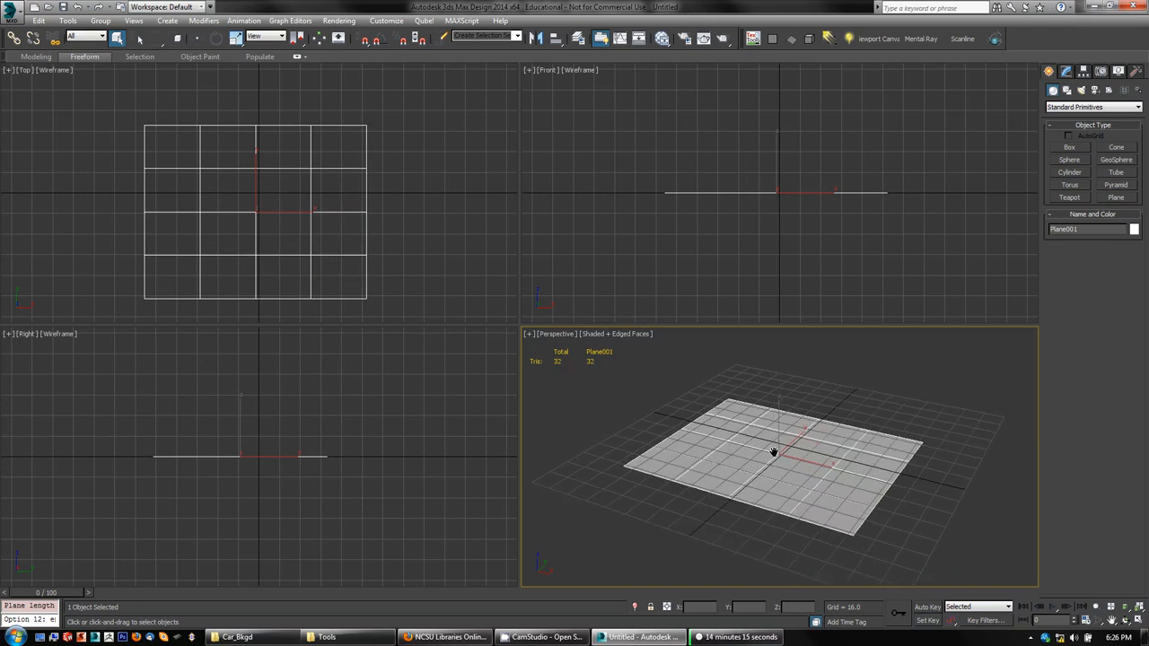
{"action": "scroll", "coordinate": [778, 454], "scroll_direction": "down", "scroll_amount": 2}
{"action": "scroll", "coordinate": [778, 454], "scroll_direction": "up", "scroll_amount": 2}
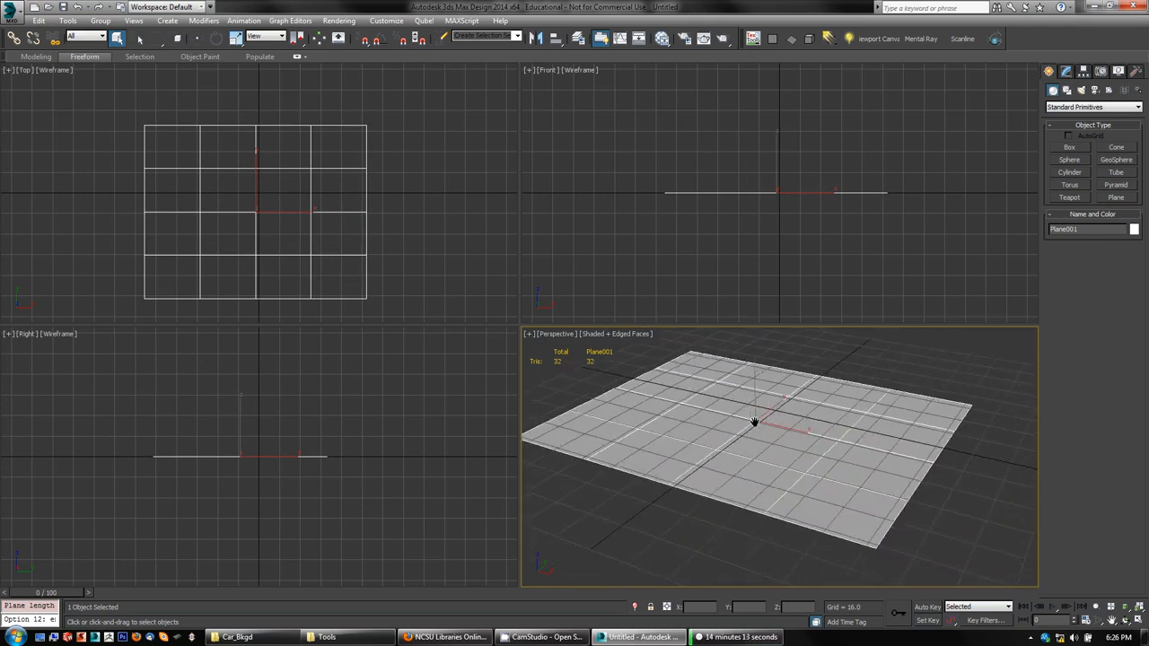
{"action": "scroll", "coordinate": [777, 454], "scroll_direction": "down", "scroll_amount": 3}
{"action": "right_click", "coordinate": [969, 330]}
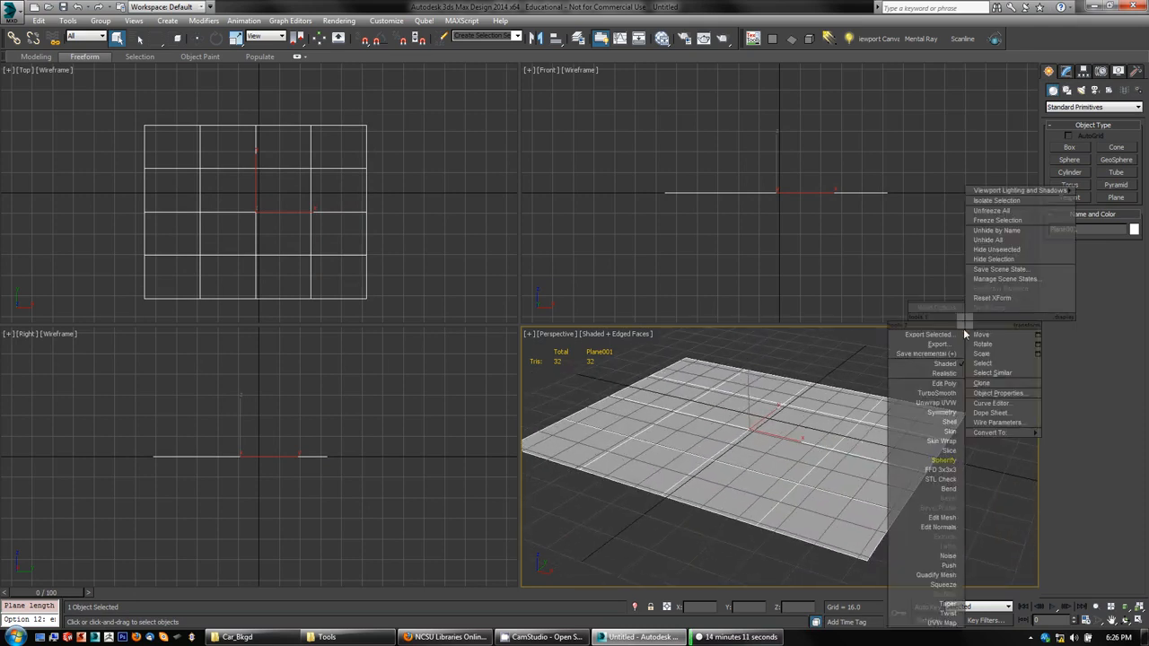
{"action": "left_click", "coordinate": [1079, 200]}
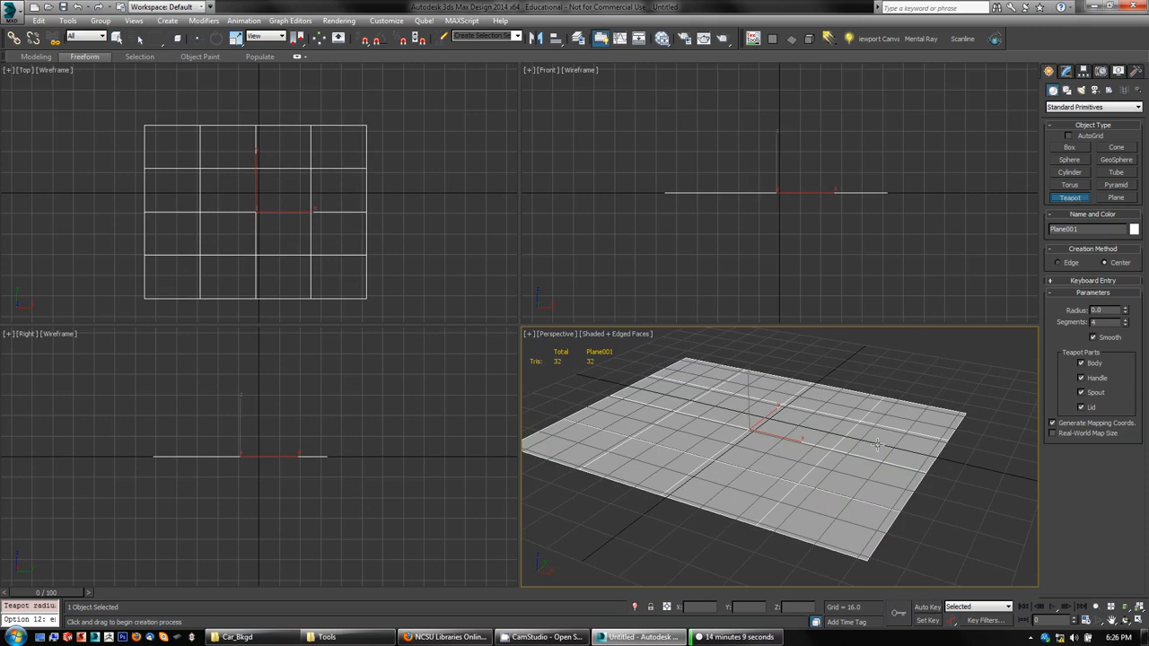
{"action": "mouse_move", "coordinate": [746, 435]}
{"action": "left_mouse_down"}
{"action": "mouse_move", "coordinate": [742, 407]}
{"action": "mouse_move", "coordinate": [746, 416]}
{"action": "left_mouse_up"}
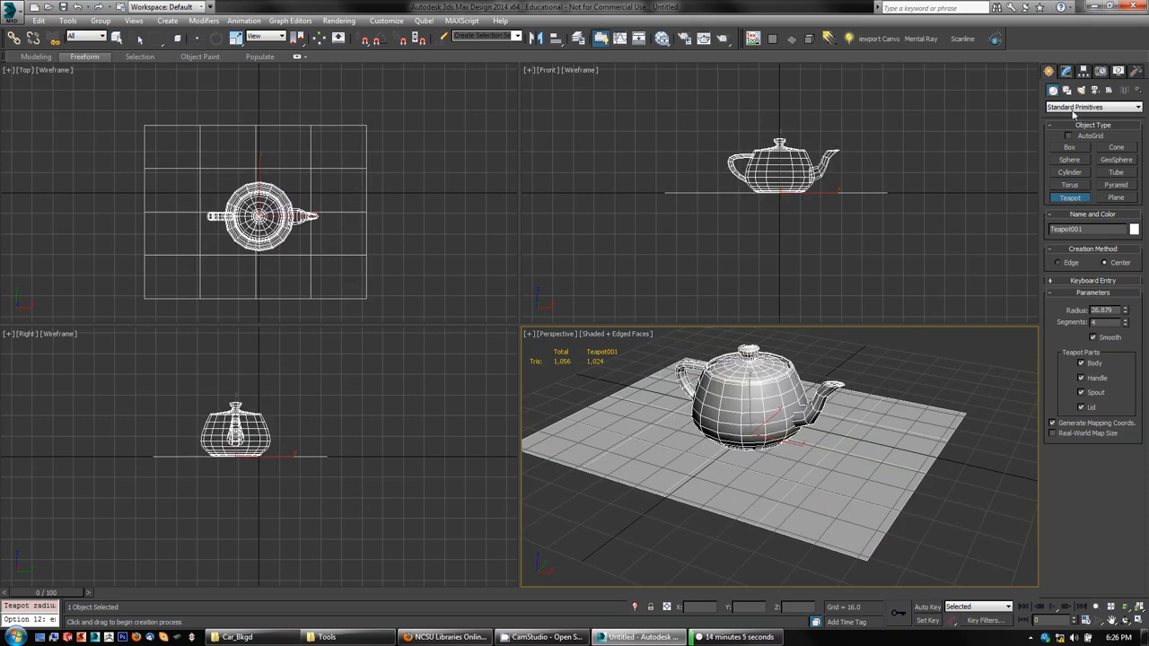
Step: Set the teapot's segments to 6
{"action": "left_click", "coordinate": [1067, 71]}
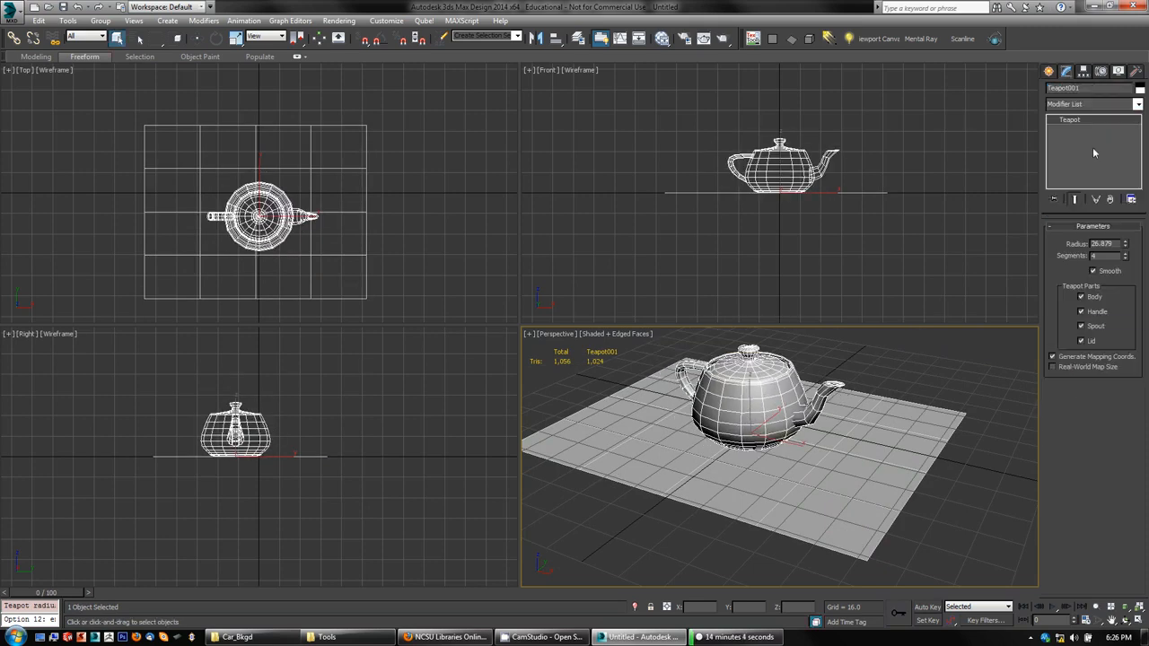
{"action": "left_click", "coordinate": [1126, 254]}
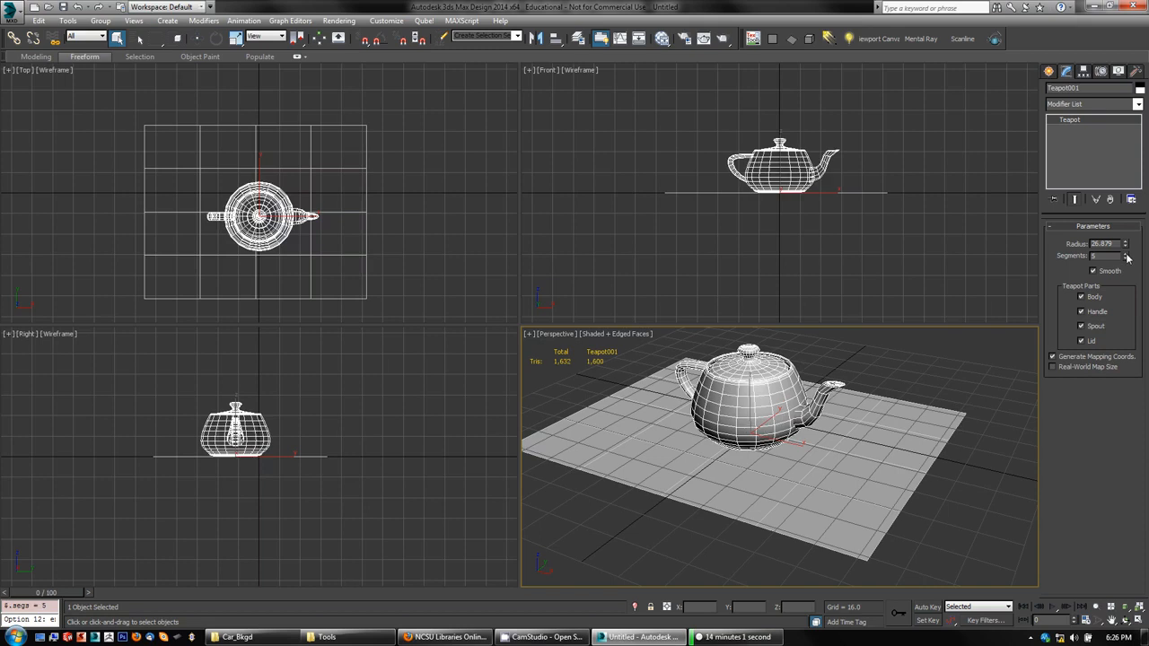
{"action": "left_click", "coordinate": [1126, 255]}
{"action": "middle_click_drag", "start_coordinate": [859, 459], "coordinate": [842, 467]}
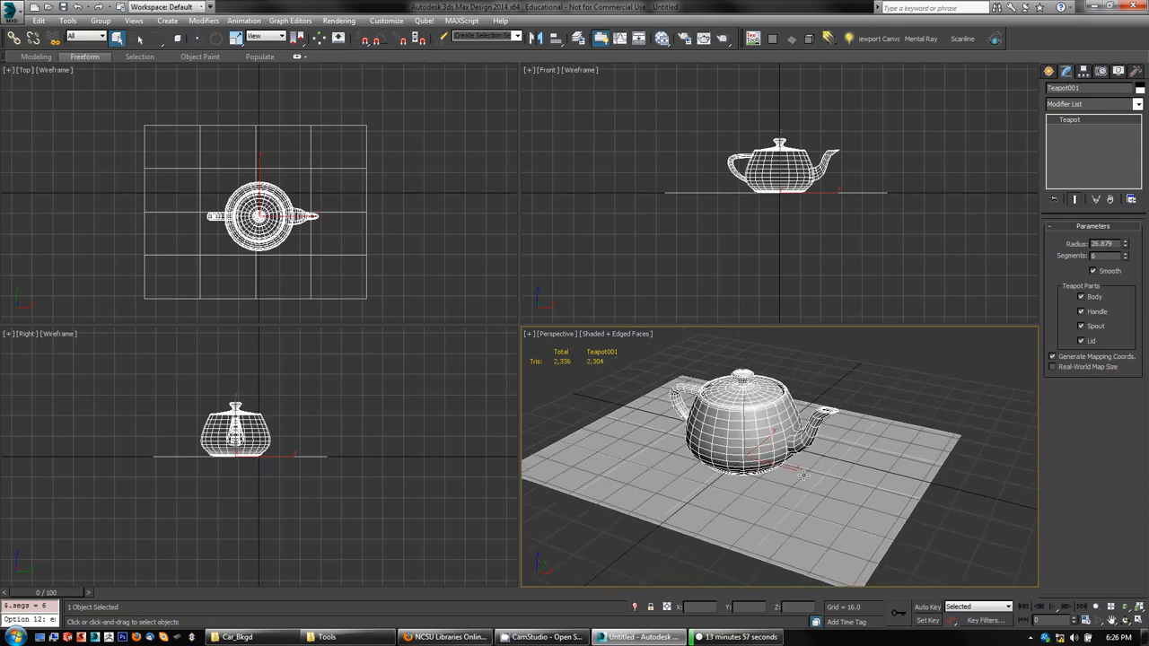
{"action": "middle_click_drag", "start_coordinate": [828, 469], "coordinate": [858, 463]}
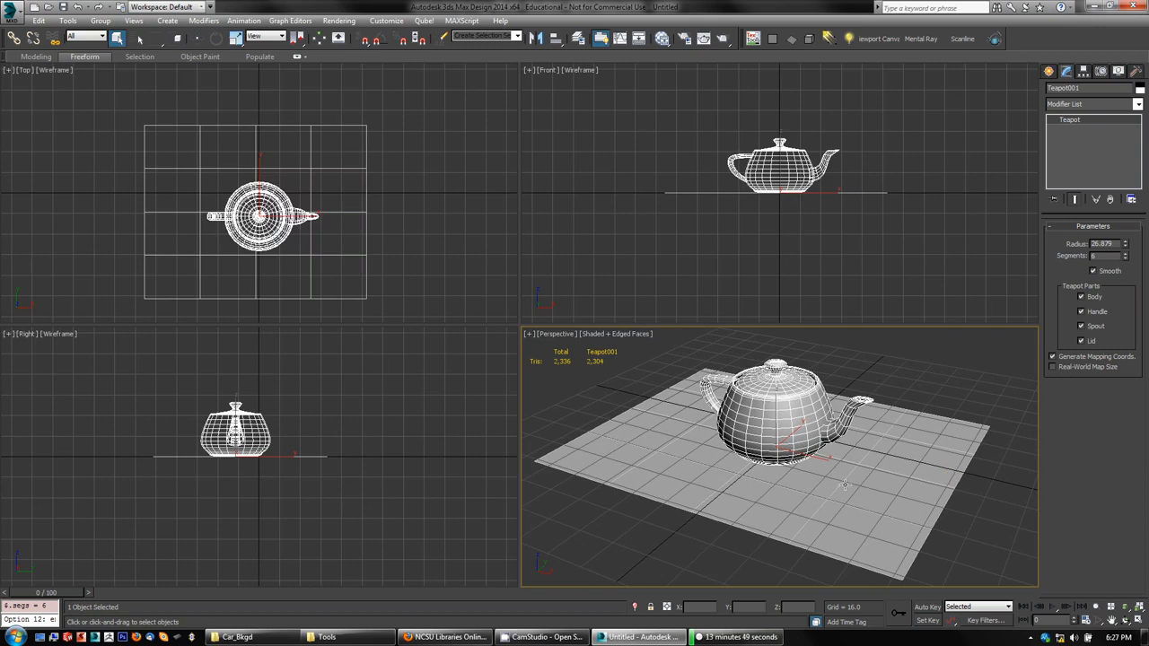
Step: Add a mental ray Matte/Shadow/Reflection material node to the Slate Material Editor view
{"action": "key", "text": "m"}
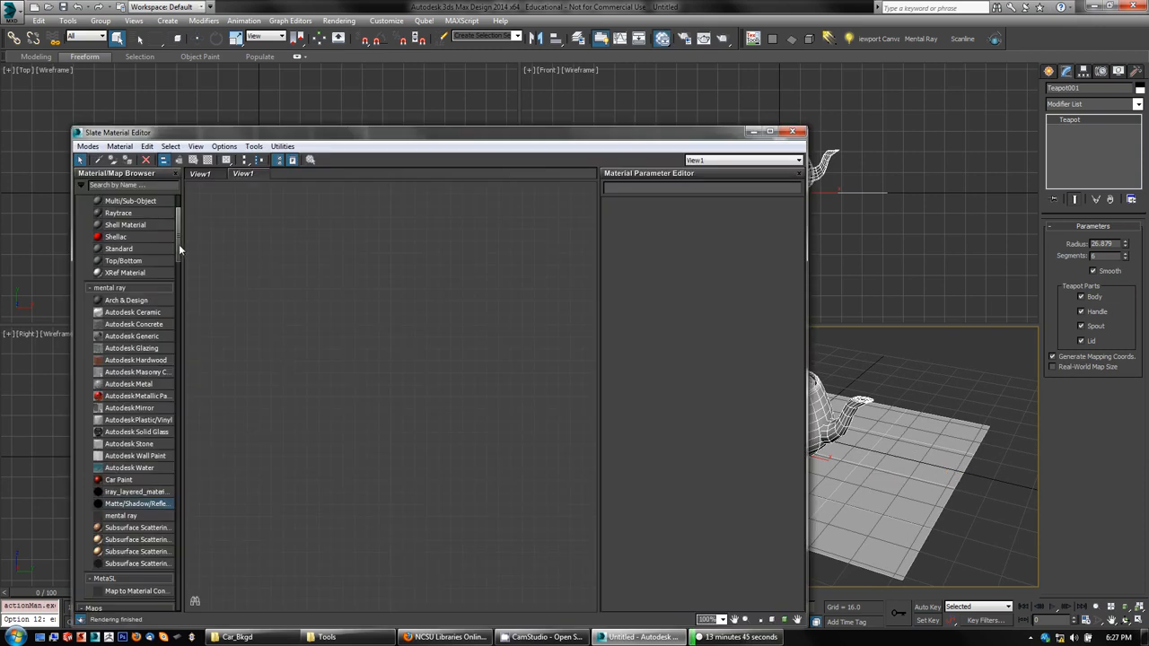
{"action": "left_click_drag", "start_coordinate": [178, 244], "coordinate": [179, 282]}
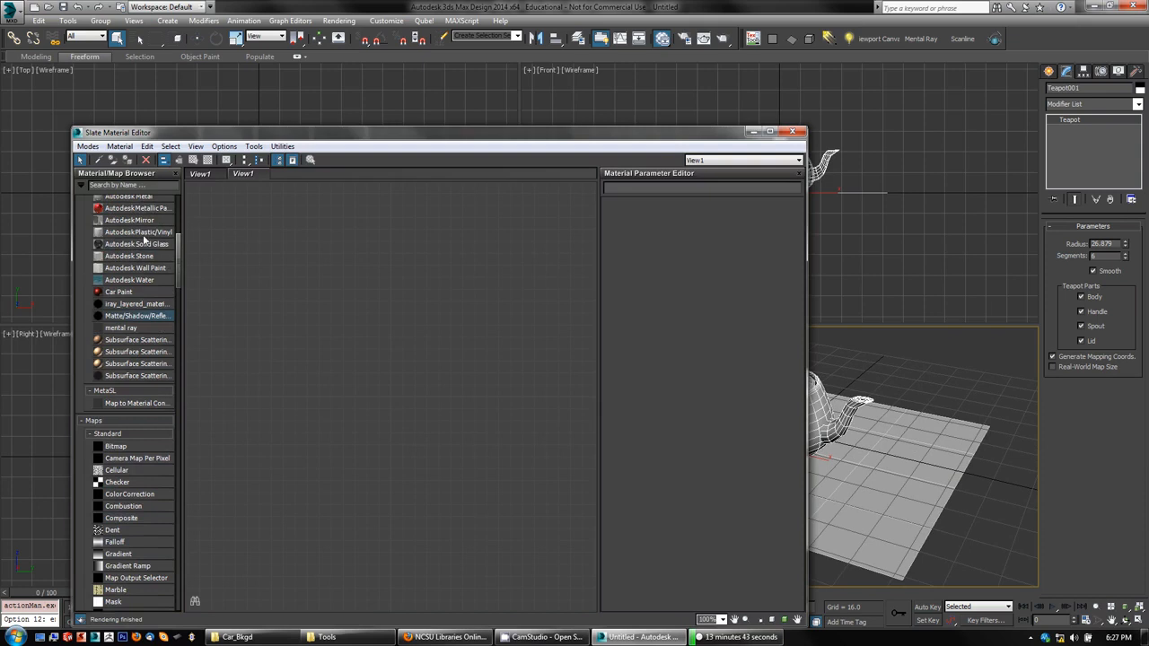
{"action": "scroll", "coordinate": [126, 256], "scroll_direction": "up", "scroll_amount": 5}
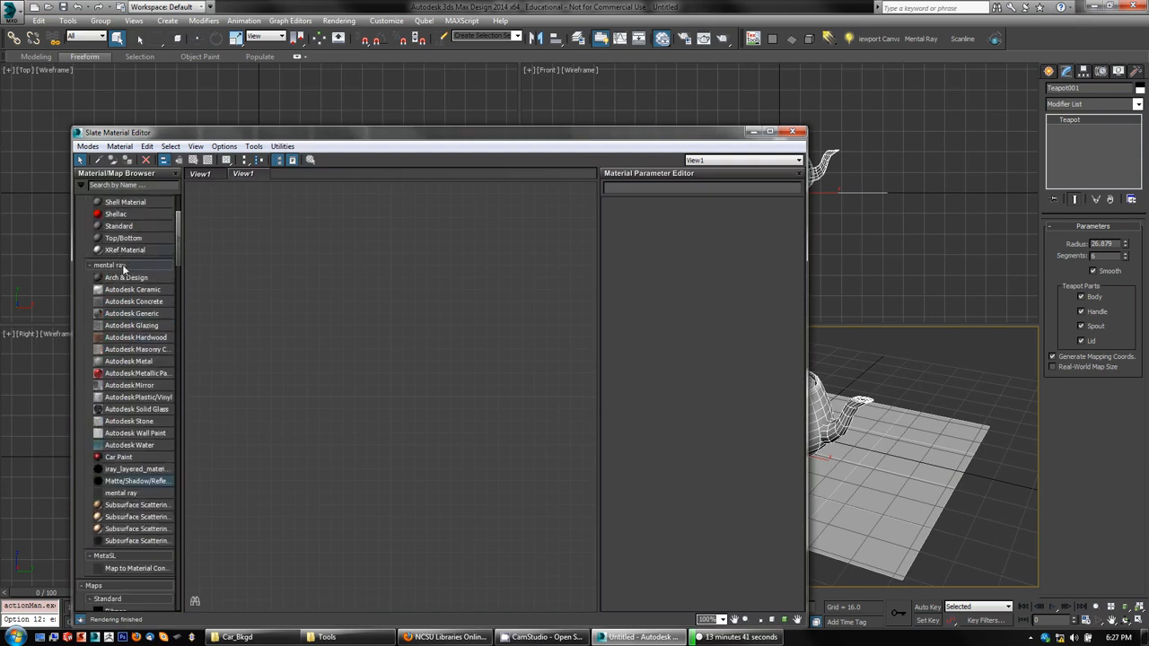
{"action": "scroll", "coordinate": [142, 336], "scroll_direction": "down", "scroll_amount": 5}
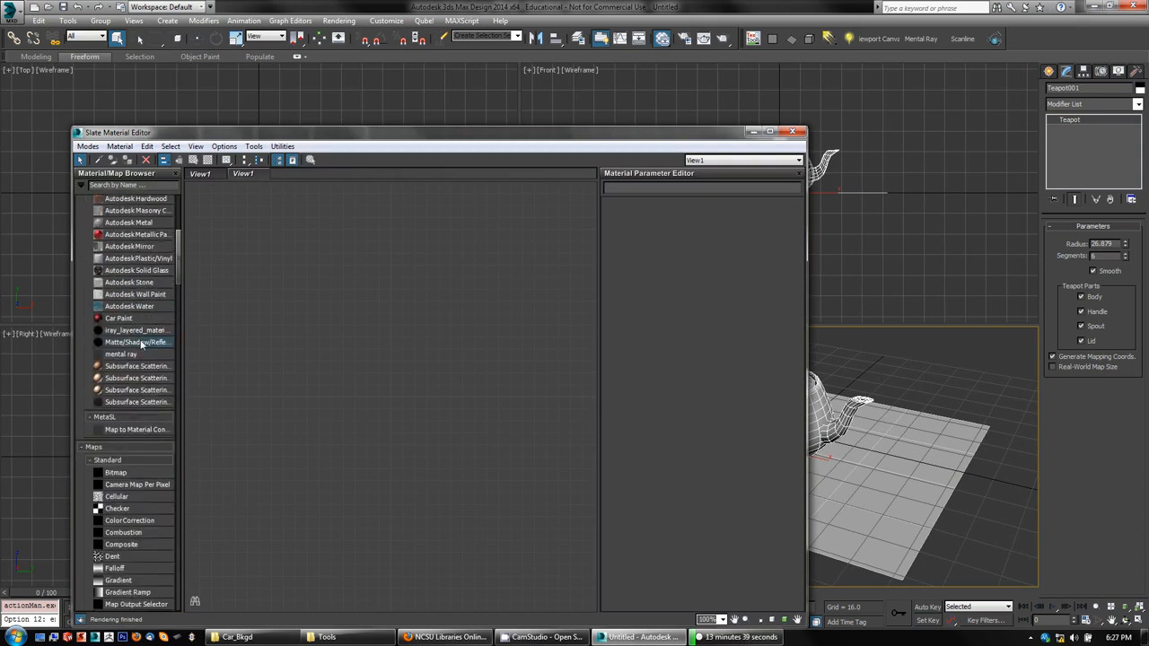
{"action": "left_click_drag", "start_coordinate": [301, 331], "coordinate": [420, 273]}
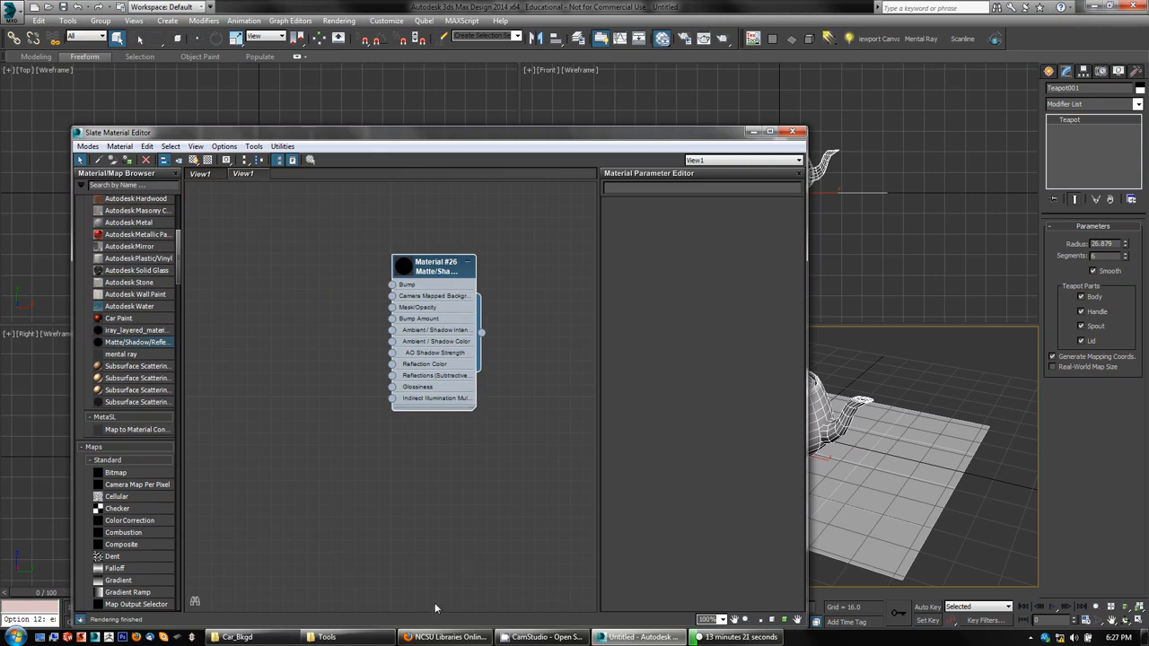
Step: Add CARB_24SX.hdr from the Car_Bkgd folder as a bitmap node and connect it to the matte material's Camera Mapped Background
{"action": "left_click", "coordinate": [296, 637]}
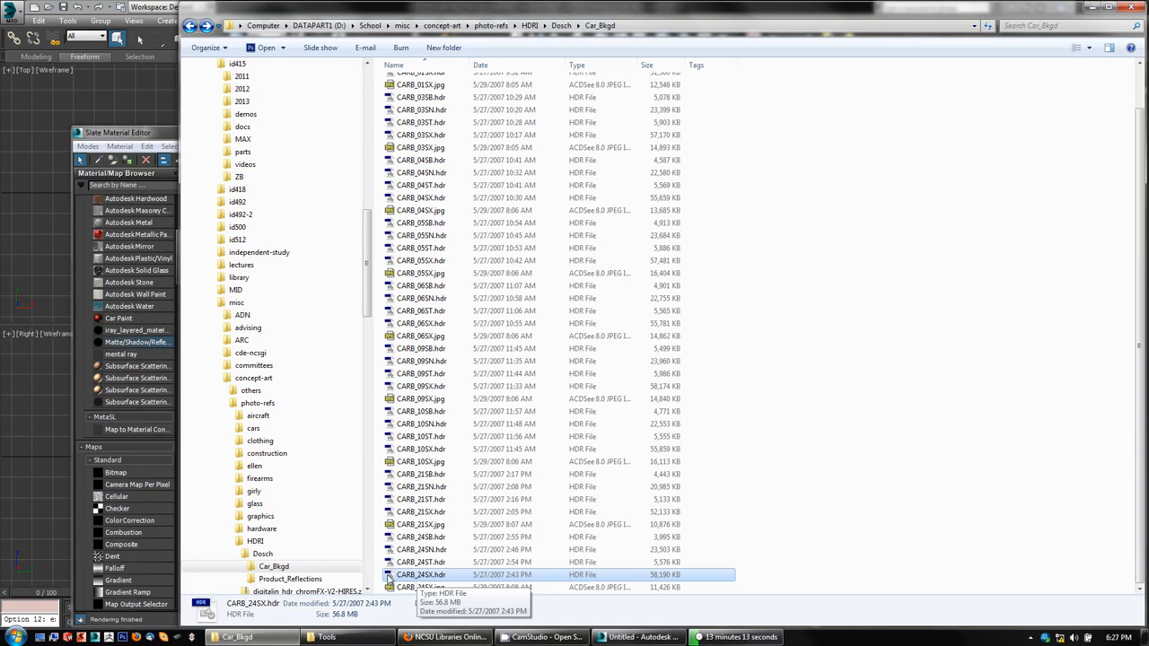
{"action": "left_click_drag", "start_coordinate": [388, 577], "coordinate": [278, 412]}
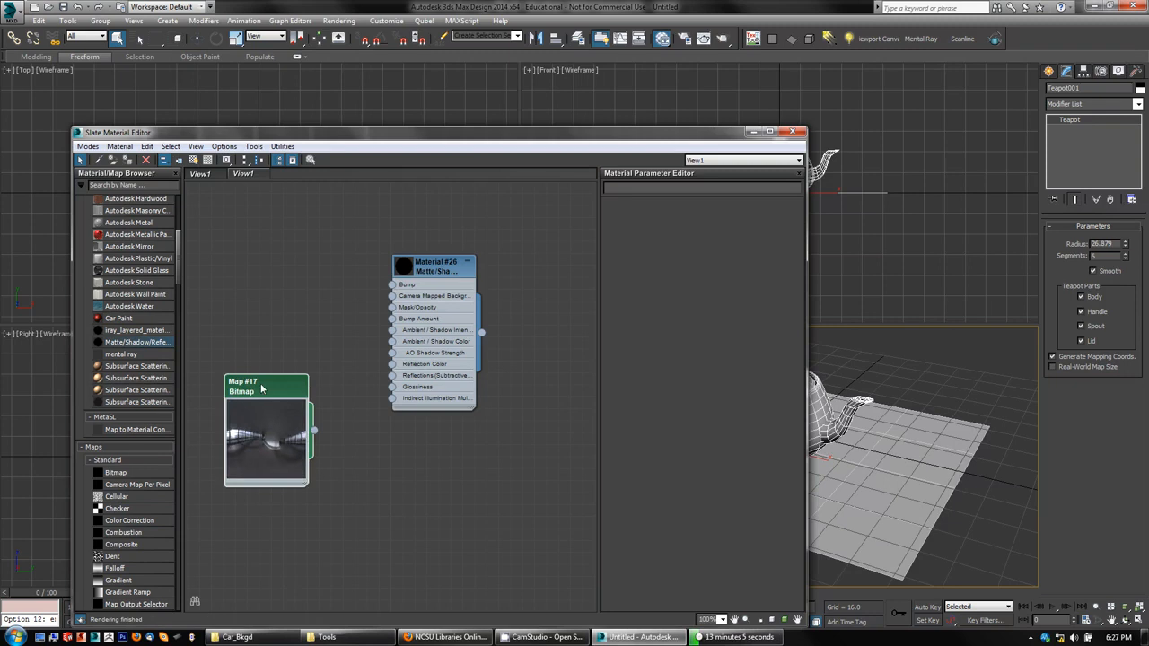
{"action": "left_click_drag", "start_coordinate": [264, 390], "coordinate": [253, 306]}
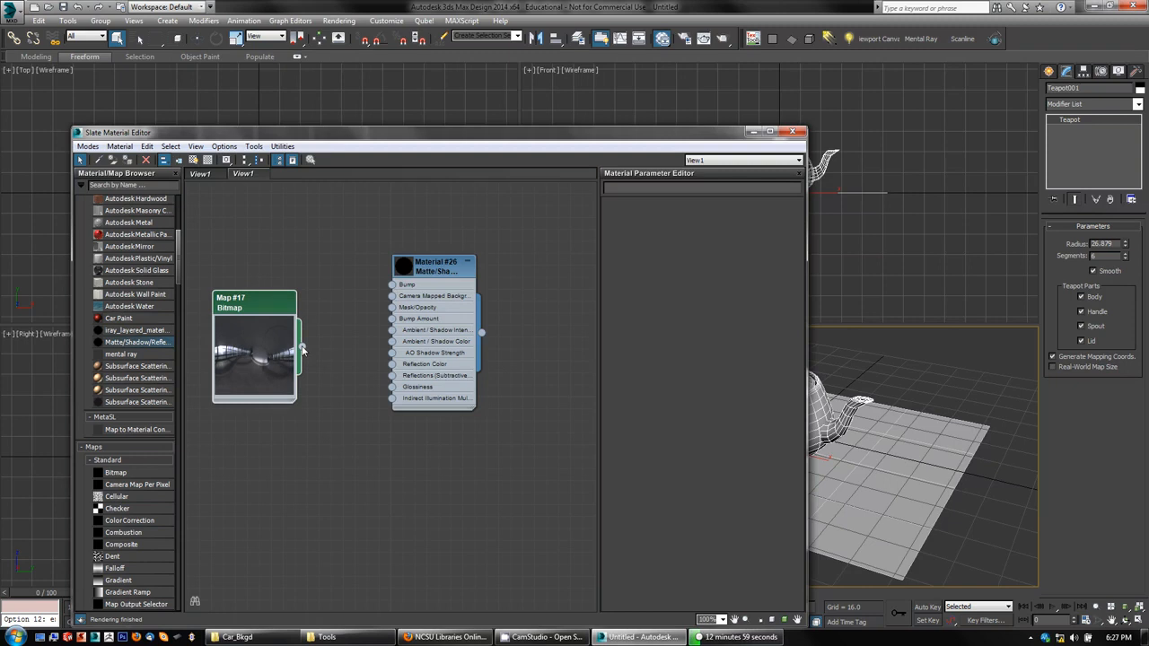
{"action": "left_click_drag", "start_coordinate": [302, 351], "coordinate": [393, 297]}
{"action": "double_click", "coordinate": [403, 267]}
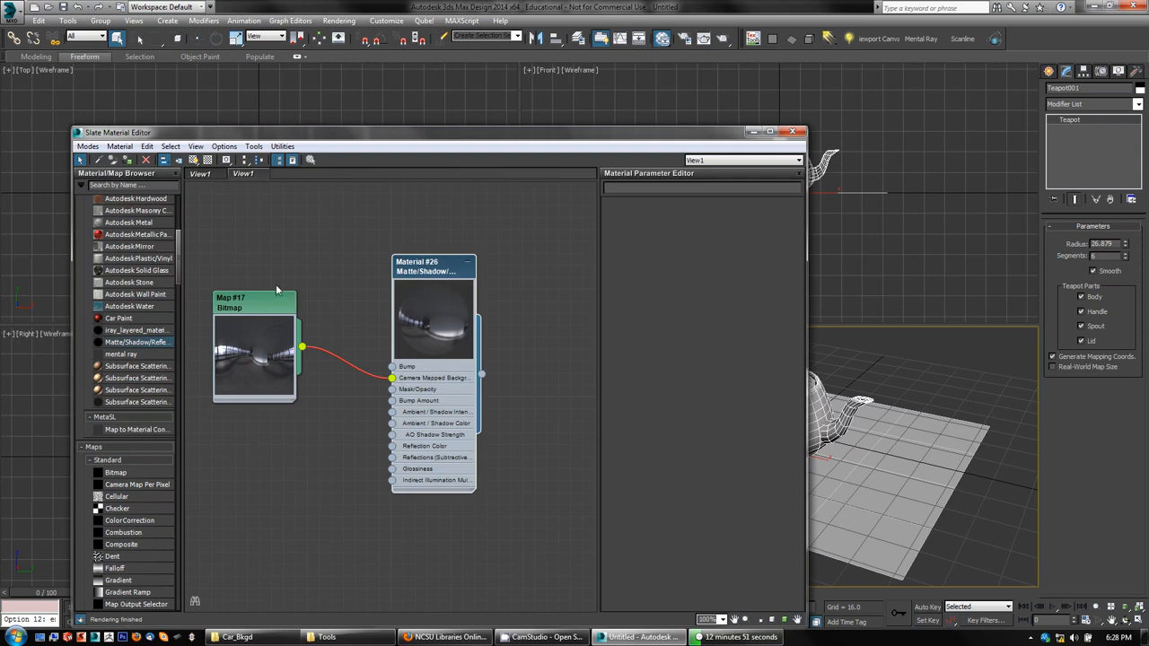
Step: Set the HDR bitmap's coordinates to Environ with Spherical Environment mapping
{"action": "left_click", "coordinate": [244, 309]}
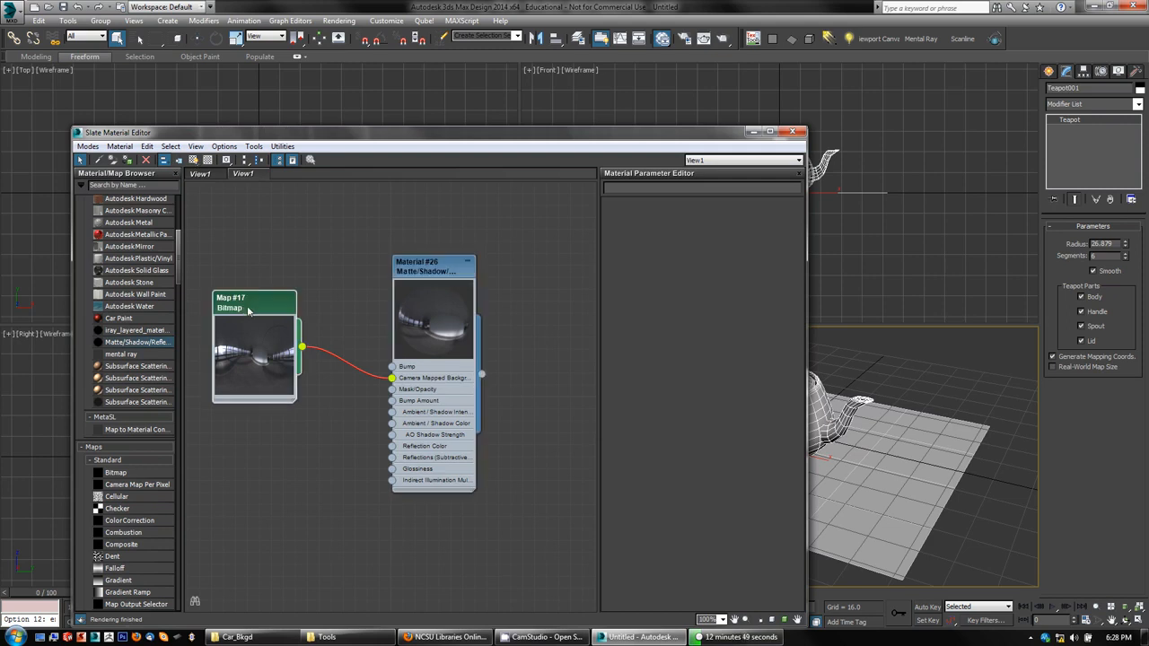
{"action": "double_click", "coordinate": [249, 309]}
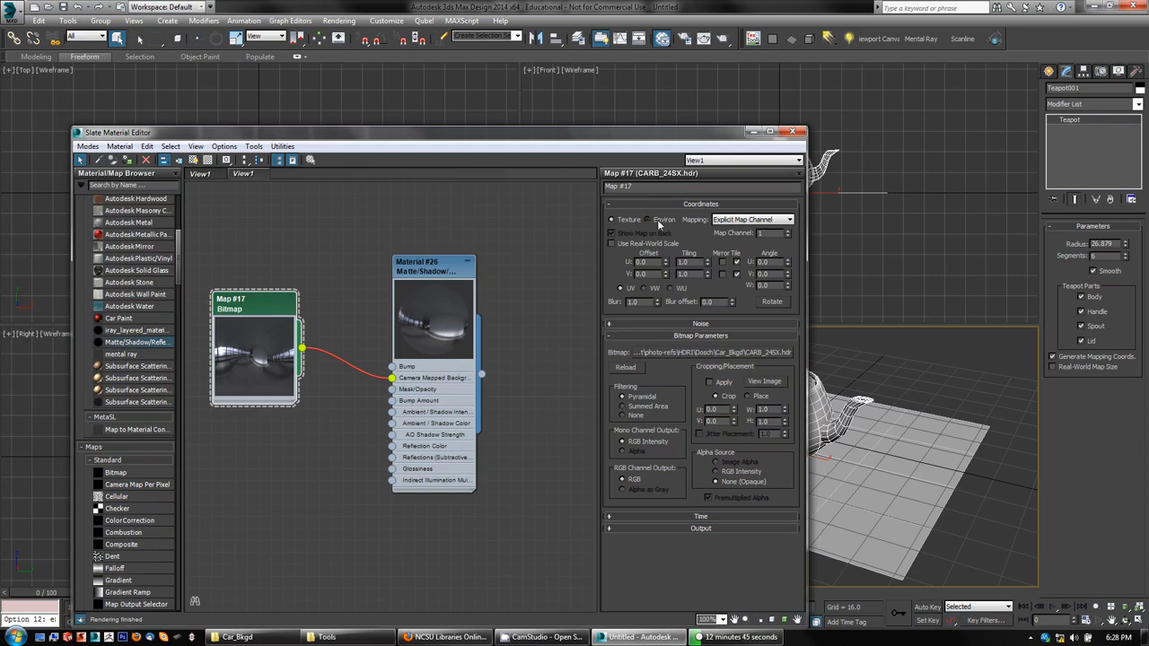
{"action": "left_click", "coordinate": [658, 220]}
{"action": "left_click", "coordinate": [736, 221]}
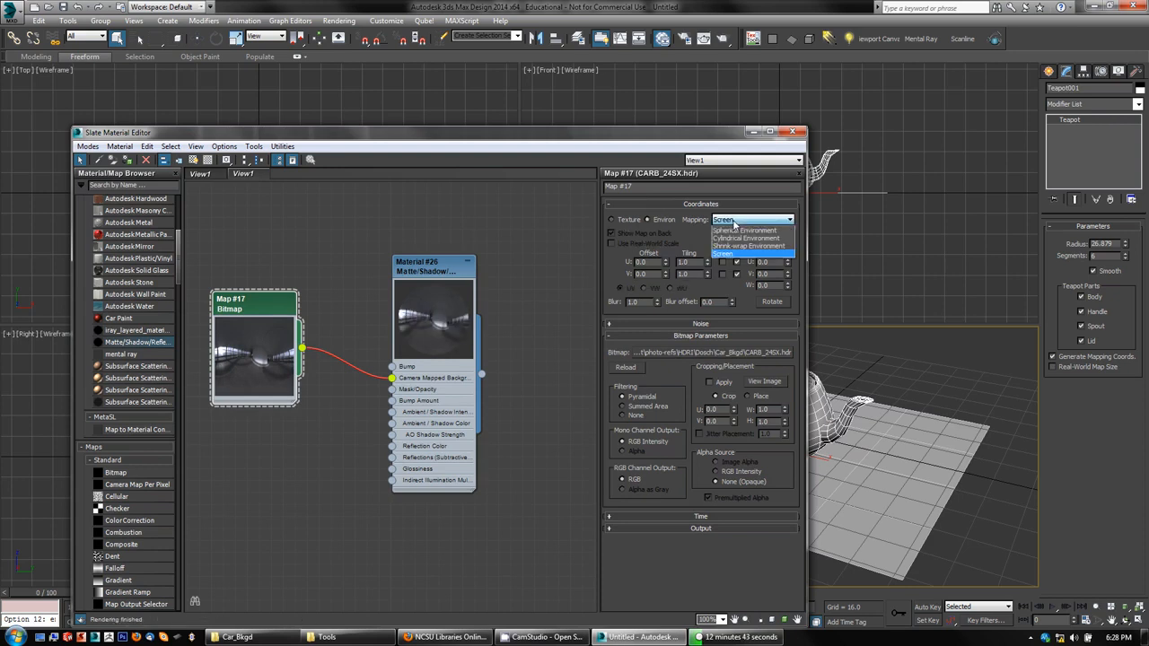
{"action": "left_click", "coordinate": [742, 230]}
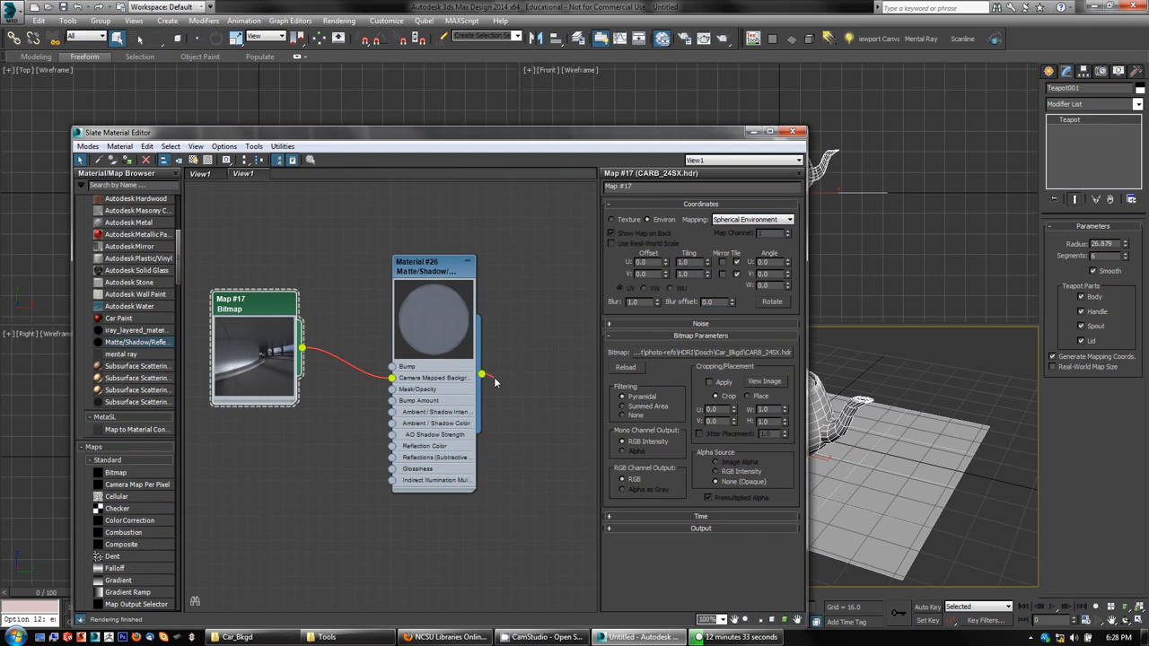
Step: Assign the matte material to the ground plane and test-render the perspective view
{"action": "left_click_drag", "start_coordinate": [482, 376], "coordinate": [905, 507]}
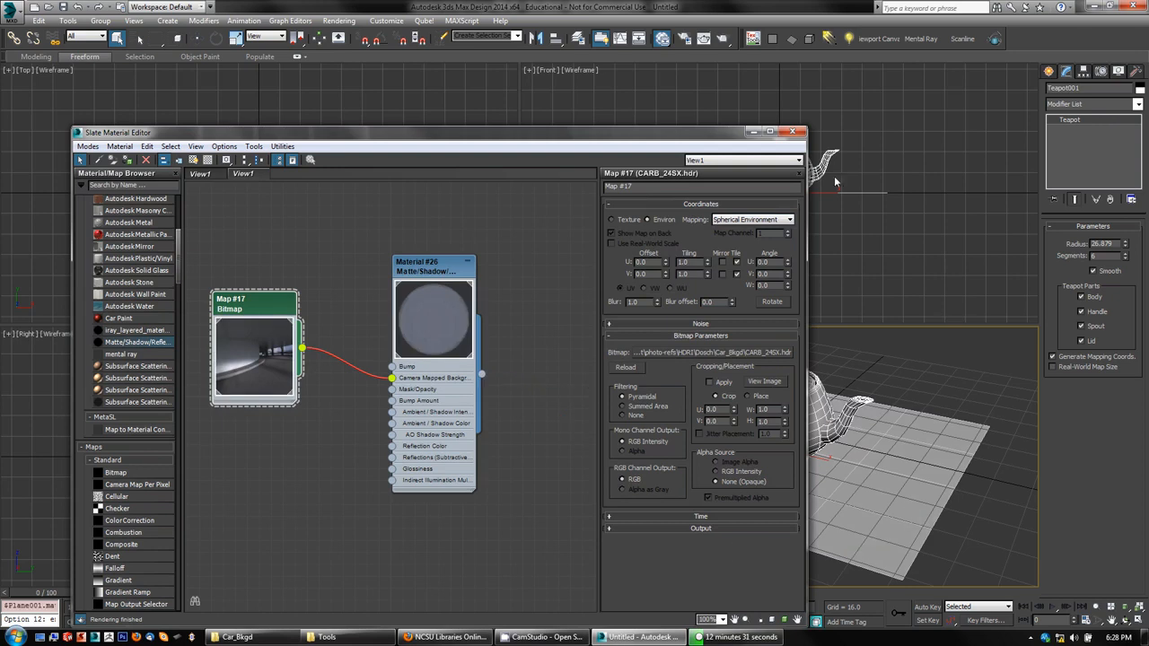
{"action": "left_click", "coordinate": [797, 137]}
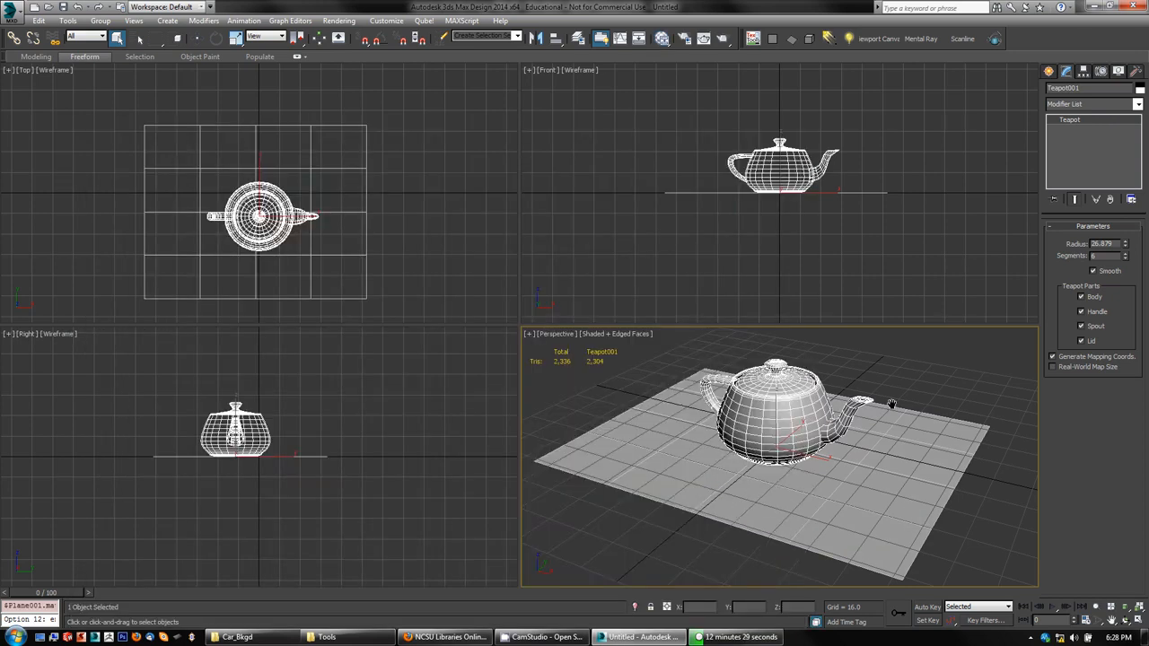
{"action": "middle_click_drag", "start_coordinate": [891, 403], "coordinate": [883, 398]}
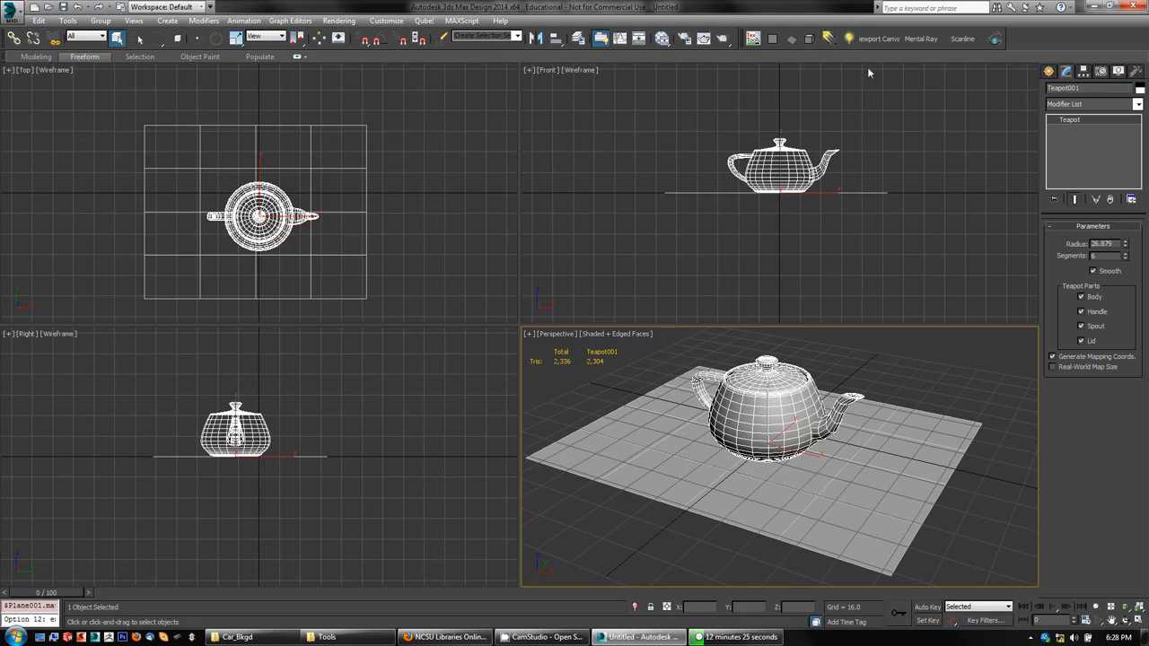
{"action": "left_click", "coordinate": [726, 42]}
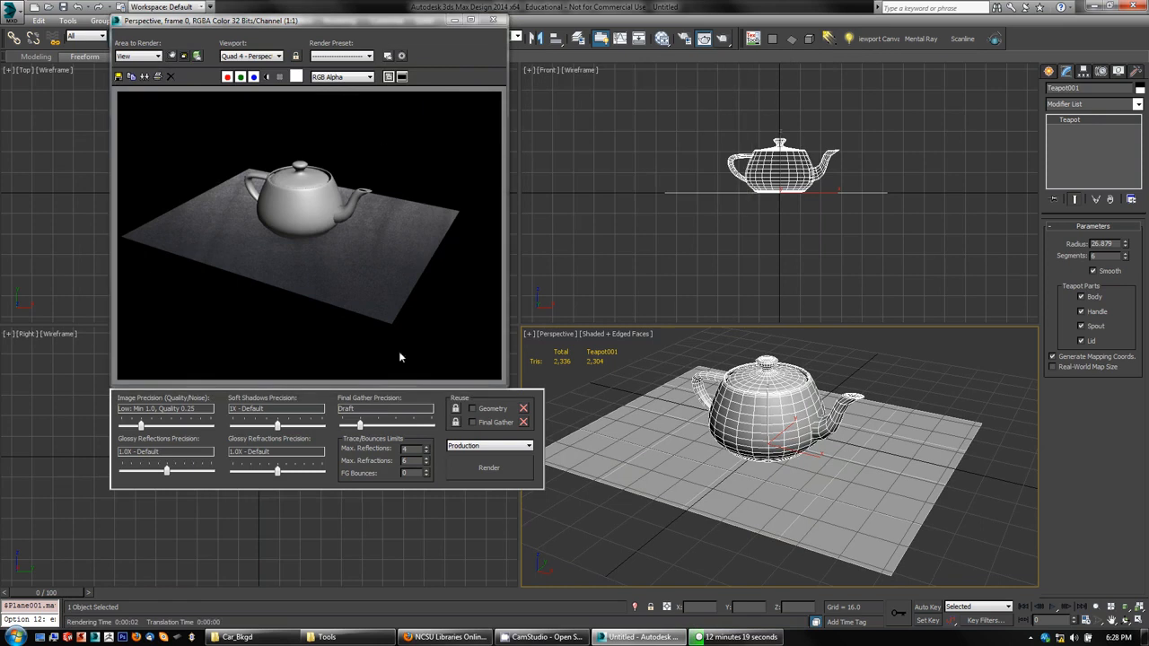
{"action": "left_click", "coordinate": [492, 19]}
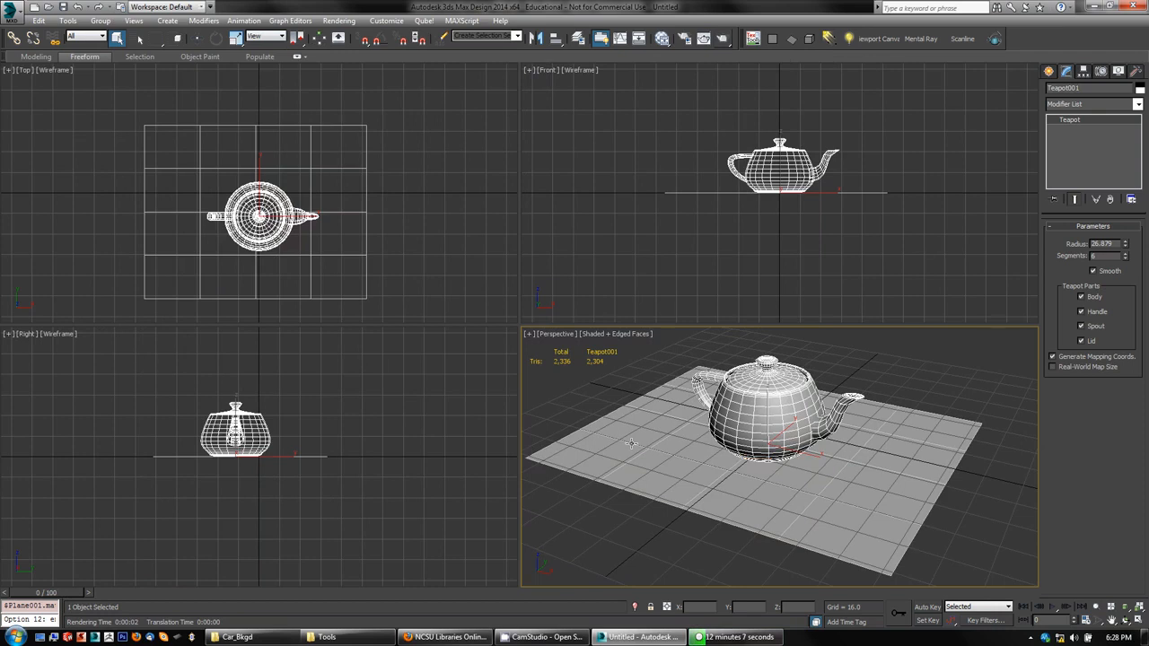
Step: Assign the CARB_24SX.hdr bitmap node as the scene's background environment map
{"action": "key", "text": "8"}
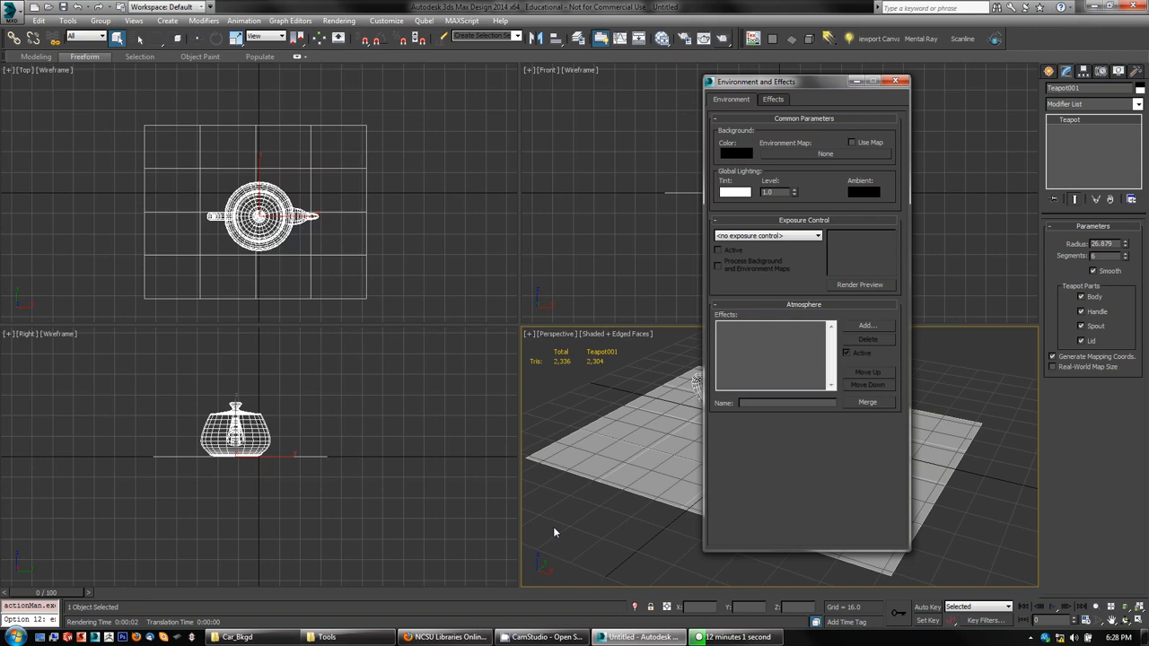
{"action": "key", "text": "m"}
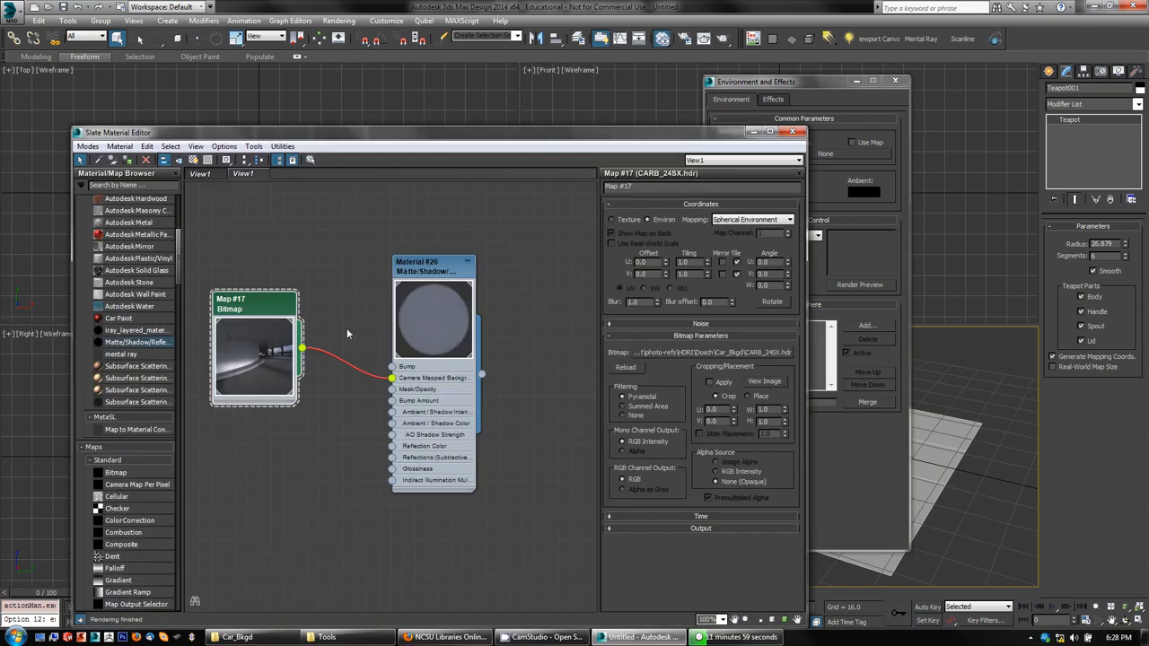
{"action": "left_click_drag", "start_coordinate": [304, 350], "coordinate": [844, 152]}
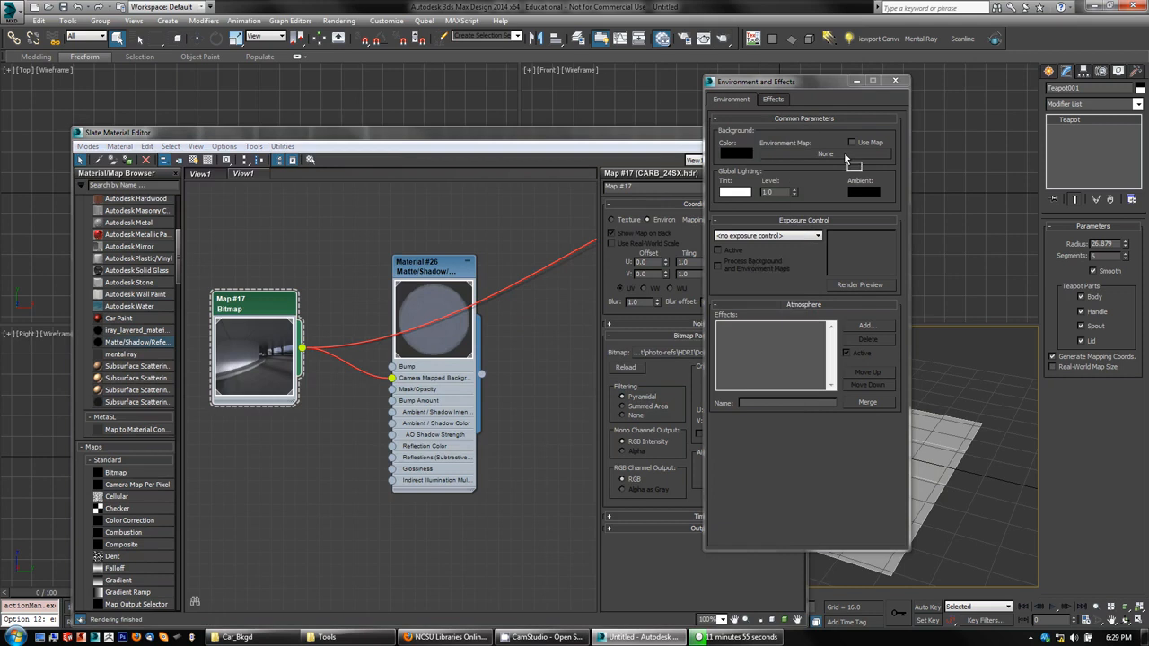
{"action": "left_click", "coordinate": [783, 353]}
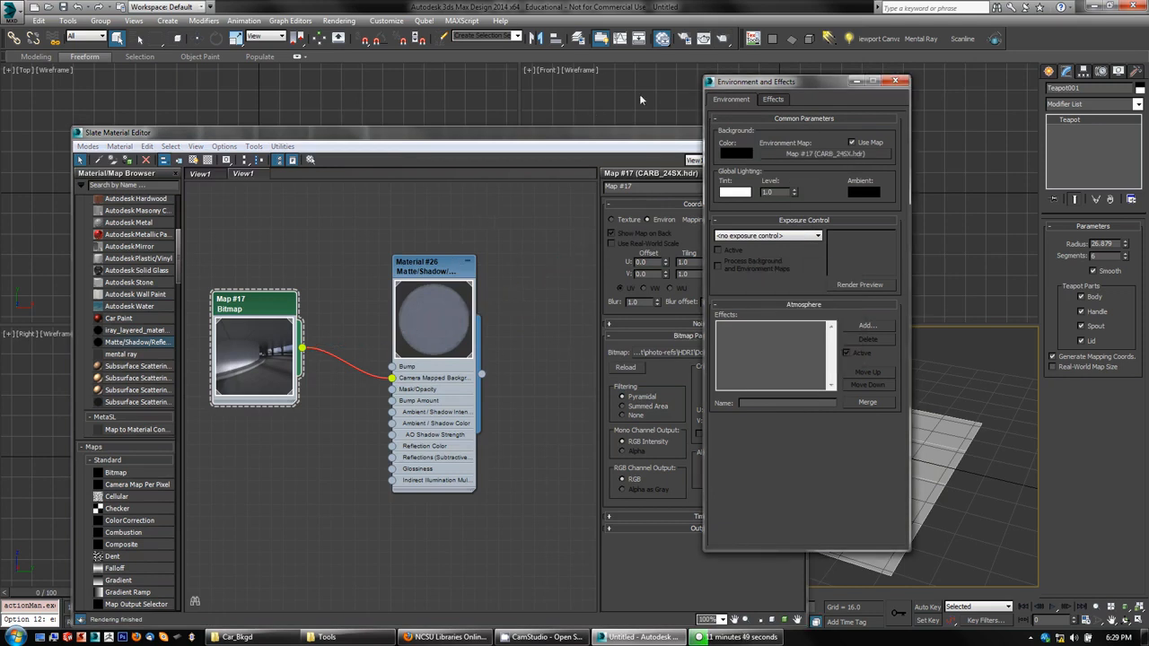
{"action": "left_click", "coordinate": [896, 82]}
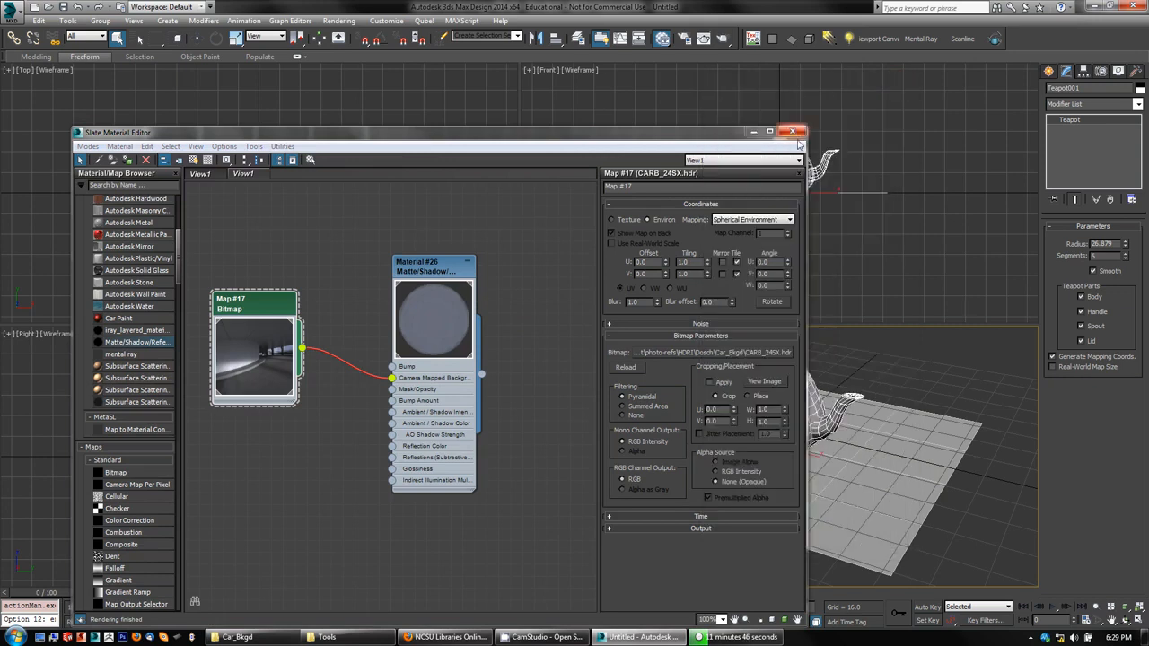
Step: Test-render the perspective view against the HDR environment background and close the render window and material editor
{"action": "left_click", "coordinate": [726, 39]}
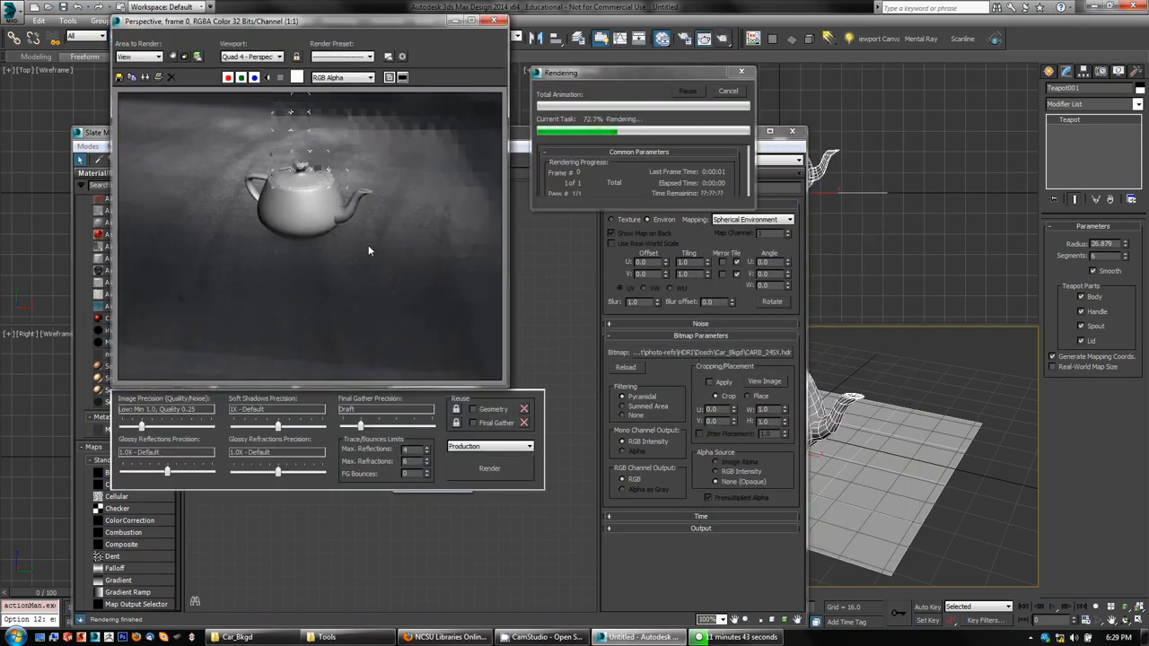
{"action": "left_click", "coordinate": [493, 20]}
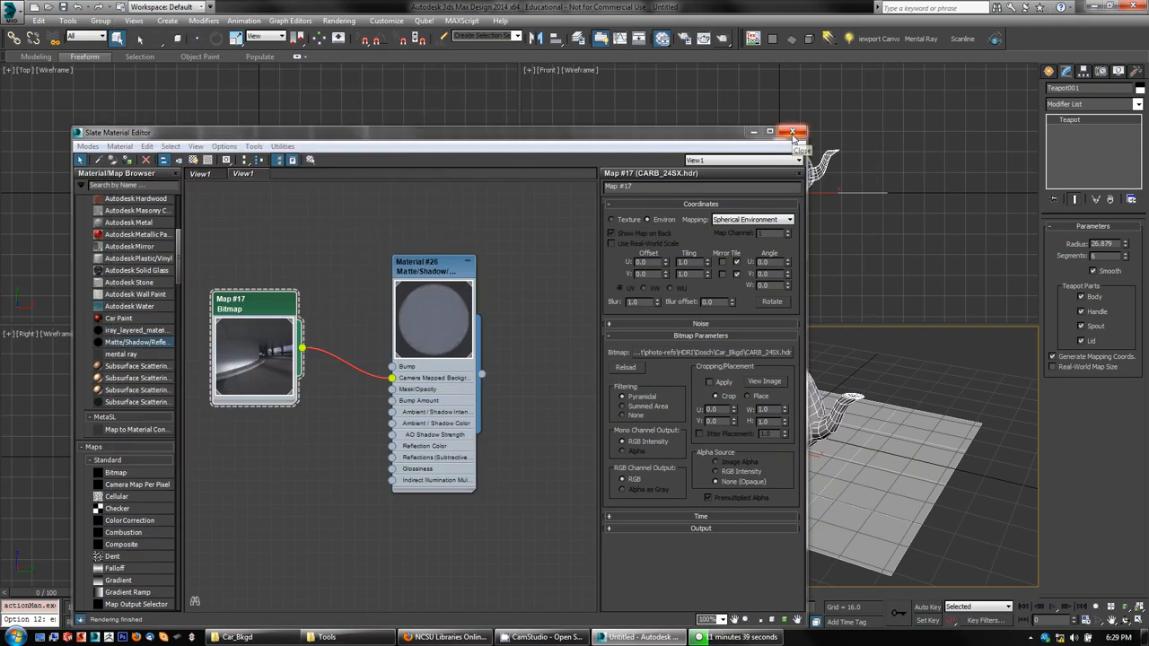
{"action": "left_click", "coordinate": [793, 132]}
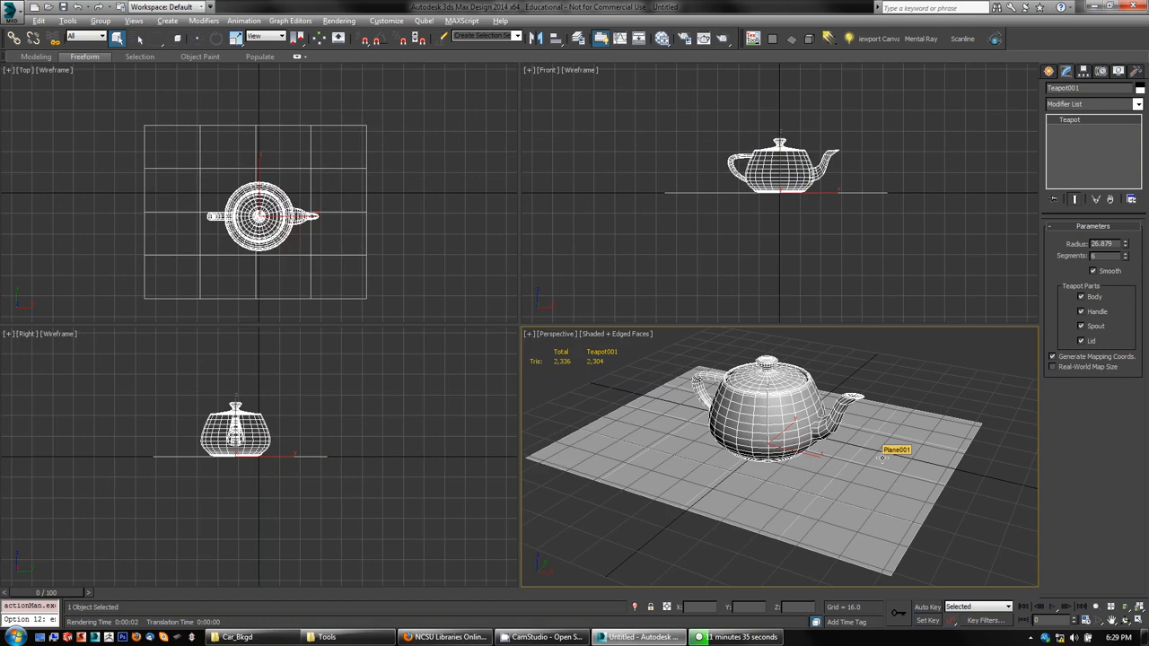
Step: Display the environment background in the Perspective viewport and maximize that viewport
{"action": "key", "text": "alt+b"}
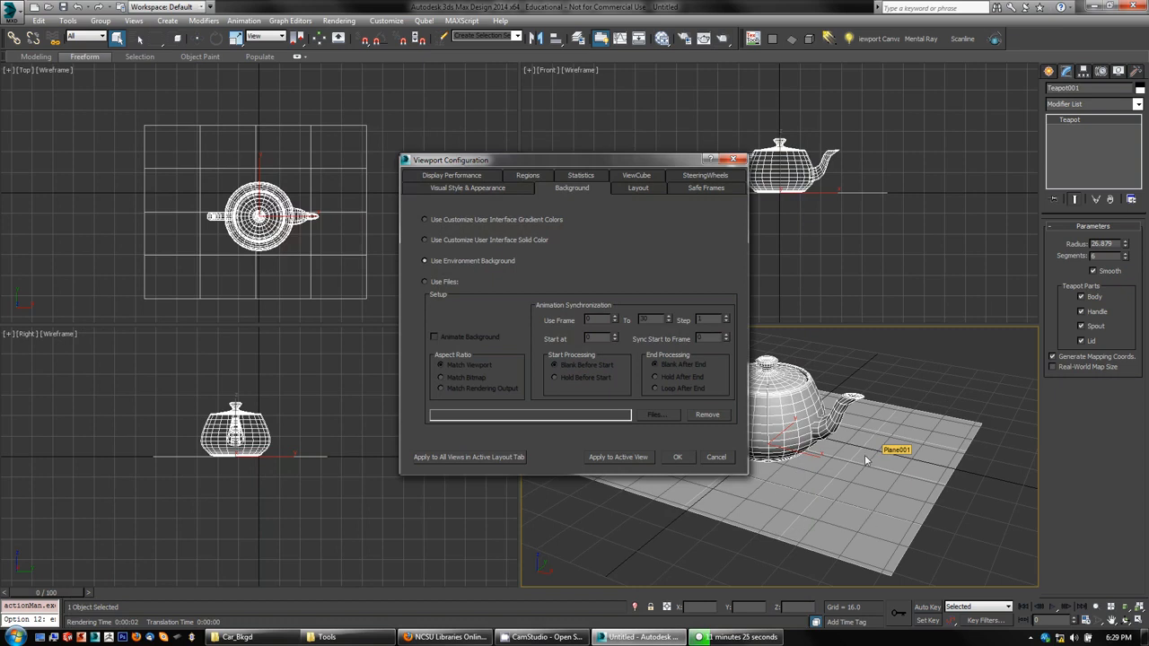
{"action": "left_click", "coordinate": [676, 458]}
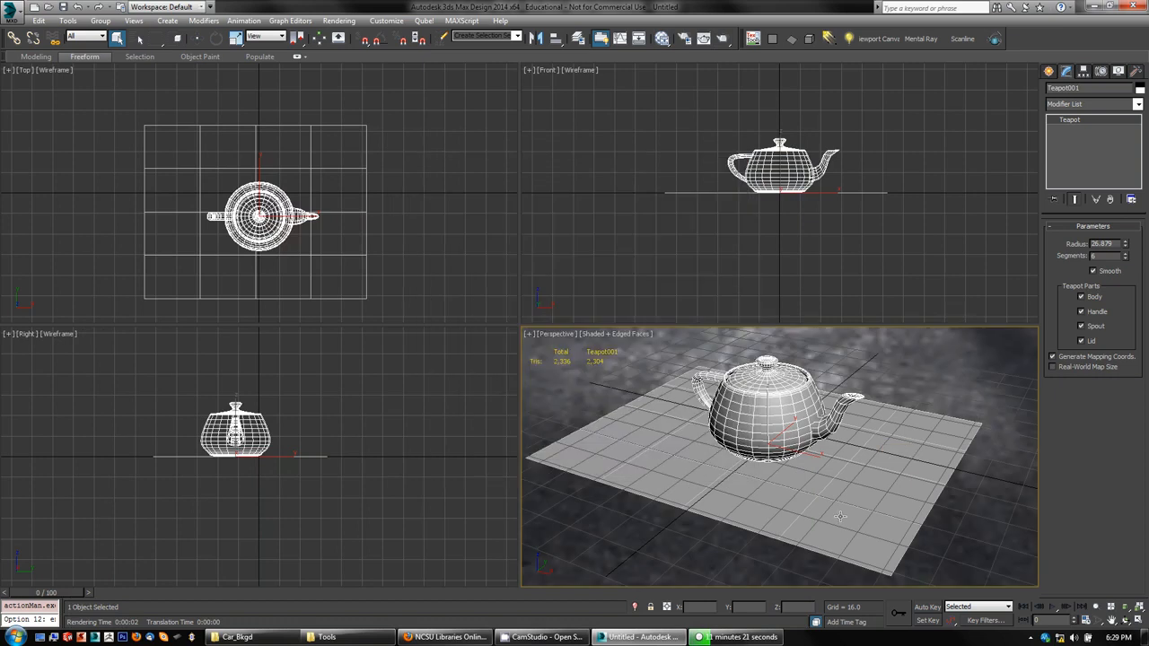
{"action": "middle_click_drag", "start_coordinate": [840, 516], "coordinate": [965, 497], "text": "alt"}
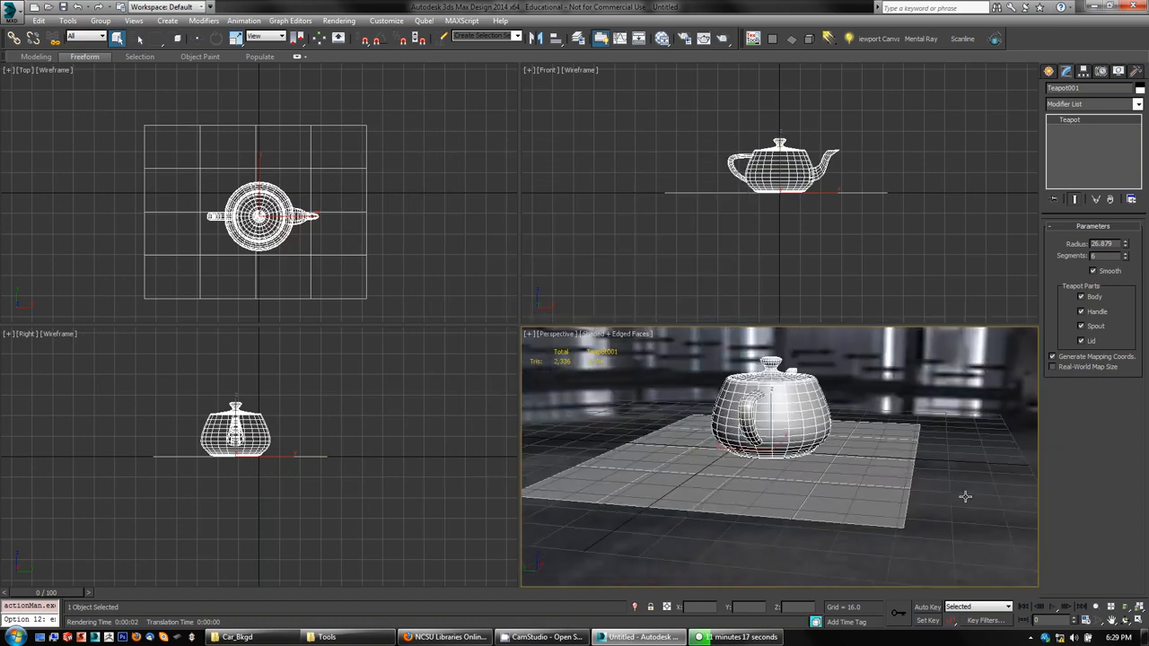
{"action": "key", "text": "alt+w"}
Step: Examine from high, low and zoomed viewpoints how the environment background lines up with the teapot and ground plane
{"action": "middle_click_drag", "start_coordinate": [663, 420], "coordinate": [728, 385], "text": "alt"}
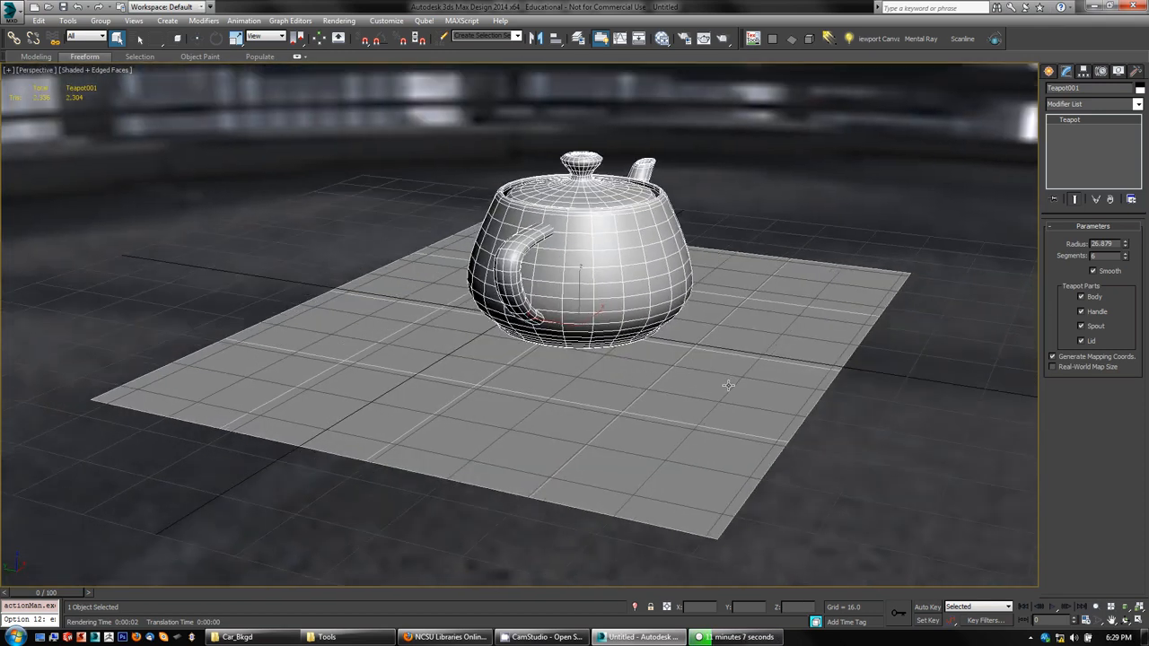
{"action": "scroll", "coordinate": [721, 398], "scroll_direction": "up", "scroll_amount": 2}
{"action": "scroll", "coordinate": [721, 398], "scroll_direction": "down", "scroll_amount": 5}
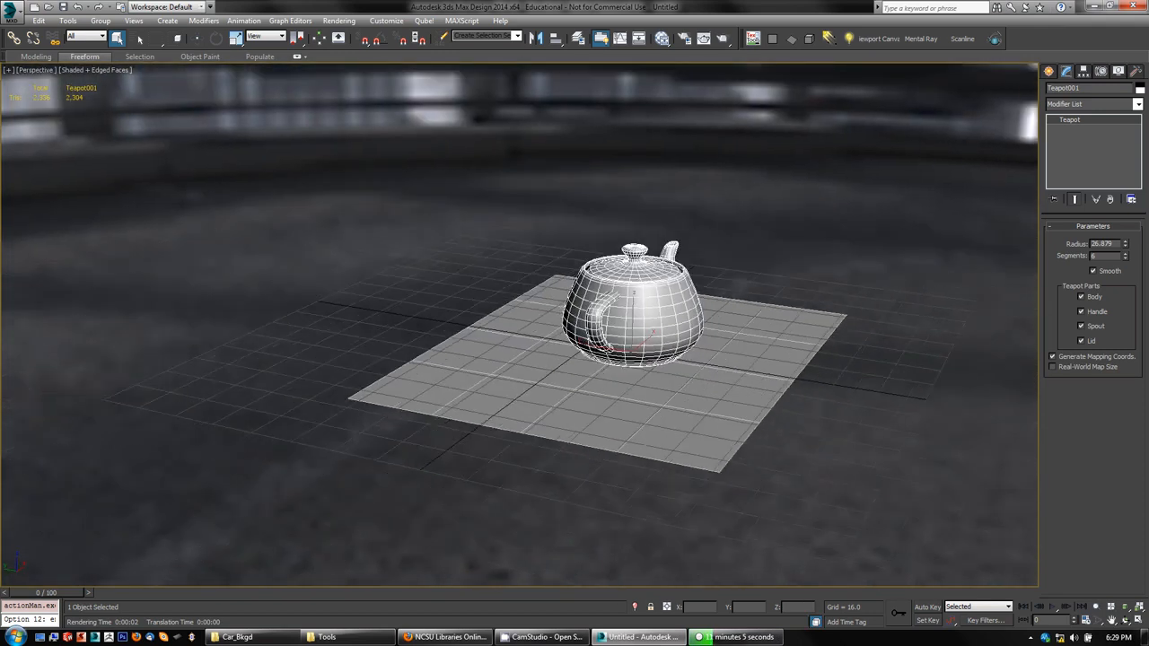
{"action": "scroll", "coordinate": [721, 398], "scroll_direction": "up", "scroll_amount": 4}
{"action": "scroll", "coordinate": [721, 399], "scroll_direction": "down", "scroll_amount": 3}
{"action": "scroll", "coordinate": [721, 399], "scroll_direction": "up", "scroll_amount": 3}
{"action": "scroll", "coordinate": [721, 399], "scroll_direction": "down", "scroll_amount": 1}
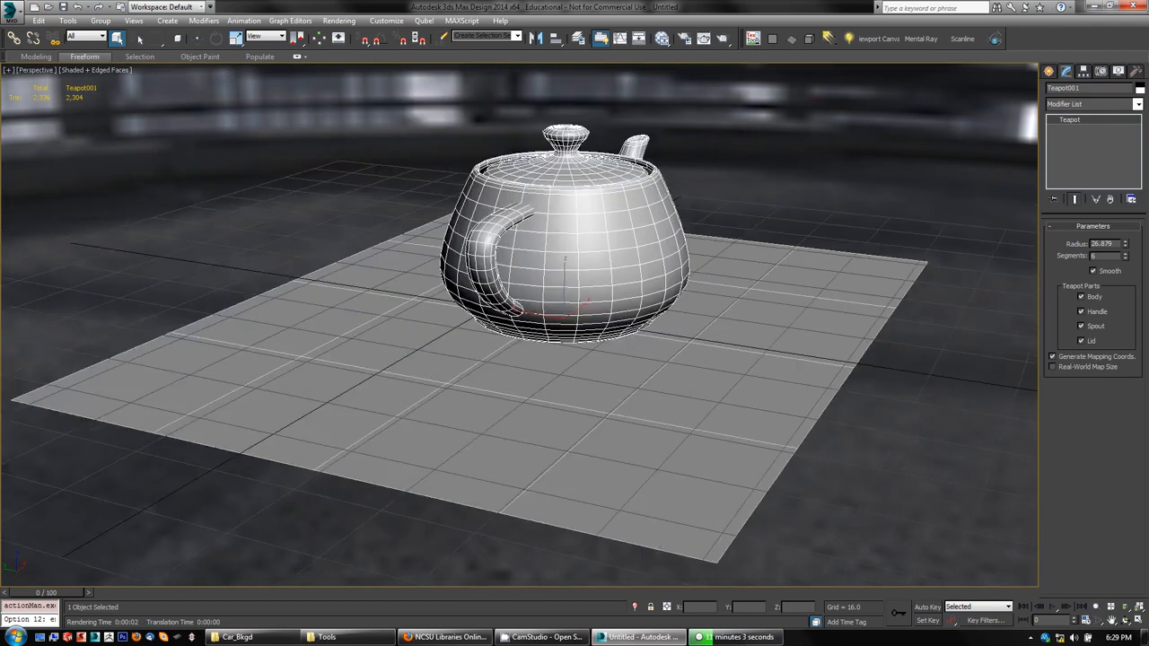
{"action": "scroll", "coordinate": [721, 398], "scroll_direction": "up", "scroll_amount": 2}
{"action": "scroll", "coordinate": [721, 399], "scroll_direction": "down", "scroll_amount": 2}
{"action": "middle_click_drag", "start_coordinate": [721, 398], "coordinate": [515, 435], "text": "alt"}
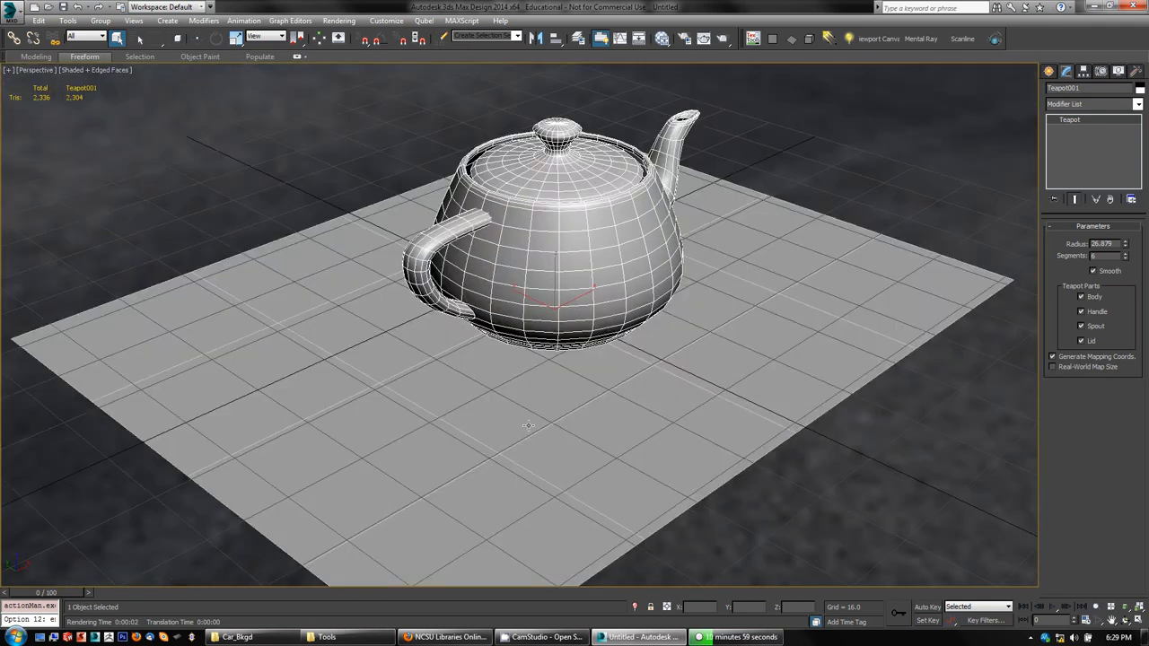
{"action": "middle_click_drag", "start_coordinate": [827, 371], "coordinate": [790, 329], "text": "alt"}
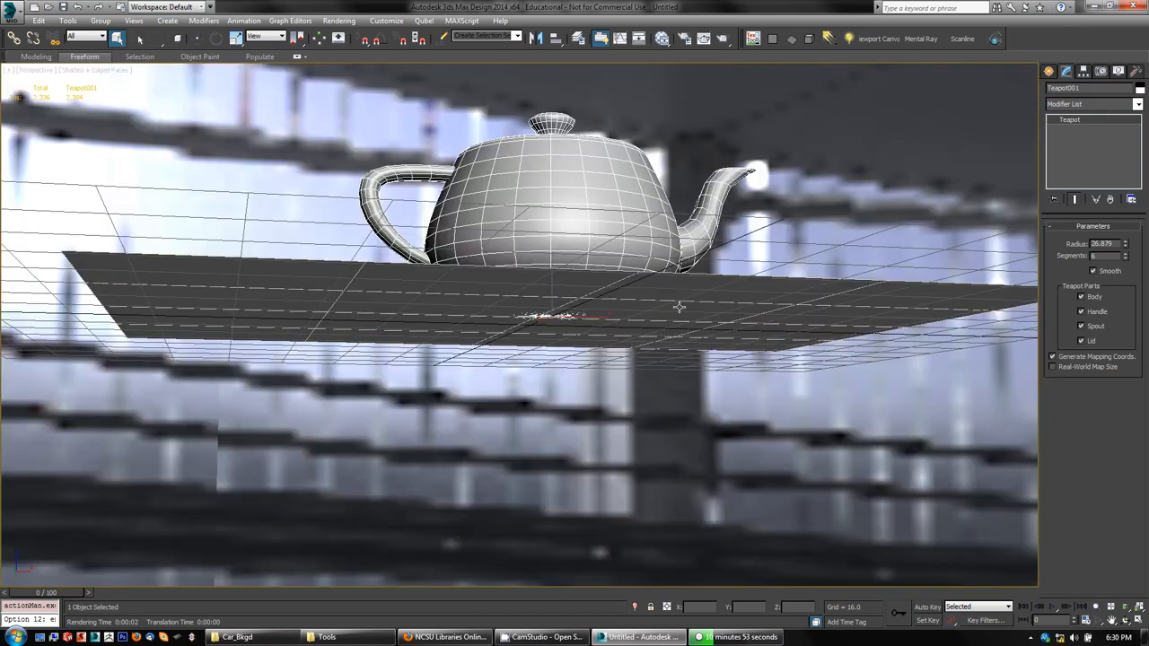
{"action": "middle_click_drag", "start_coordinate": [680, 308], "coordinate": [714, 349], "text": "alt"}
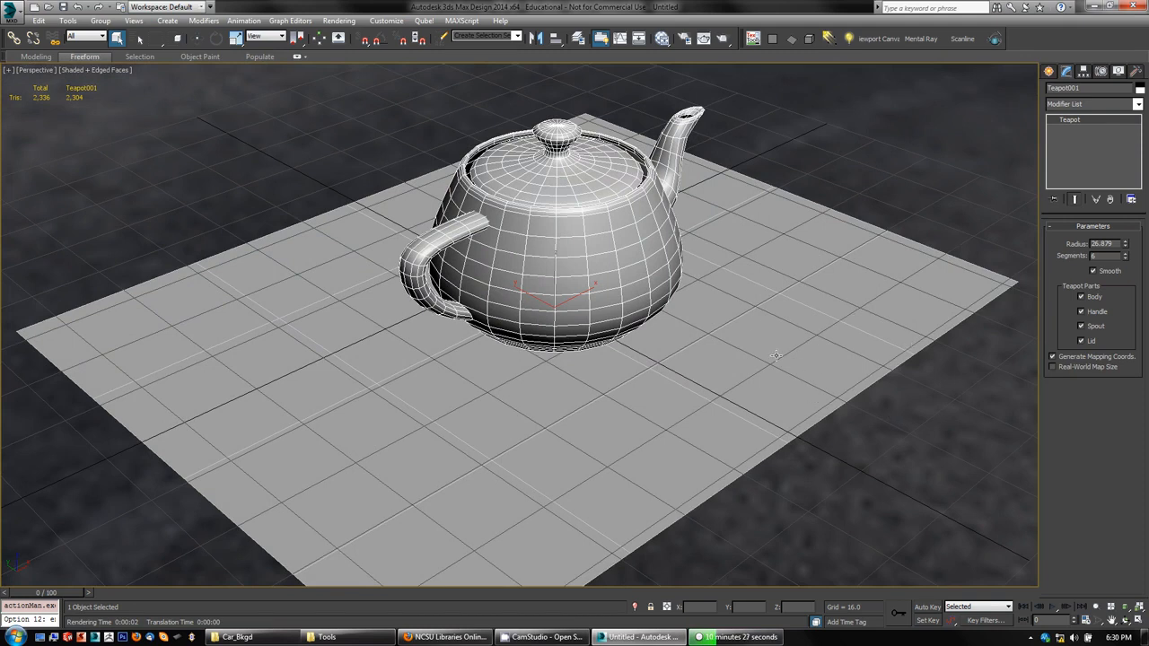
Step: Test-render the teapot and matte ground plane from the raised viewing angle and close the render window
{"action": "scroll", "coordinate": [753, 321], "scroll_direction": "down", "scroll_amount": 3}
{"action": "scroll", "coordinate": [754, 321], "scroll_direction": "up", "scroll_amount": 2}
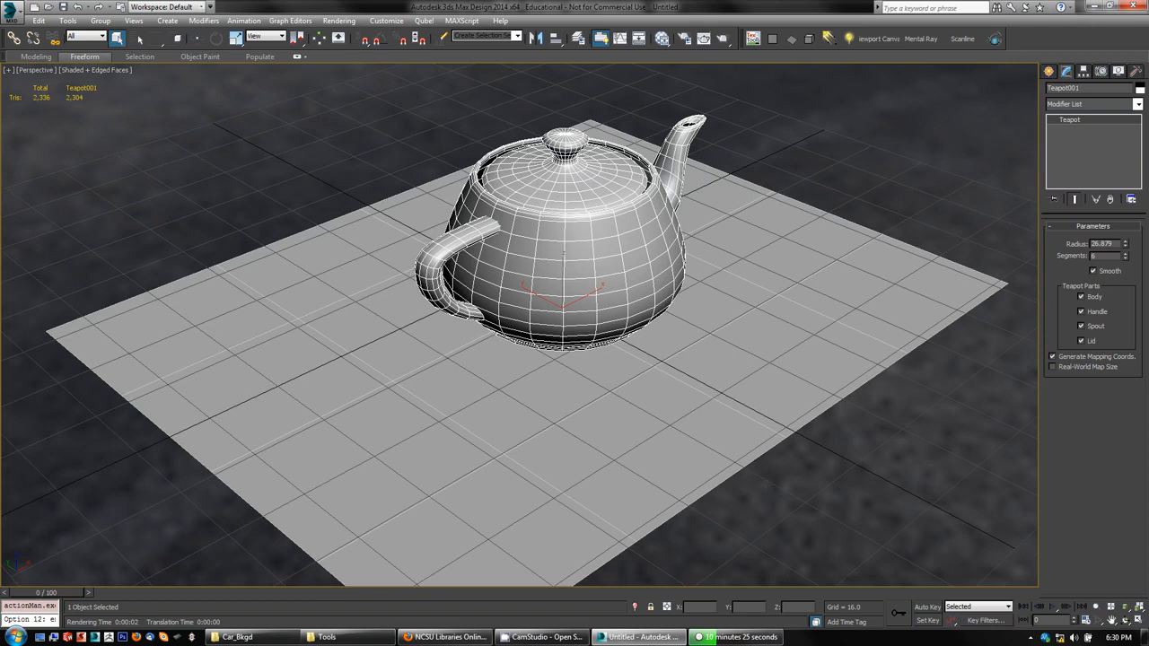
{"action": "left_click", "coordinate": [722, 41]}
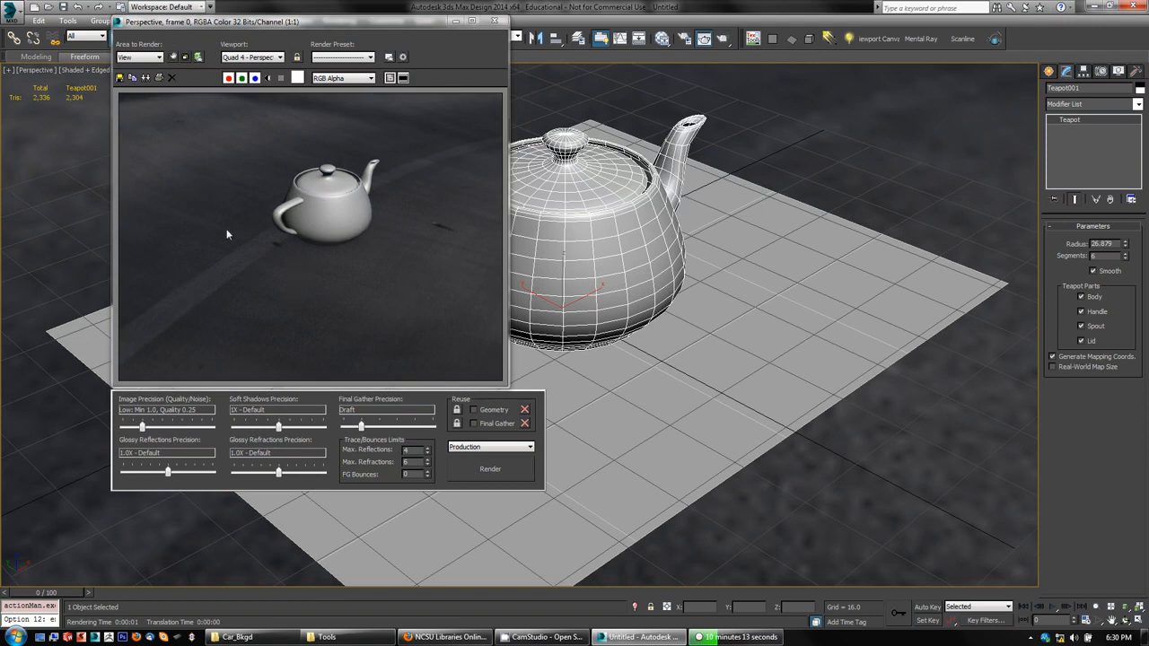
{"action": "left_click", "coordinate": [495, 19]}
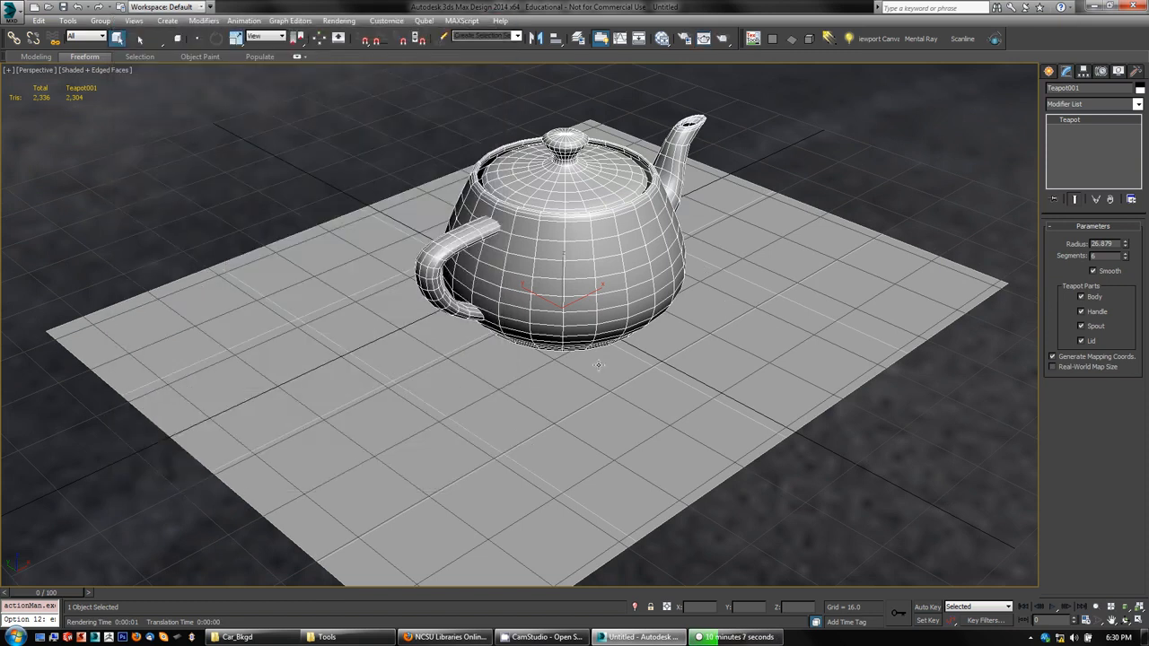
Step: Make two independent copies of the teapot on the ground, at about X -70, Y 43 and about X -33, Y -88
{"action": "scroll", "coordinate": [720, 448], "scroll_direction": "up", "scroll_amount": 2}
{"action": "scroll", "coordinate": [719, 449], "scroll_direction": "down", "scroll_amount": 5}
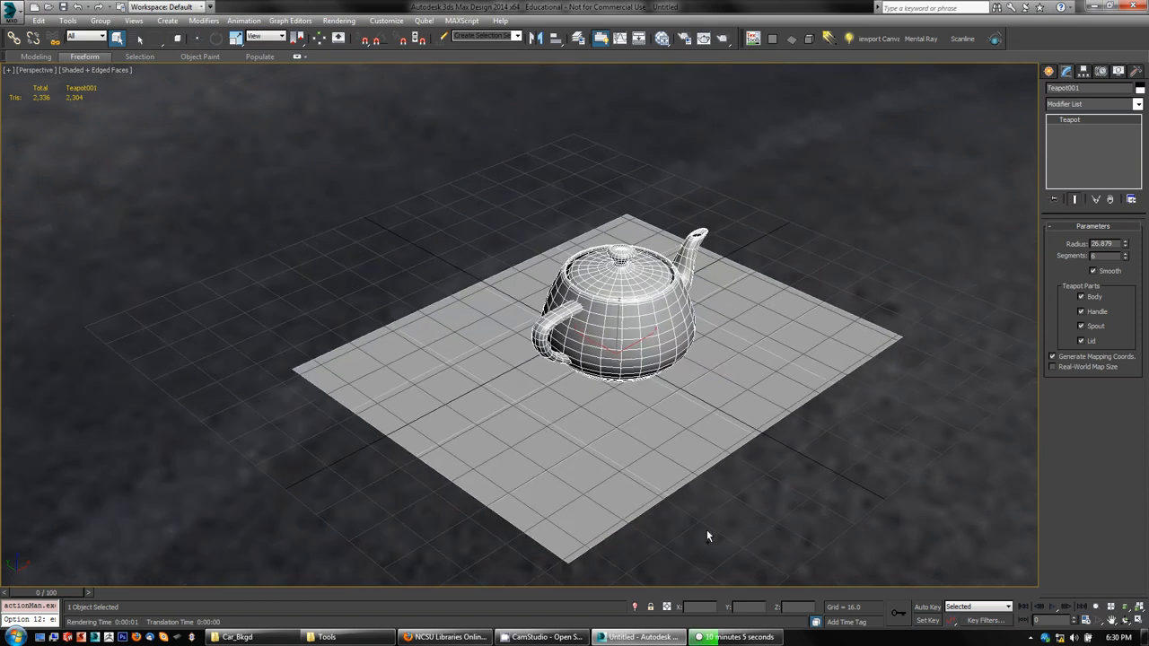
{"action": "key", "text": "w"}
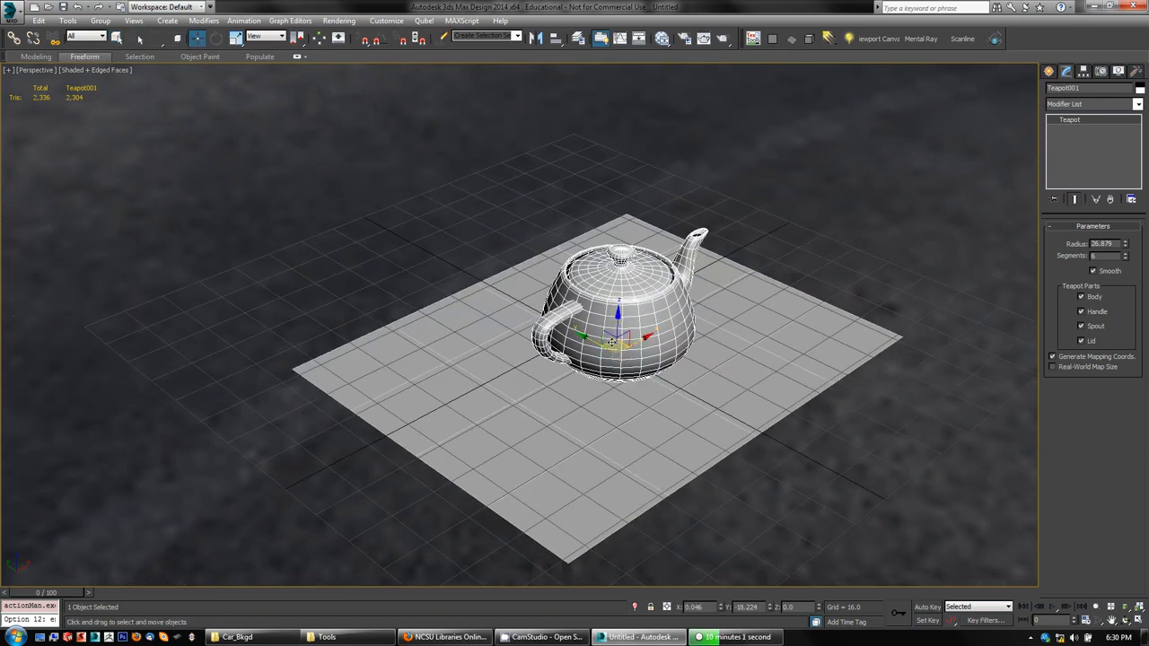
{"action": "left_click_drag", "start_coordinate": [611, 343], "coordinate": [348, 347], "text": "shift"}
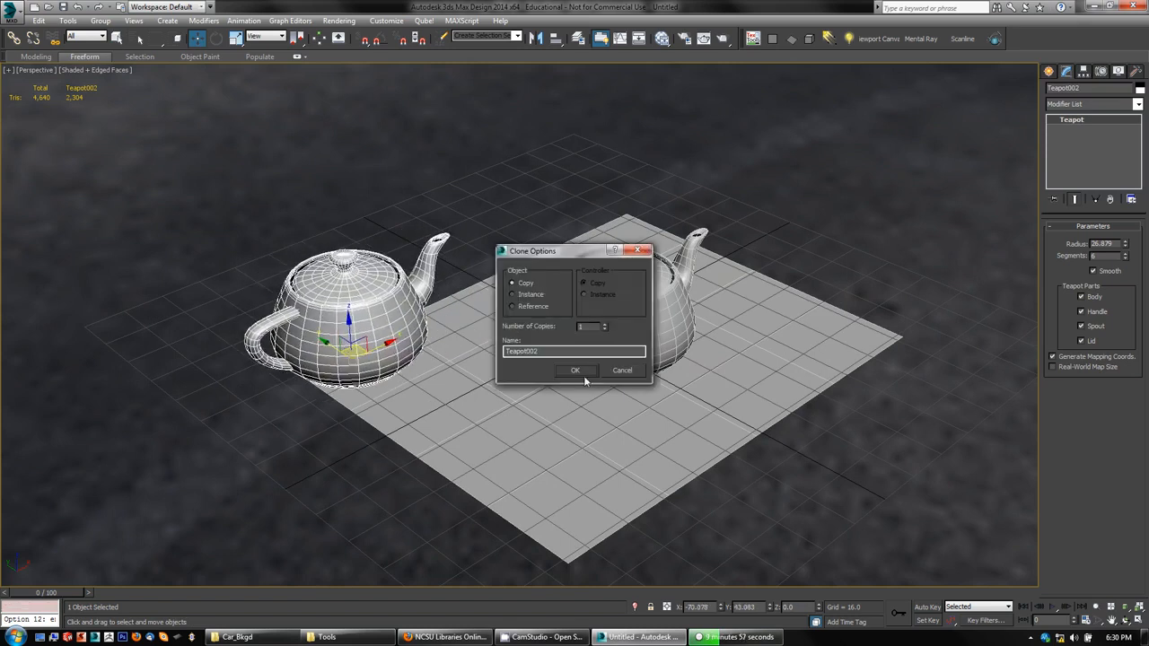
{"action": "left_click", "coordinate": [575, 371]}
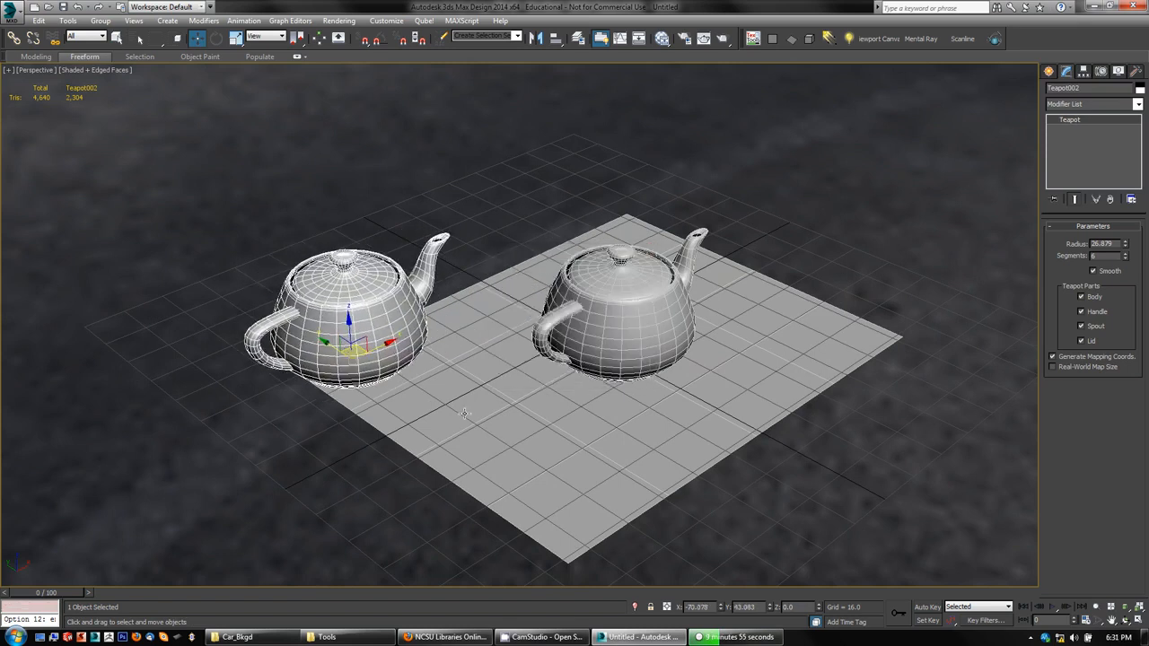
{"action": "mouse_move", "coordinate": [381, 368]}
{"action": "left_mouse_down", "text": "shift"}
{"action": "mouse_move", "coordinate": [726, 482]}
{"action": "mouse_move", "coordinate": [815, 405]}
{"action": "mouse_move", "coordinate": [806, 367]}
{"action": "mouse_move", "coordinate": [796, 365]}
{"action": "mouse_move", "coordinate": [721, 474]}
{"action": "left_mouse_up", "text": "shift"}
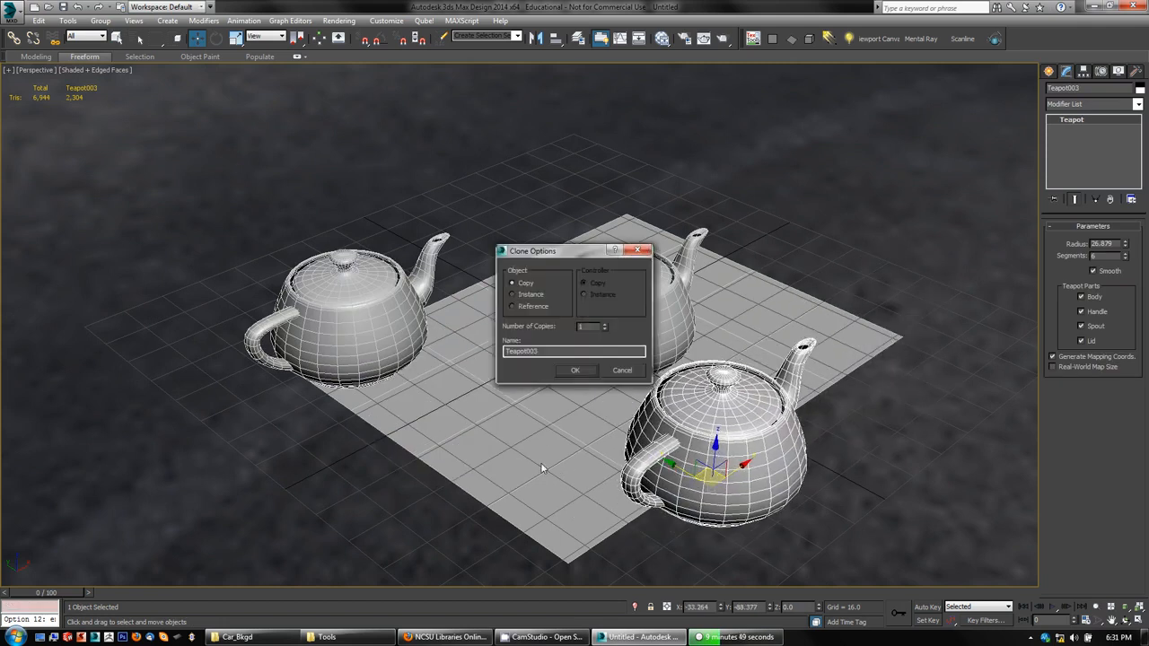
{"action": "left_click", "coordinate": [576, 371]}
Step: Enlarge the ground plane to about 381 long by 394 wide under all three teapots and hide the viewport grid
{"action": "left_click", "coordinate": [532, 397]}
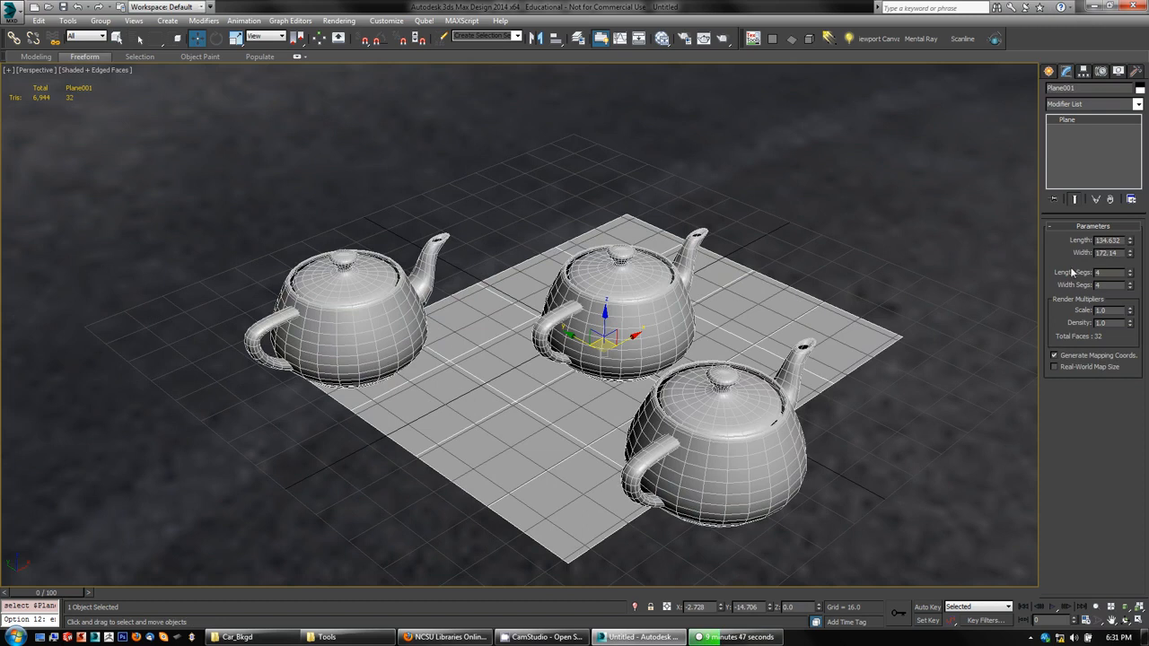
{"action": "left_click_drag", "start_coordinate": [1128, 242], "coordinate": [1133, 186]}
{"action": "left_click_drag", "start_coordinate": [1130, 254], "coordinate": [1121, 176]}
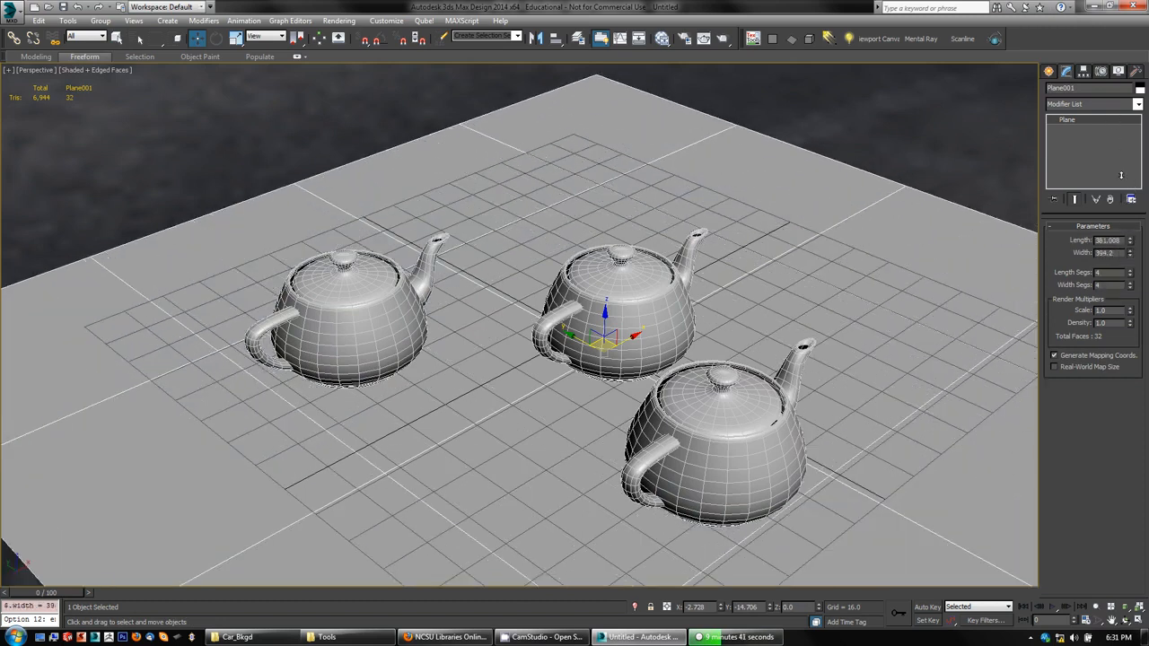
{"action": "key", "text": "g"}
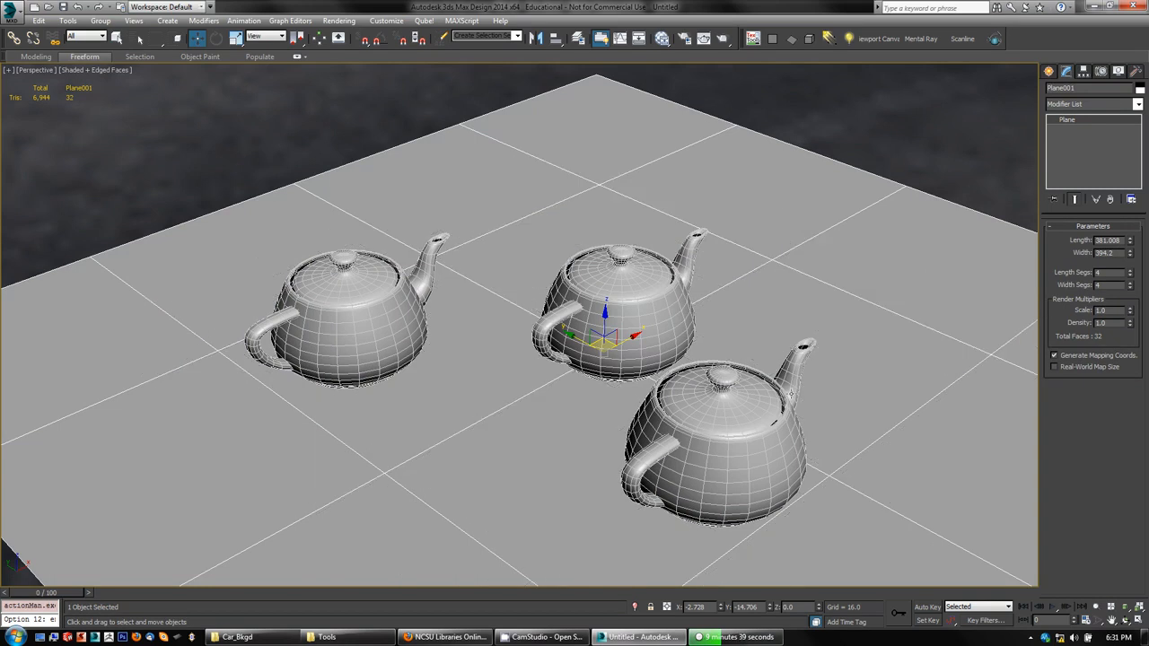
{"action": "mouse_move", "coordinate": [789, 466]}
{"action": "middle_mouse_down", "text": "alt"}
{"action": "mouse_move", "coordinate": [800, 439]}
{"action": "mouse_move", "coordinate": [794, 448]}
{"action": "middle_mouse_up", "text": "alt"}
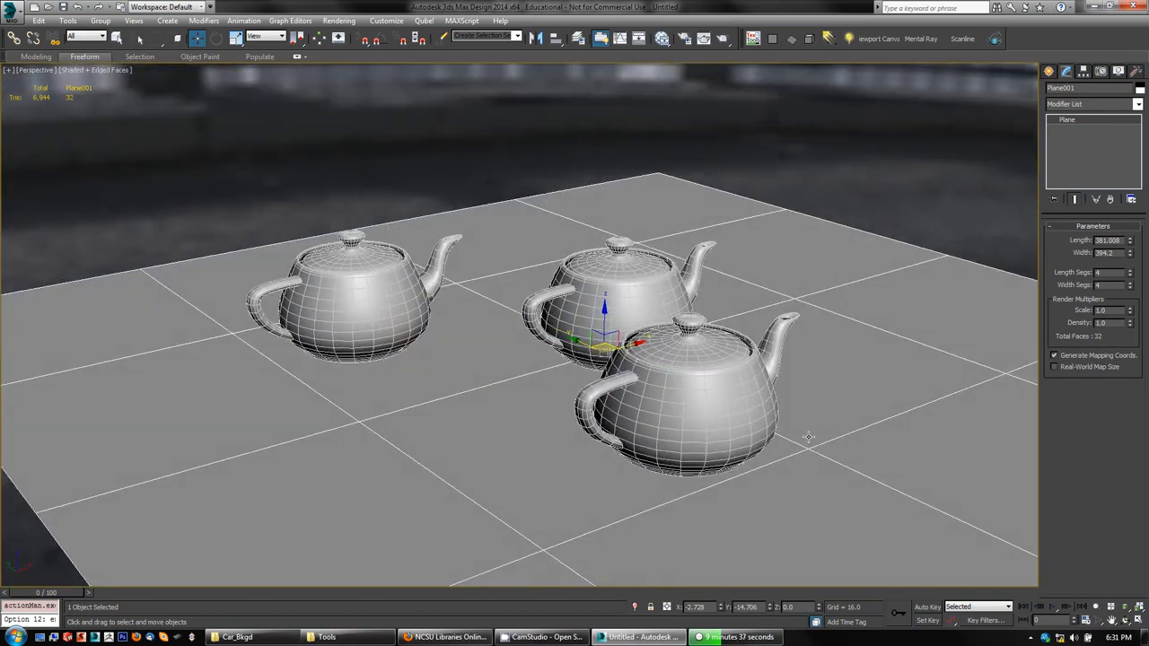
{"action": "mouse_move", "coordinate": [835, 400]}
{"action": "middle_mouse_down"}
{"action": "mouse_move", "coordinate": [792, 421]}
{"action": "mouse_move", "coordinate": [825, 387]}
{"action": "middle_mouse_up"}
{"action": "scroll", "coordinate": [830, 388], "scroll_direction": "down", "scroll_amount": 2}
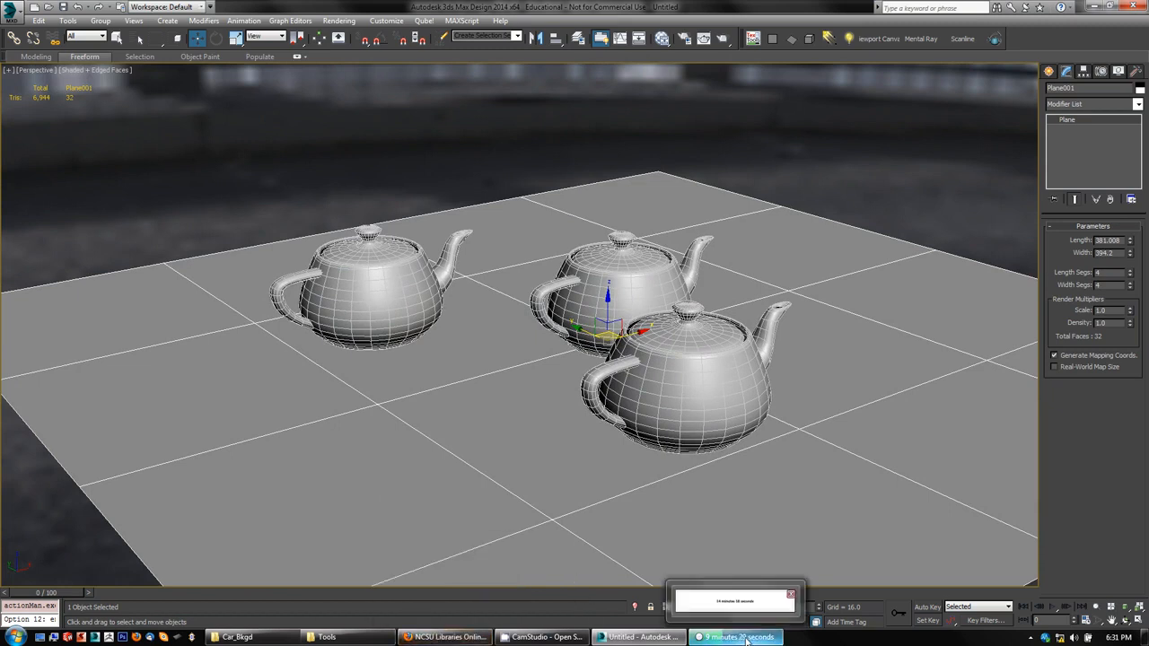
Step: Create an Arch & Design material in the Slate Material Editor and assign it to the front teapot
{"action": "key", "text": "m"}
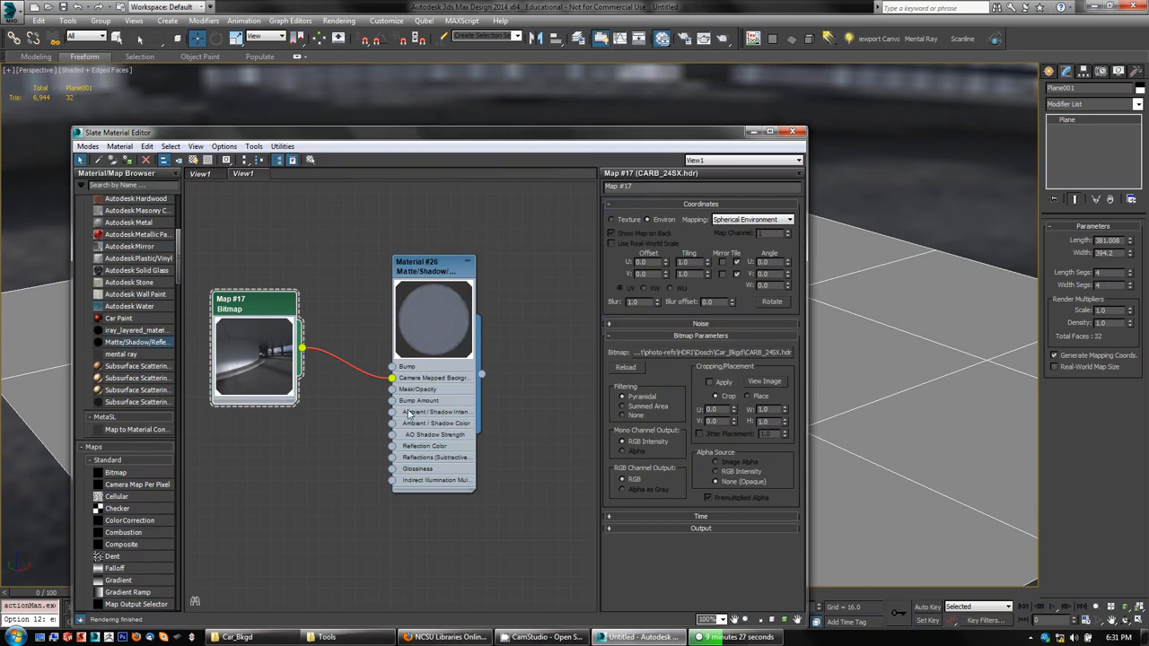
{"action": "scroll", "coordinate": [409, 413], "scroll_direction": "down", "scroll_amount": 5}
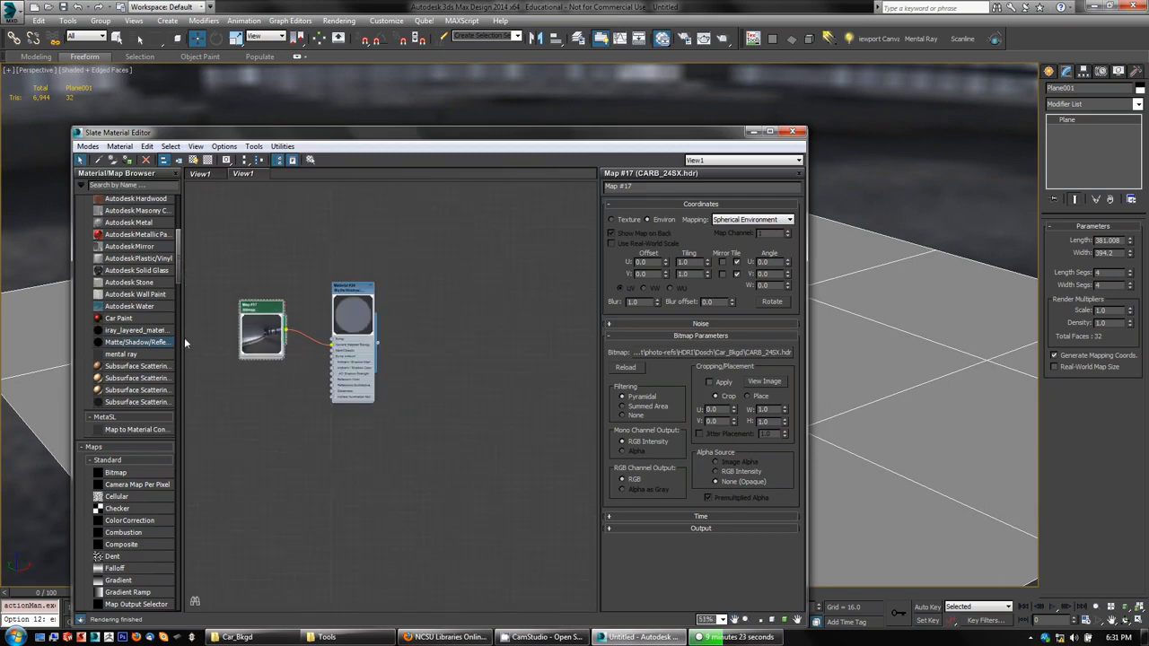
{"action": "left_click_drag", "start_coordinate": [177, 275], "coordinate": [177, 242]}
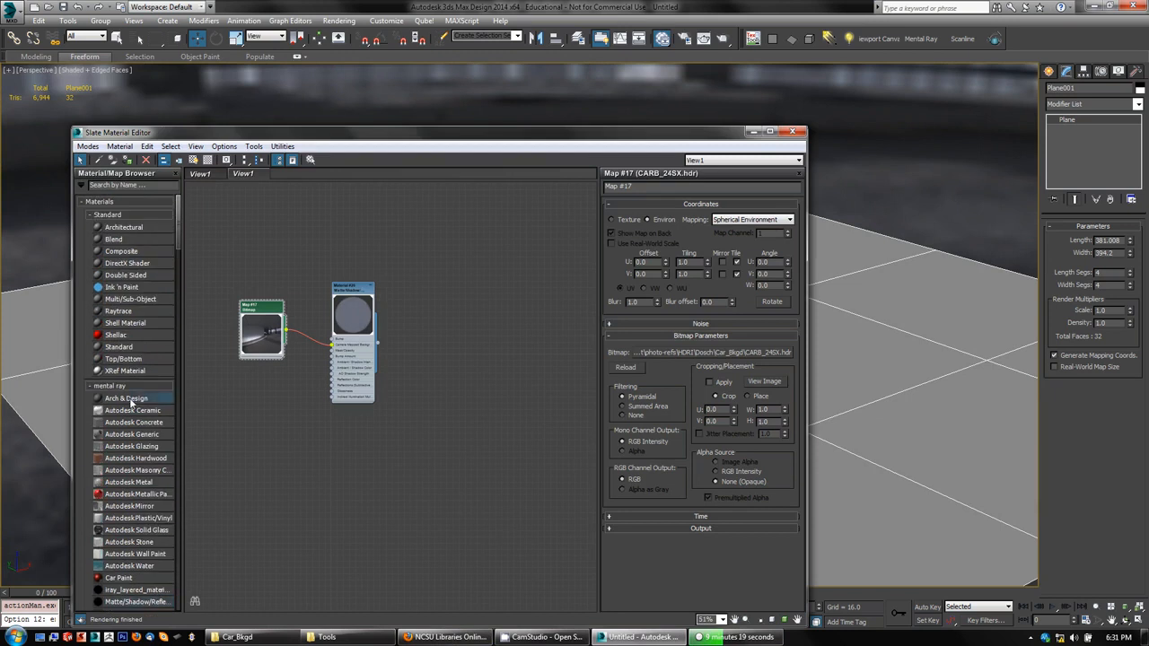
{"action": "left_click_drag", "start_coordinate": [483, 299], "coordinate": [483, 298]}
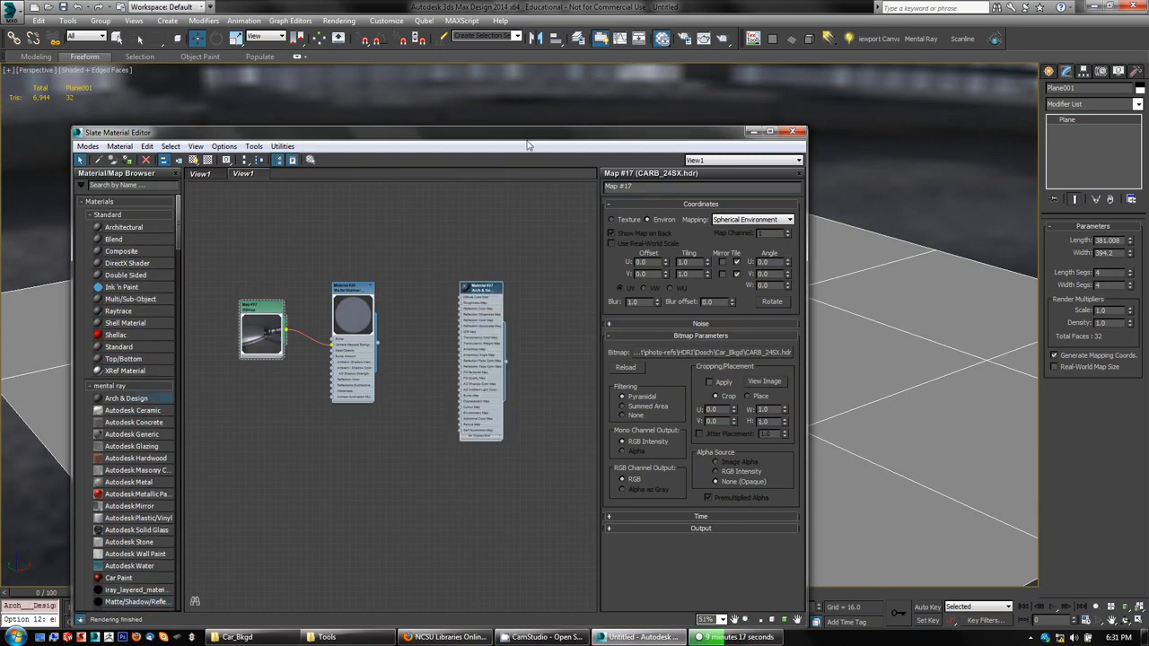
{"action": "left_click_drag", "start_coordinate": [474, 139], "coordinate": [167, 140]}
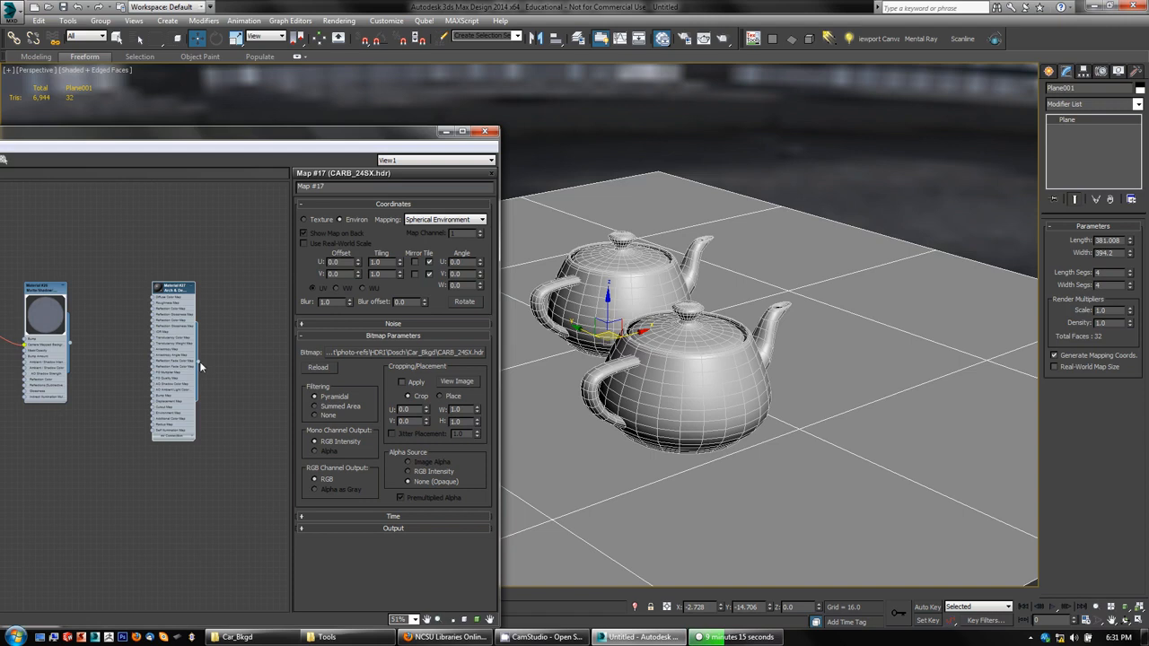
{"action": "left_click_drag", "start_coordinate": [200, 362], "coordinate": [667, 391]}
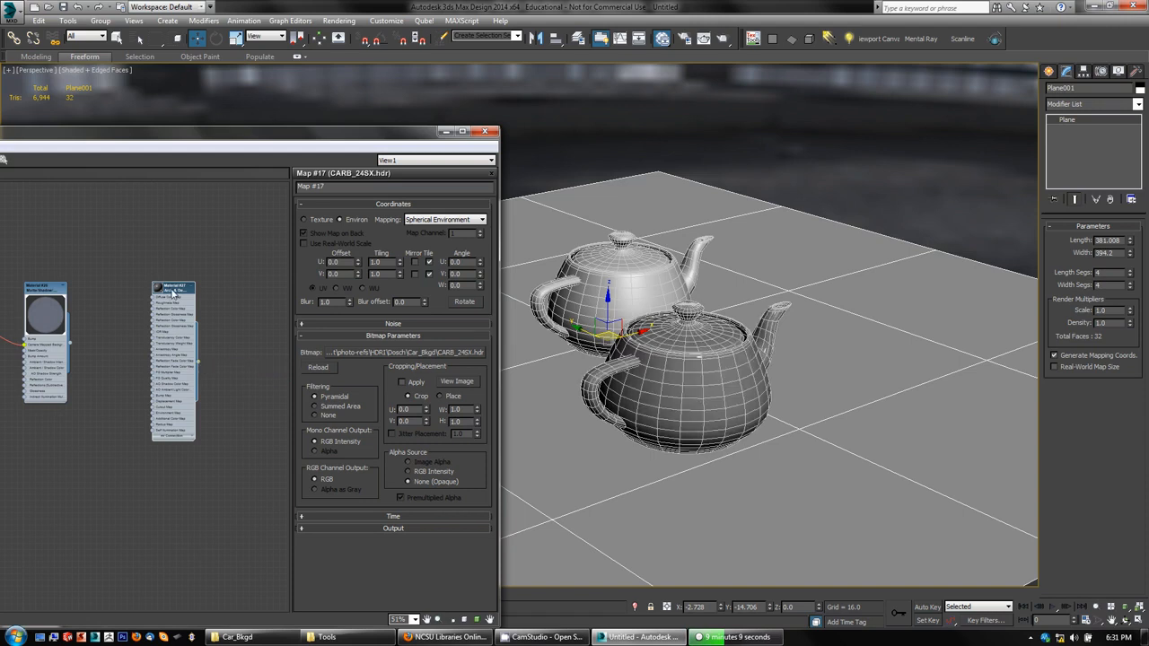
Step: Duplicate the Arch & Design material node and apply the Chrome template to the copy
{"action": "left_click_drag", "start_coordinate": [173, 289], "coordinate": [116, 242], "text": "shift"}
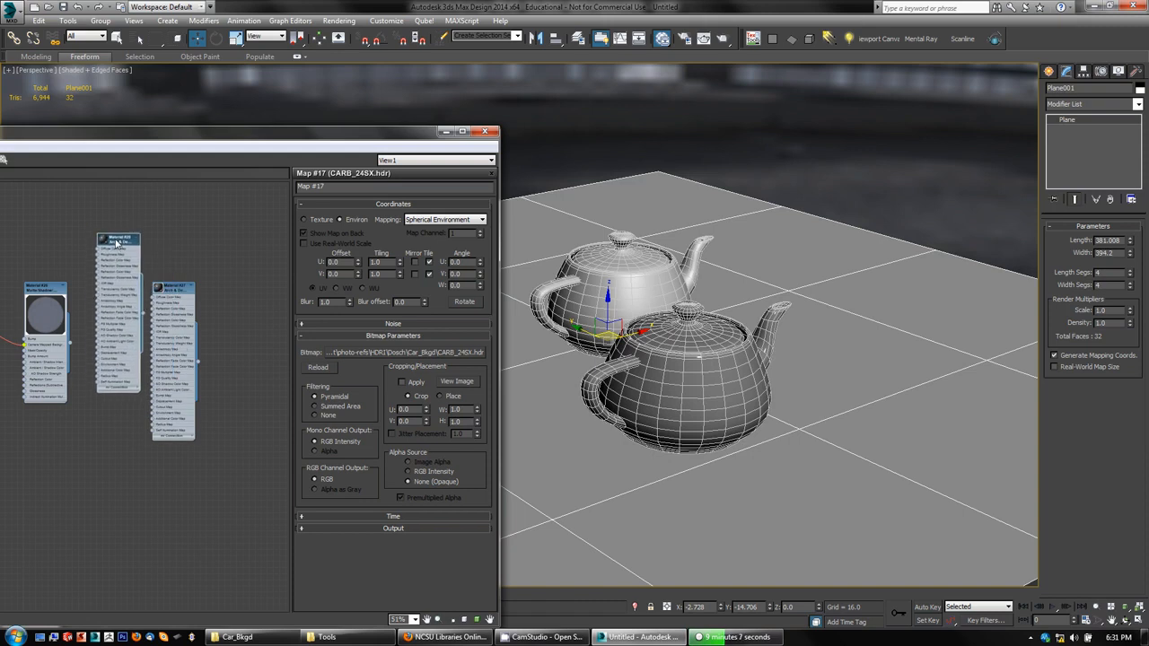
{"action": "double_click", "coordinate": [117, 242]}
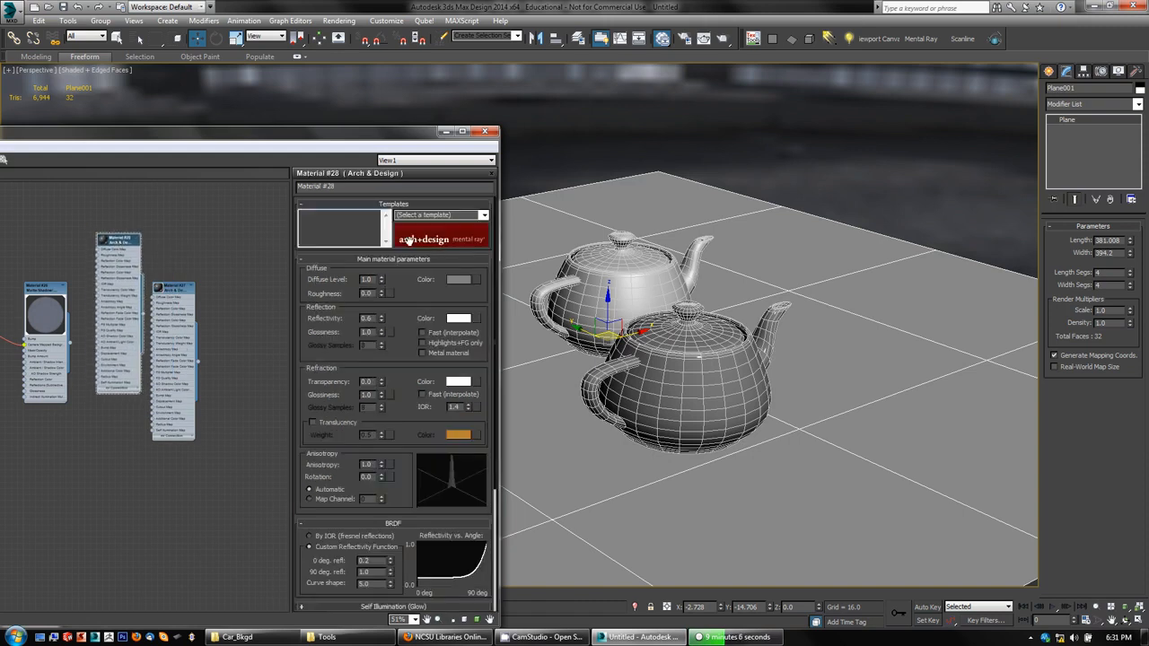
{"action": "left_click", "coordinate": [483, 216]}
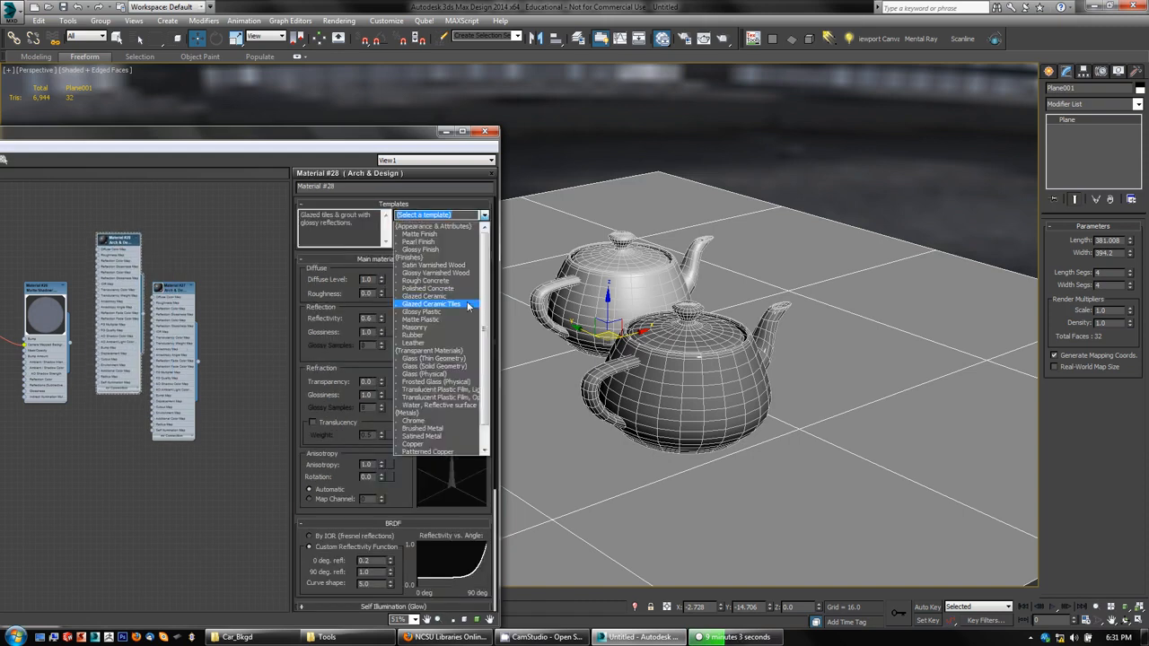
{"action": "left_click", "coordinate": [441, 421]}
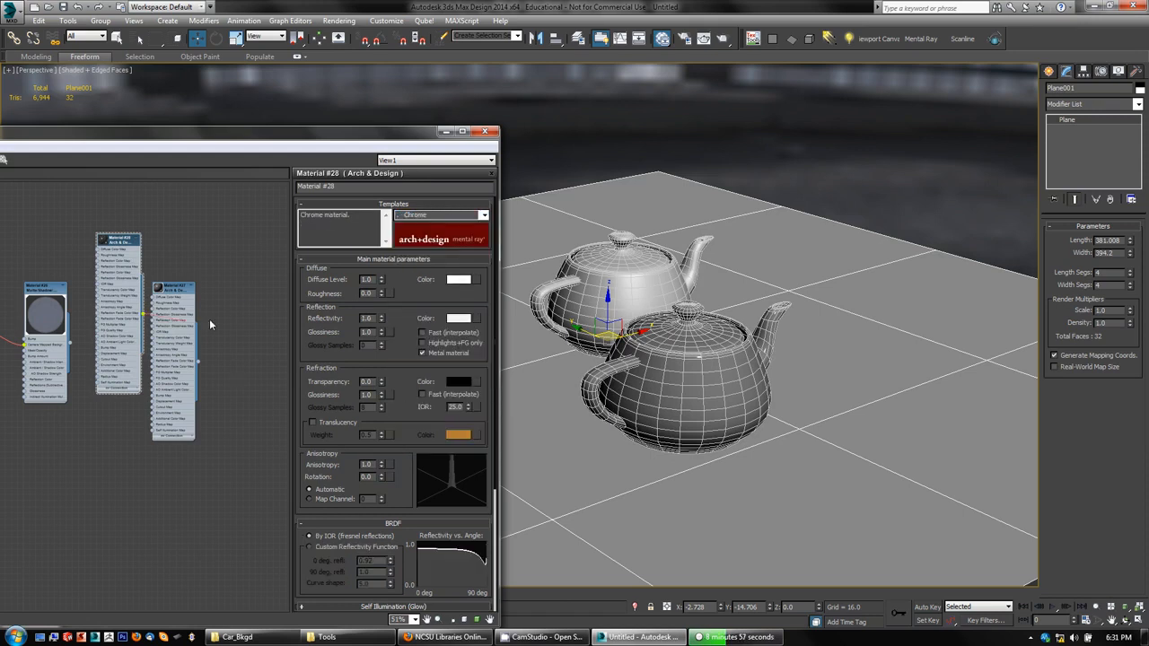
Step: Assign the Chrome Arch & Design material to the rear teapot beside the front one and check the available templates
{"action": "left_click_drag", "start_coordinate": [210, 321], "coordinate": [625, 292]}
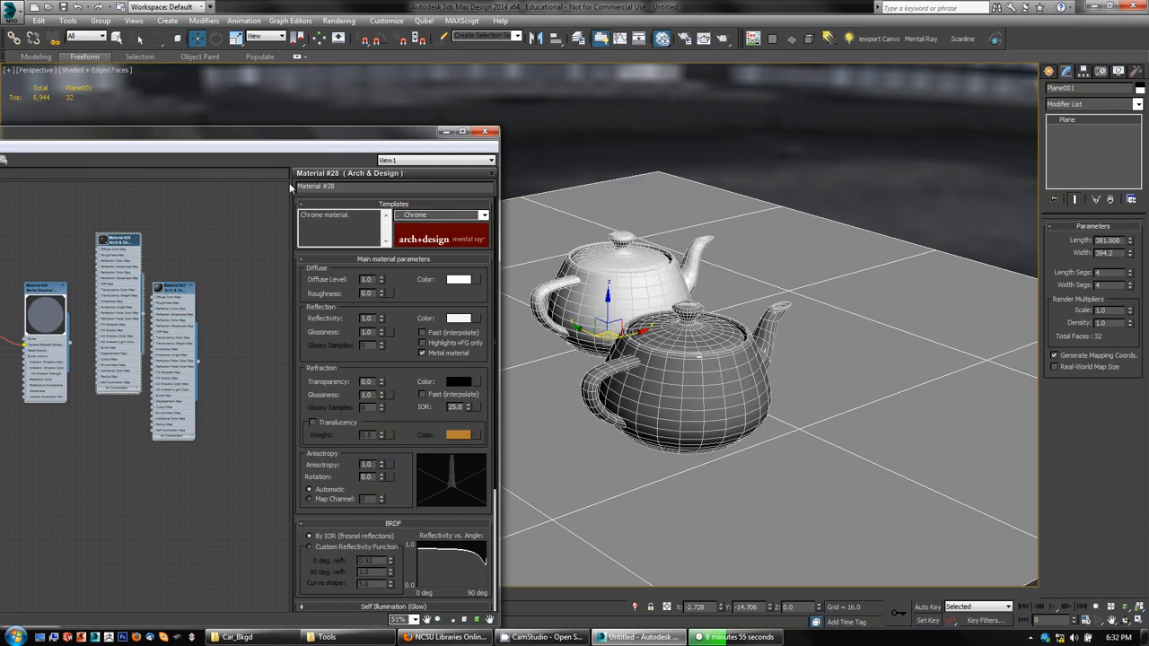
{"action": "left_click_drag", "start_coordinate": [326, 143], "coordinate": [241, 137]}
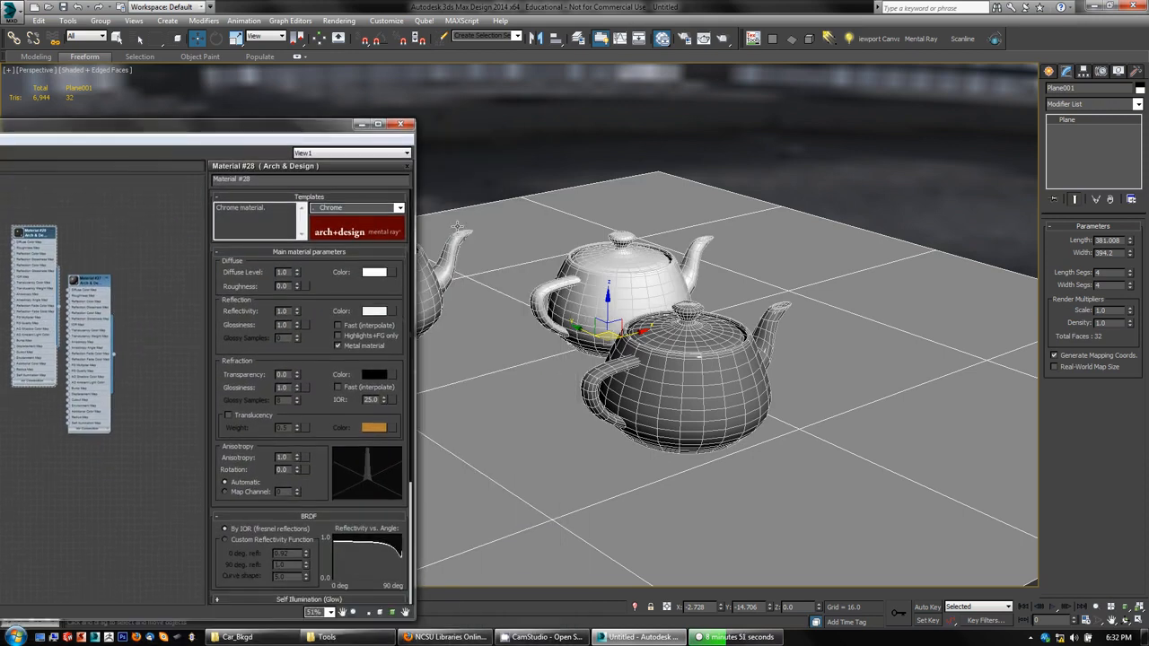
{"action": "left_click", "coordinate": [399, 209]}
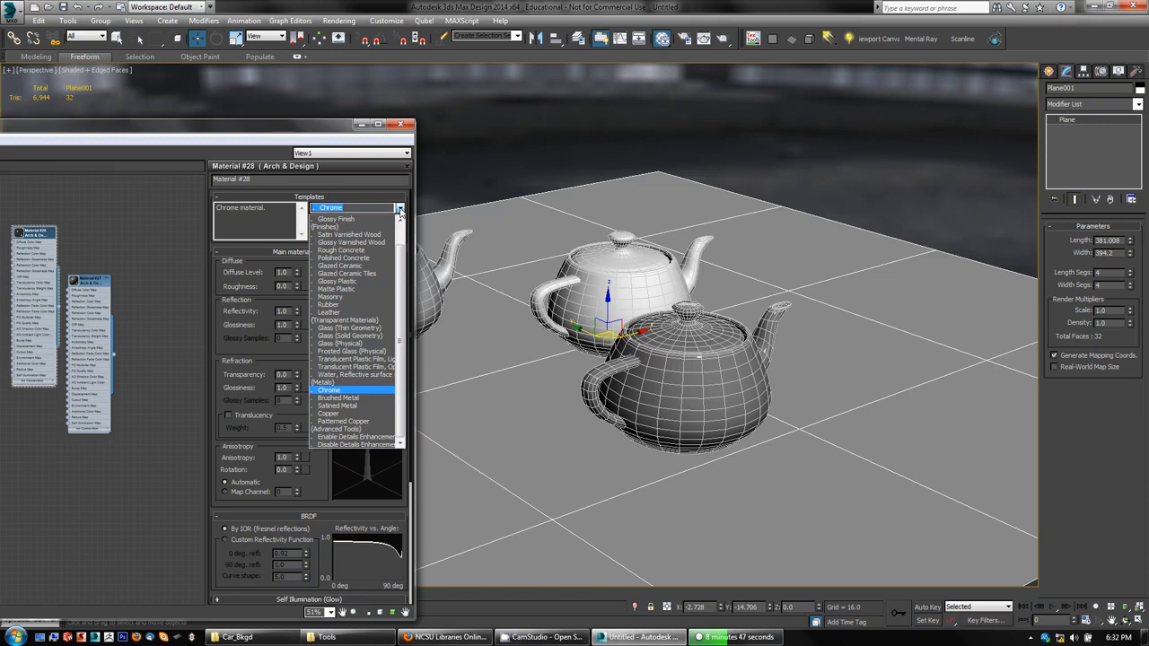
{"action": "left_click", "coordinate": [137, 338]}
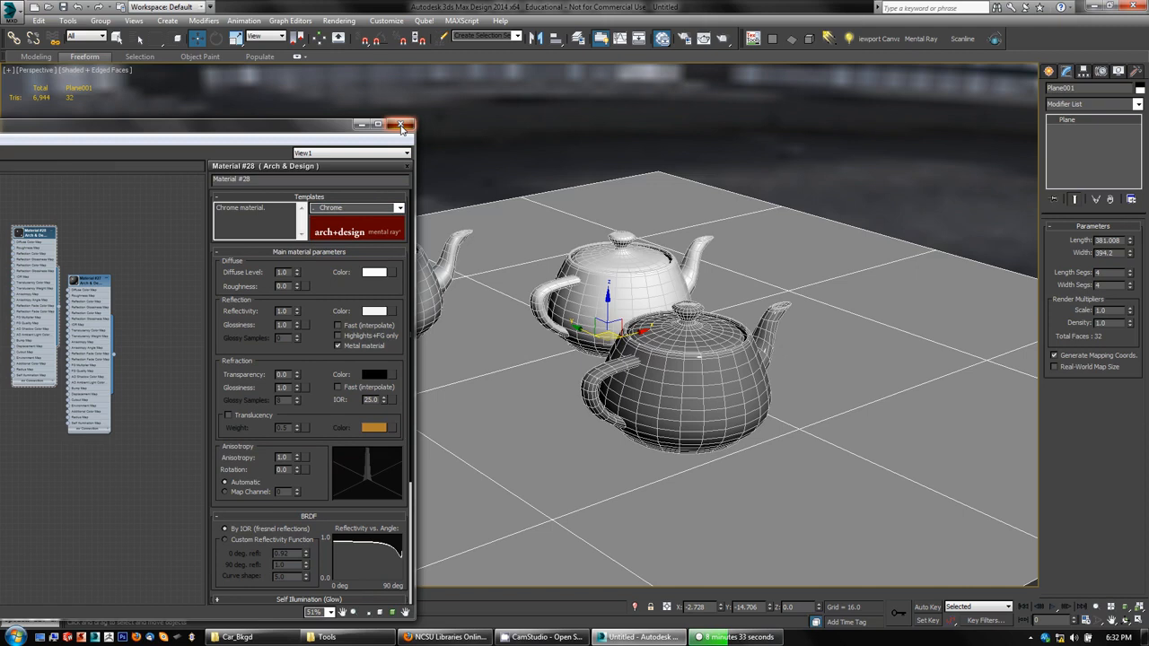
Step: Review the shadow, ambient occlusion and reflection parameters of the Matte/Shadow/Reflection material, and close the material editor
{"action": "left_click_drag", "start_coordinate": [151, 135], "coordinate": [491, 102]}
{"action": "double_click", "coordinate": [303, 248]}
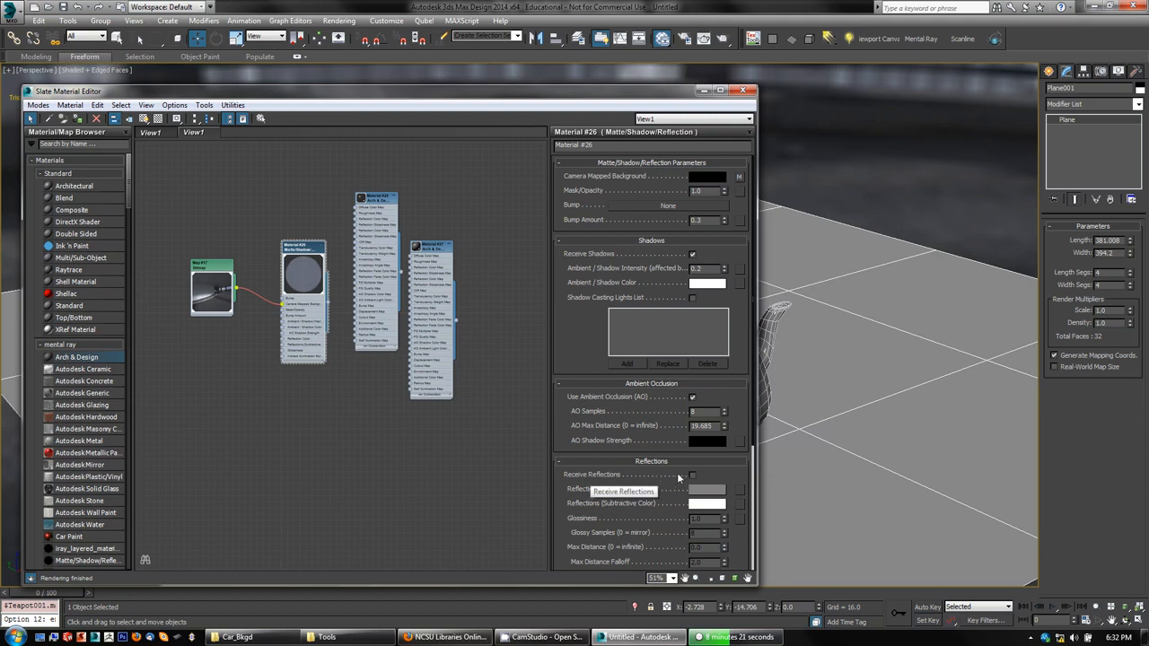
{"action": "left_click", "coordinate": [743, 91]}
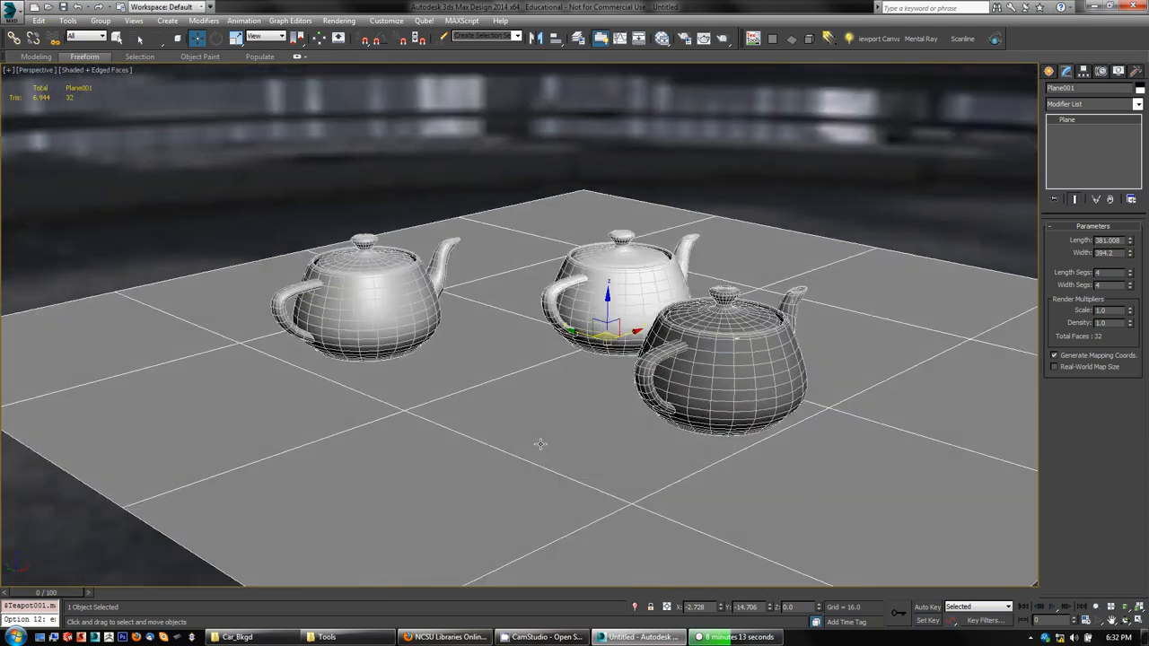
Step: Show safe frames in the perspective view, frame the three teapots more closely and test-render the scene
{"action": "middle_click_drag", "start_coordinate": [540, 444], "coordinate": [531, 448], "text": "alt"}
{"action": "key", "text": "shift+f"}
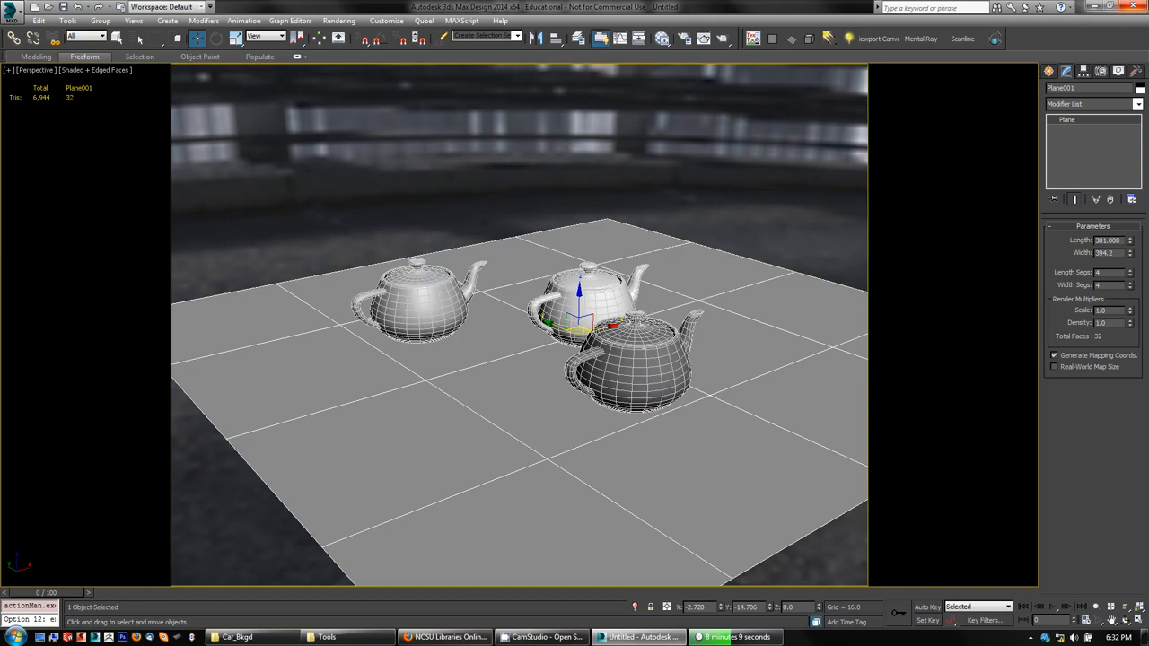
{"action": "scroll", "coordinate": [504, 493], "scroll_direction": "up", "scroll_amount": 6}
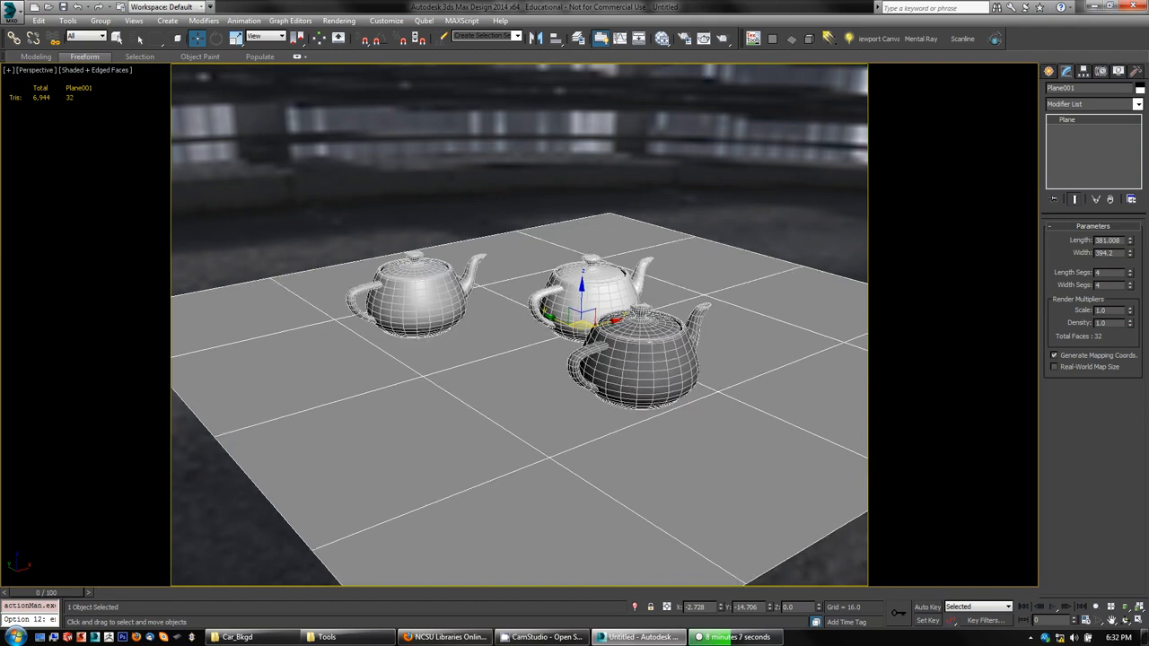
{"action": "scroll", "coordinate": [503, 493], "scroll_direction": "down", "scroll_amount": 1}
{"action": "mouse_move", "coordinate": [549, 423]}
{"action": "middle_mouse_down", "text": "alt"}
{"action": "mouse_move", "coordinate": [551, 411]}
{"action": "mouse_move", "coordinate": [549, 435]}
{"action": "mouse_move", "coordinate": [546, 419]}
{"action": "middle_mouse_up", "text": "alt"}
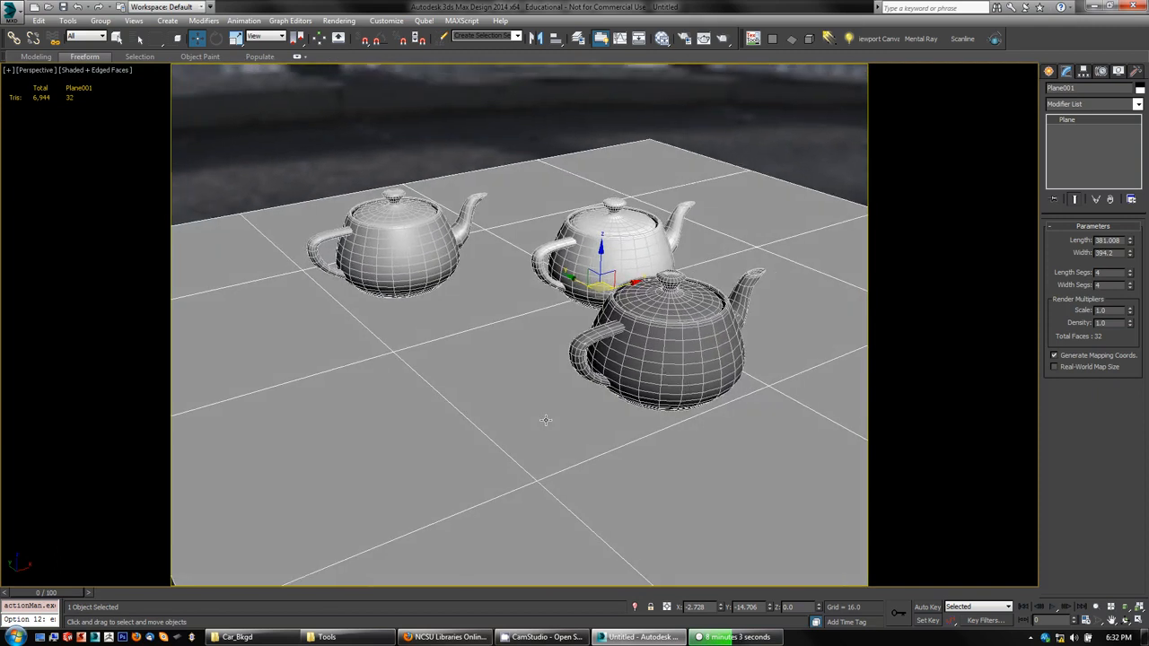
{"action": "left_click", "coordinate": [726, 40]}
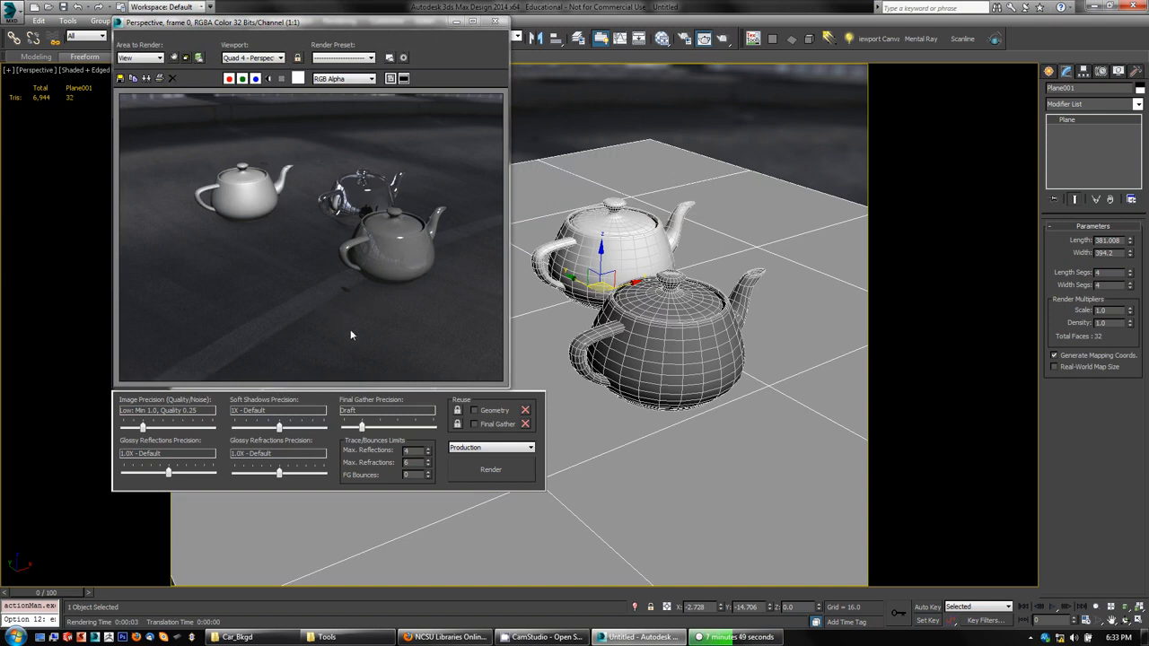
{"action": "left_click", "coordinate": [495, 21]}
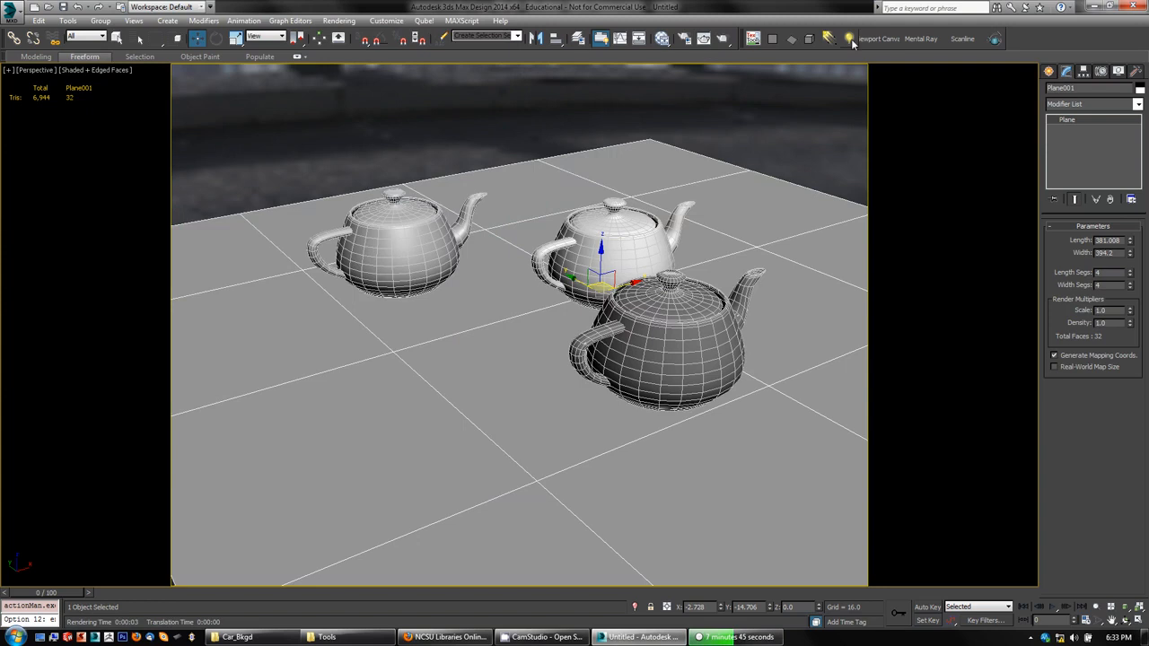
Step: Test-render the scene with a temporary skylight on the ground plane behind the front teapot, and delete the light
{"action": "left_click", "coordinate": [828, 39]}
{"action": "left_click", "coordinate": [801, 214]}
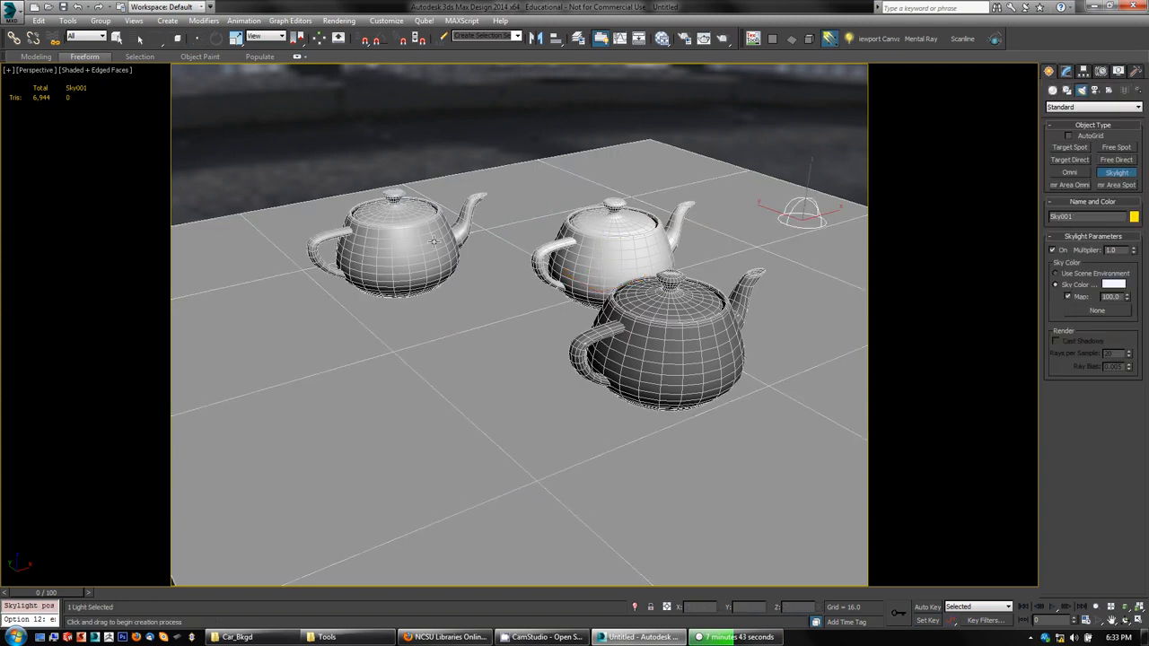
{"action": "left_click", "coordinate": [725, 38]}
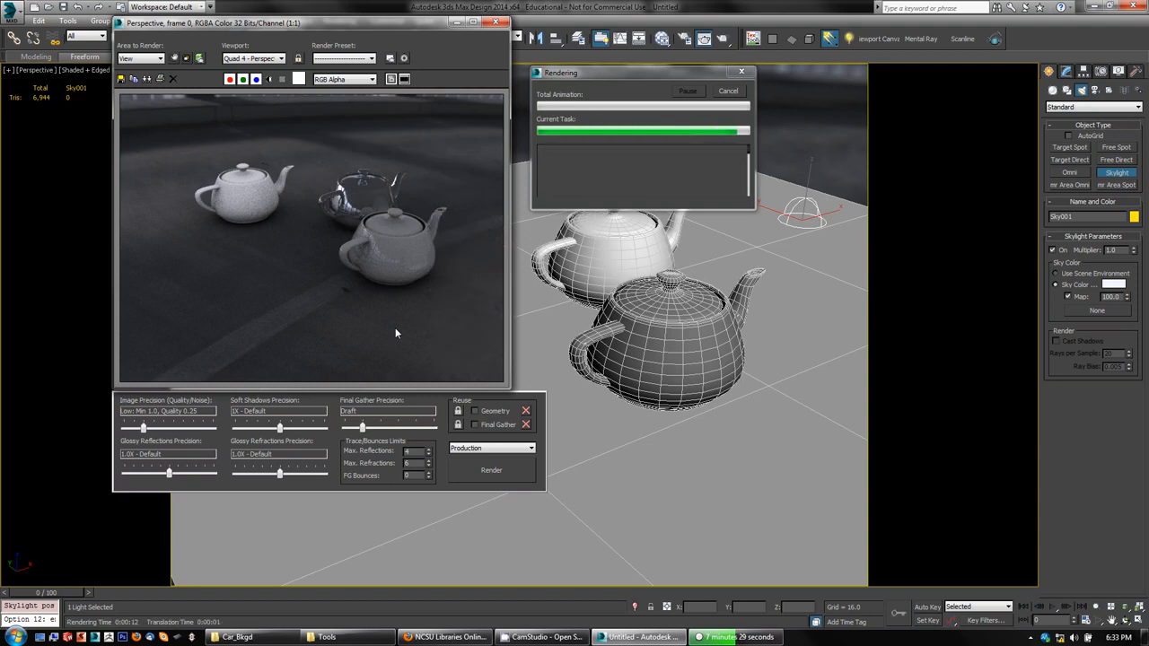
{"action": "left_click", "coordinate": [496, 22]}
{"action": "key", "text": "Delete"}
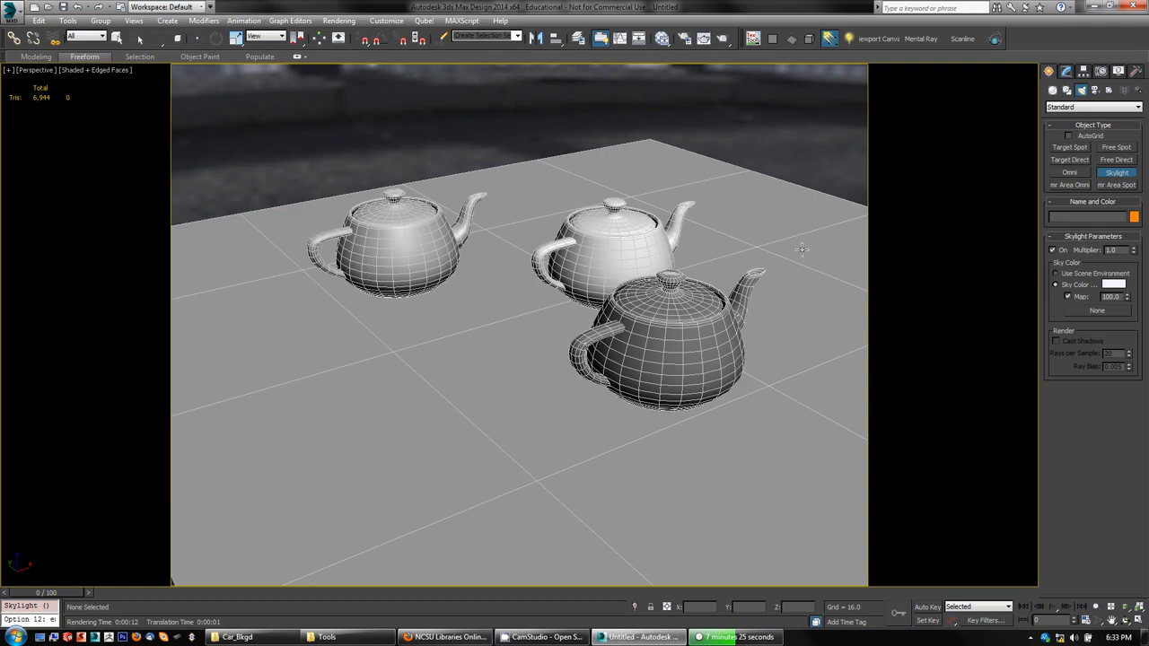
{"action": "key", "text": "w"}
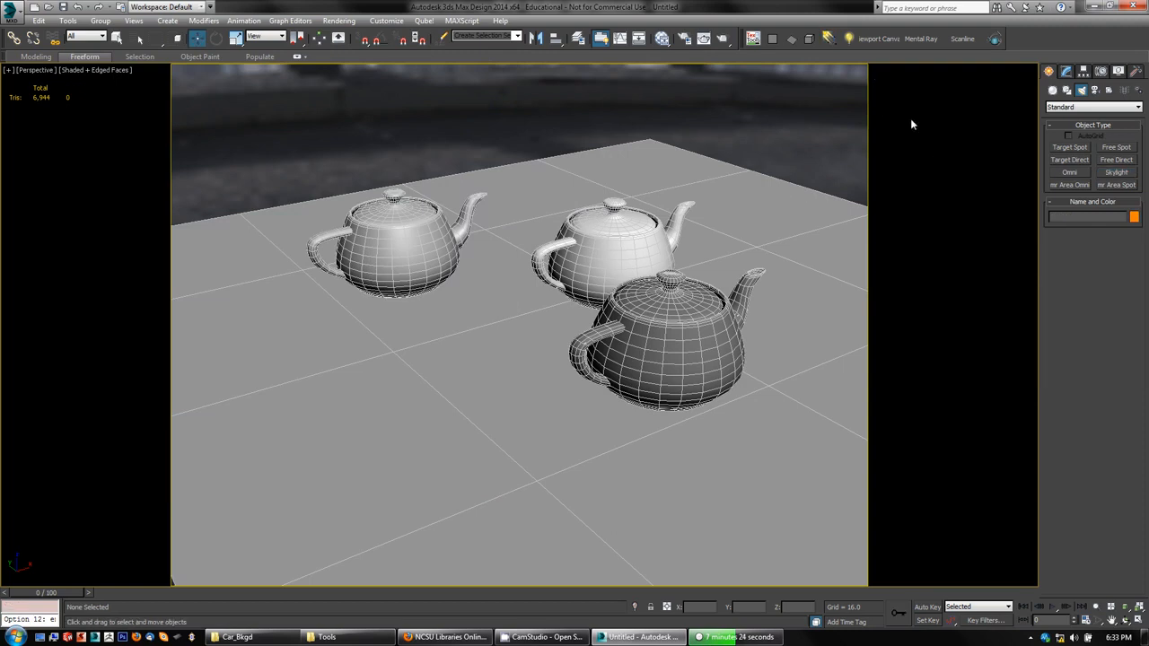
Step: Place an omni light on the ground plane beside the front teapot, switch it off and test-render the scene
{"action": "left_click", "coordinate": [850, 38]}
{"action": "left_click", "coordinate": [800, 278]}
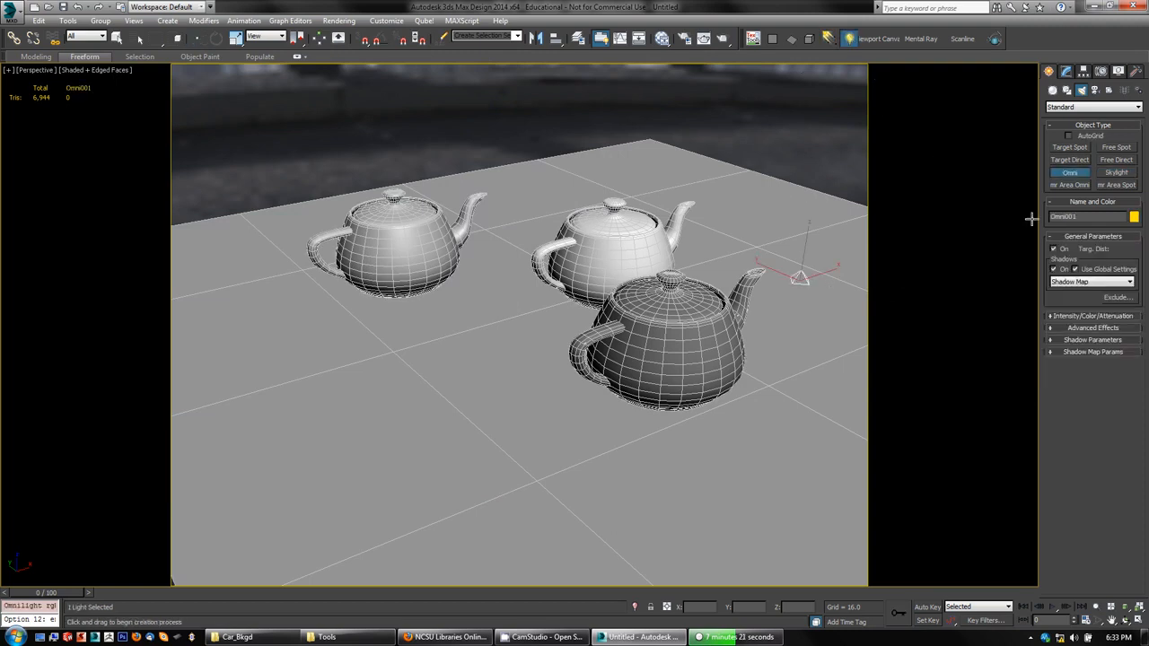
{"action": "left_click", "coordinate": [1067, 71]}
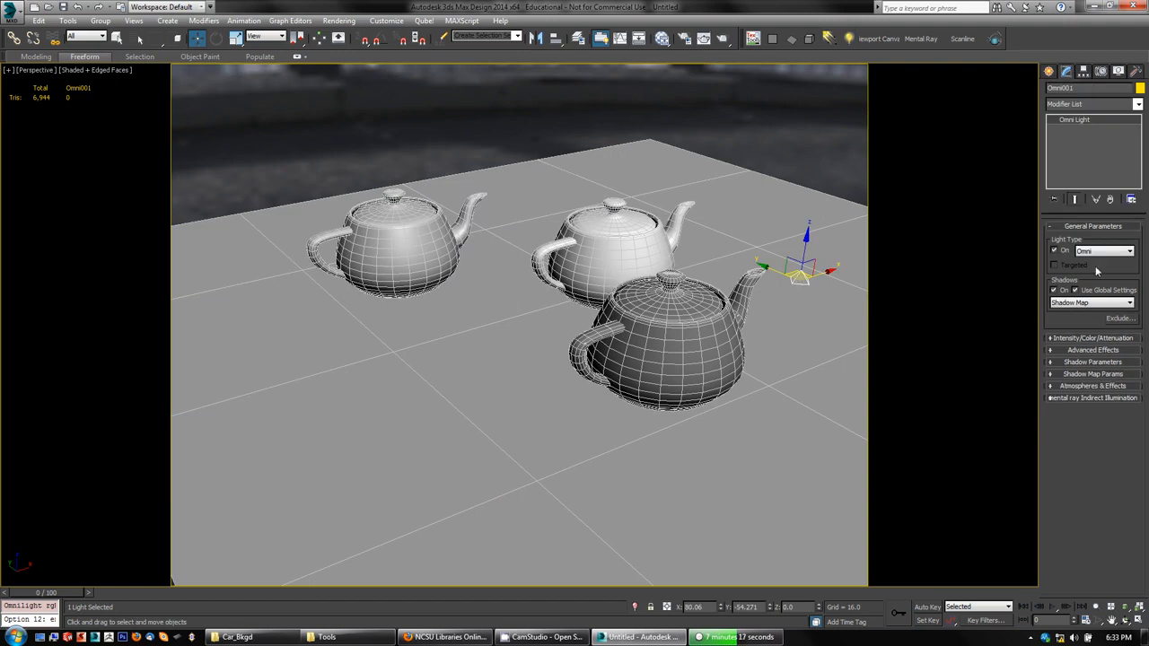
{"action": "left_click", "coordinate": [1056, 252]}
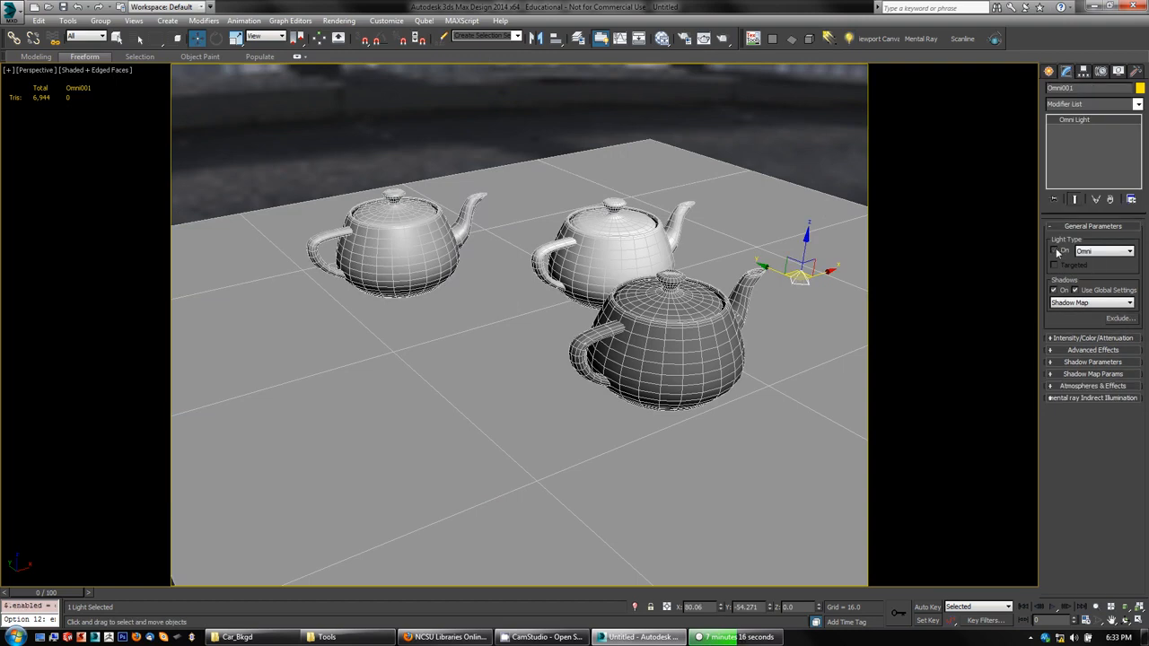
{"action": "left_click", "coordinate": [722, 40]}
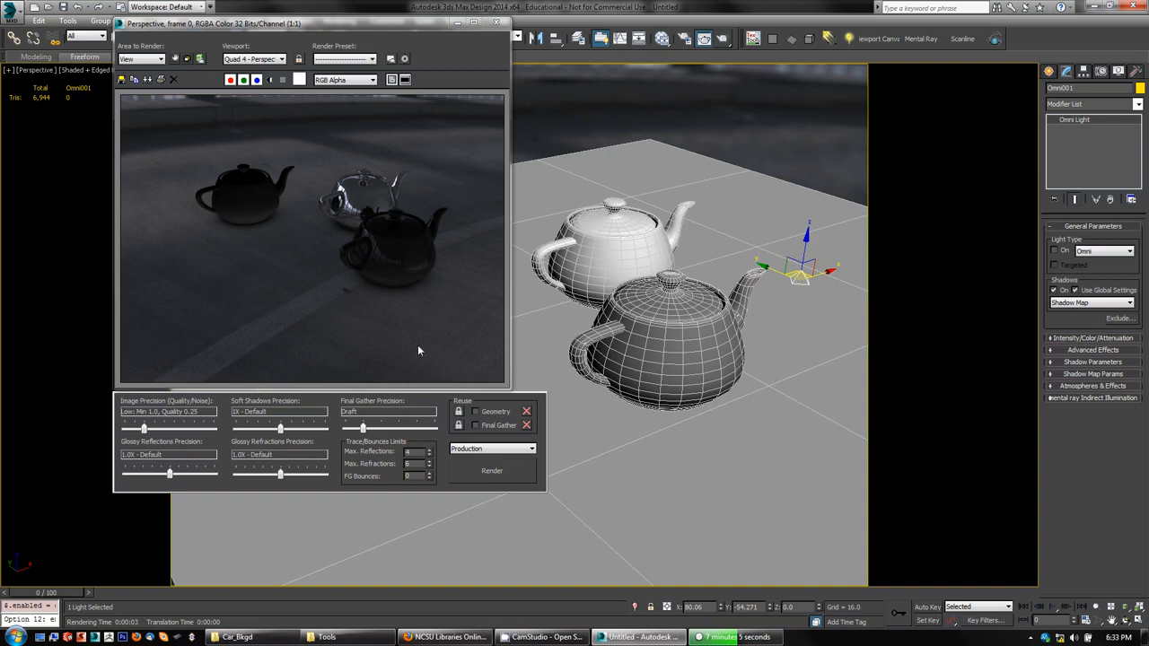
{"action": "left_click", "coordinate": [496, 22]}
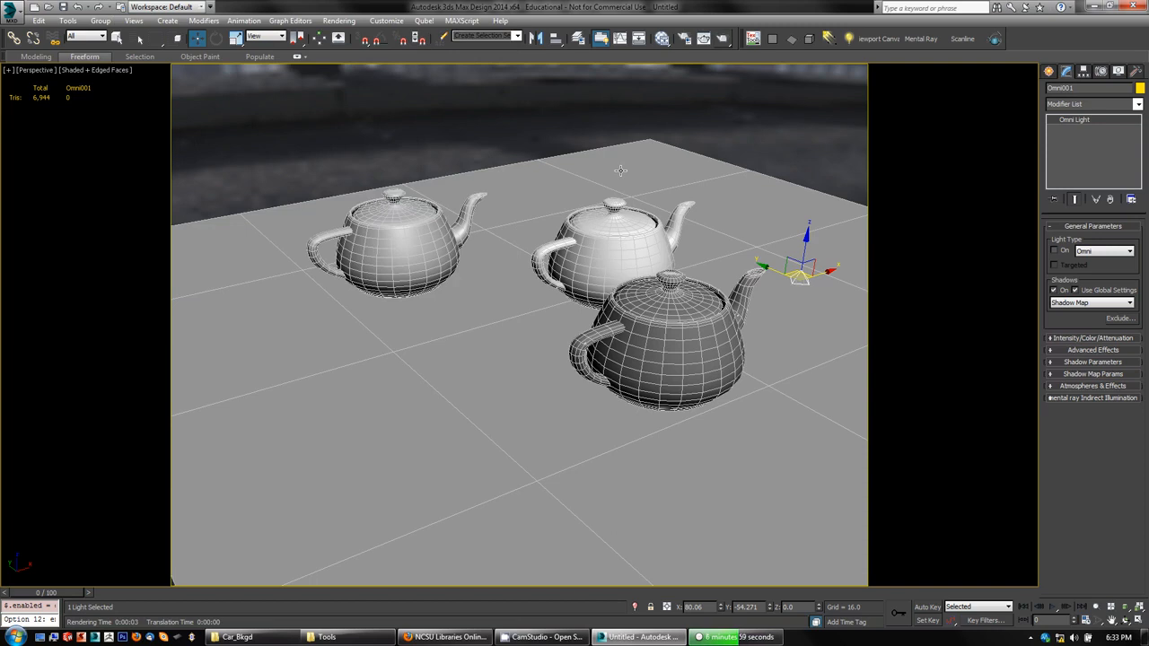
Step: Apply mr Photographic Exposure Control in the environment settings and test-render the scene
{"action": "key", "text": "8"}
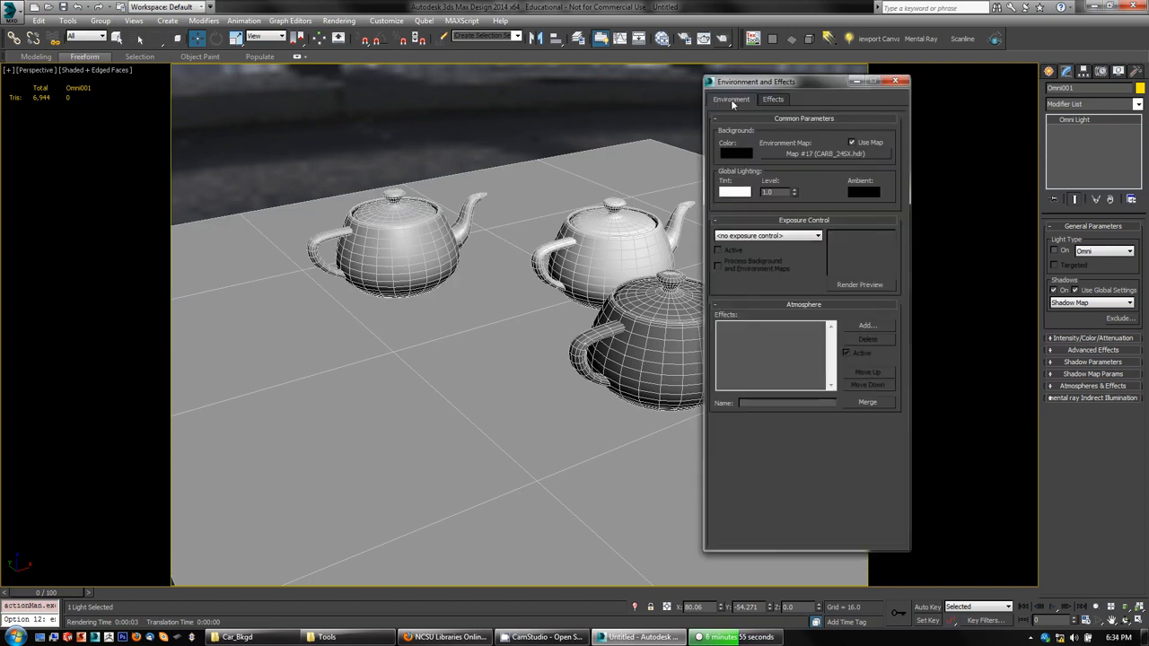
{"action": "left_click", "coordinate": [756, 236]}
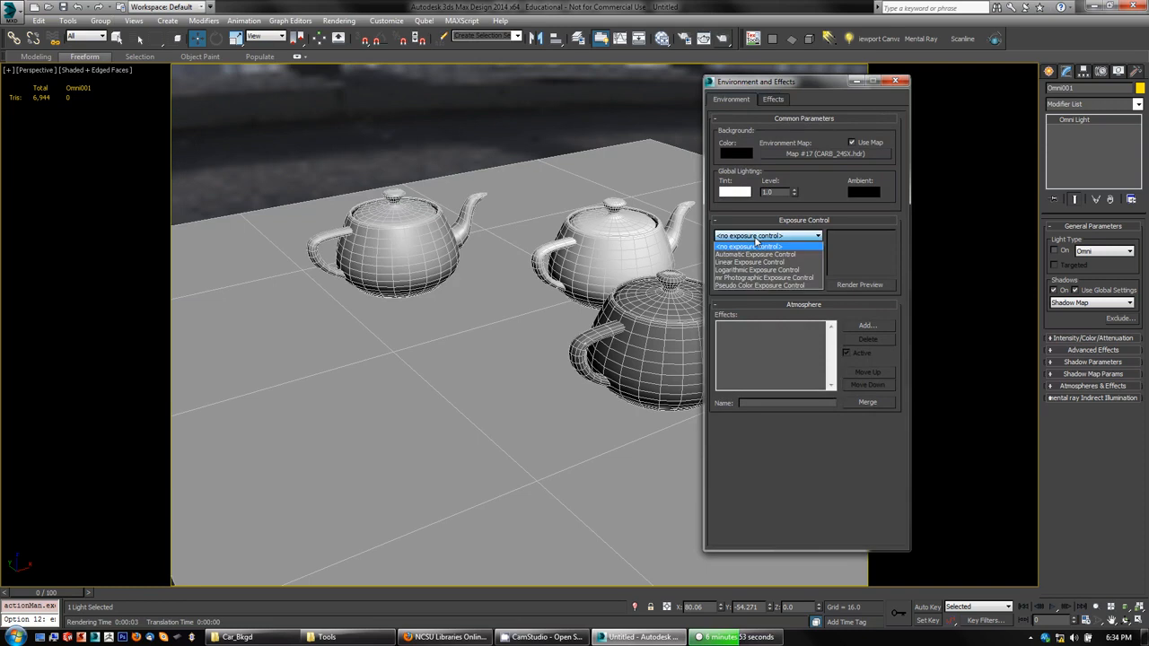
{"action": "left_click", "coordinate": [752, 278]}
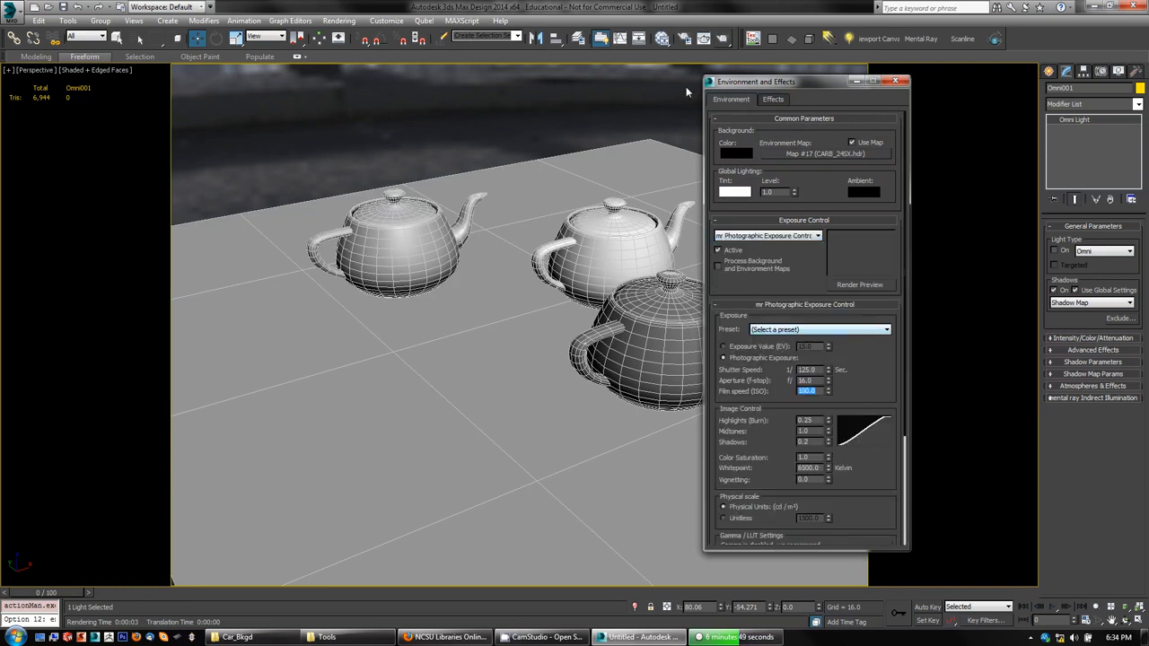
{"action": "left_click", "coordinate": [724, 41]}
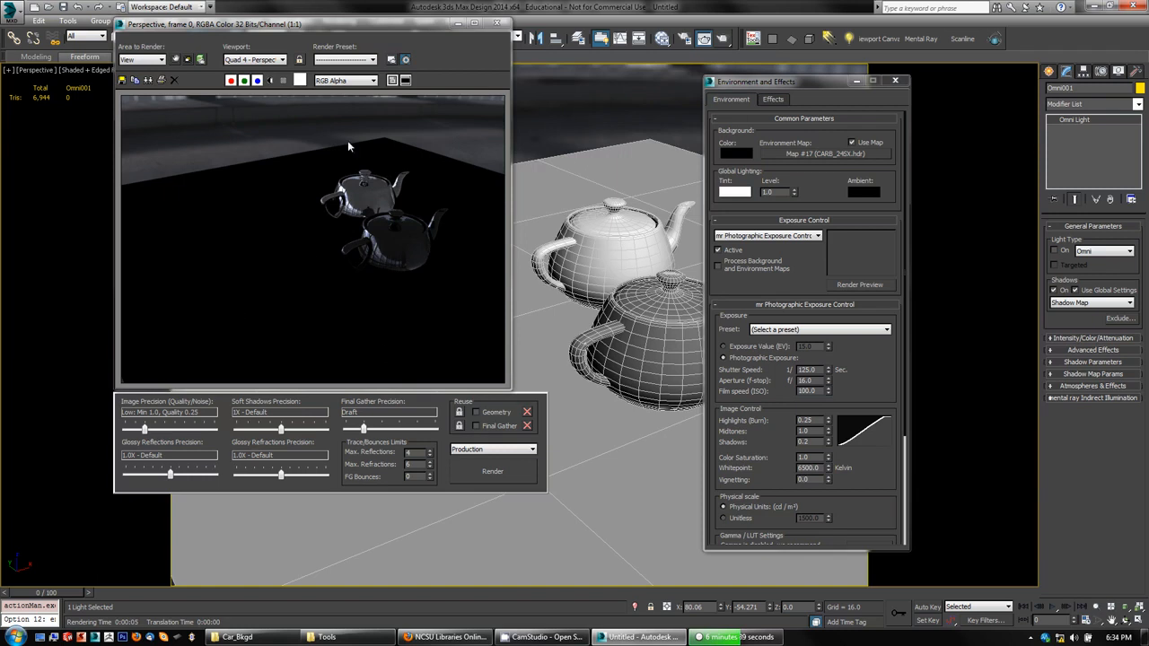
{"action": "left_click", "coordinate": [476, 25]}
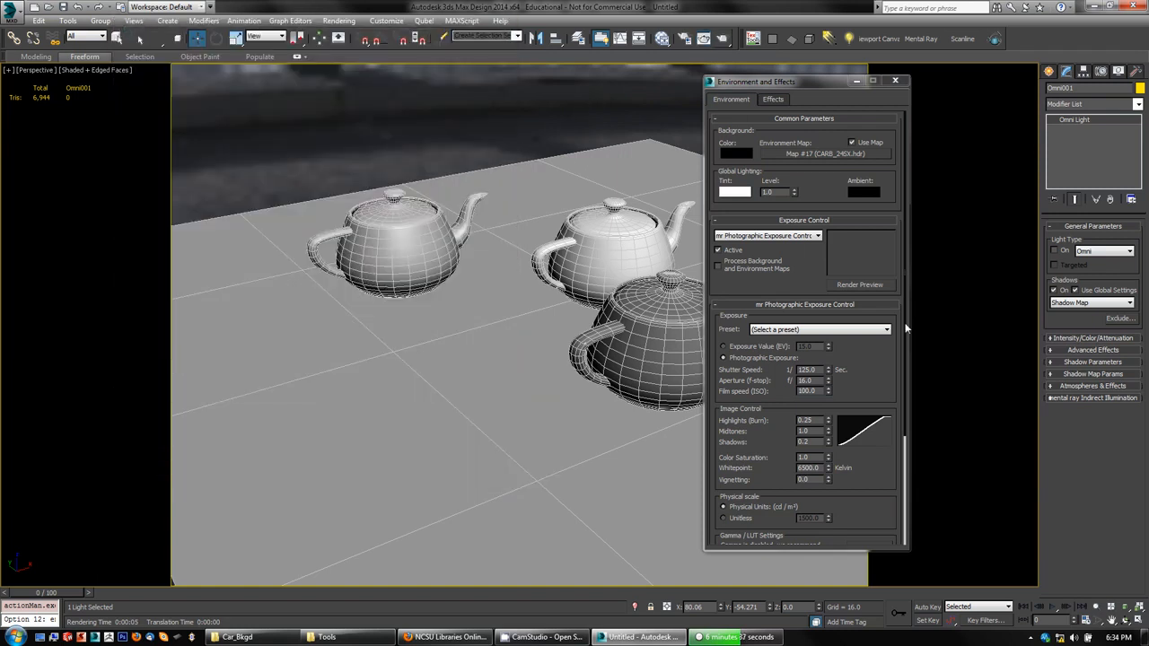
Step: Set the environment back to no exposure control, test-render the scene again and close the environment settings
{"action": "left_click", "coordinate": [787, 236]}
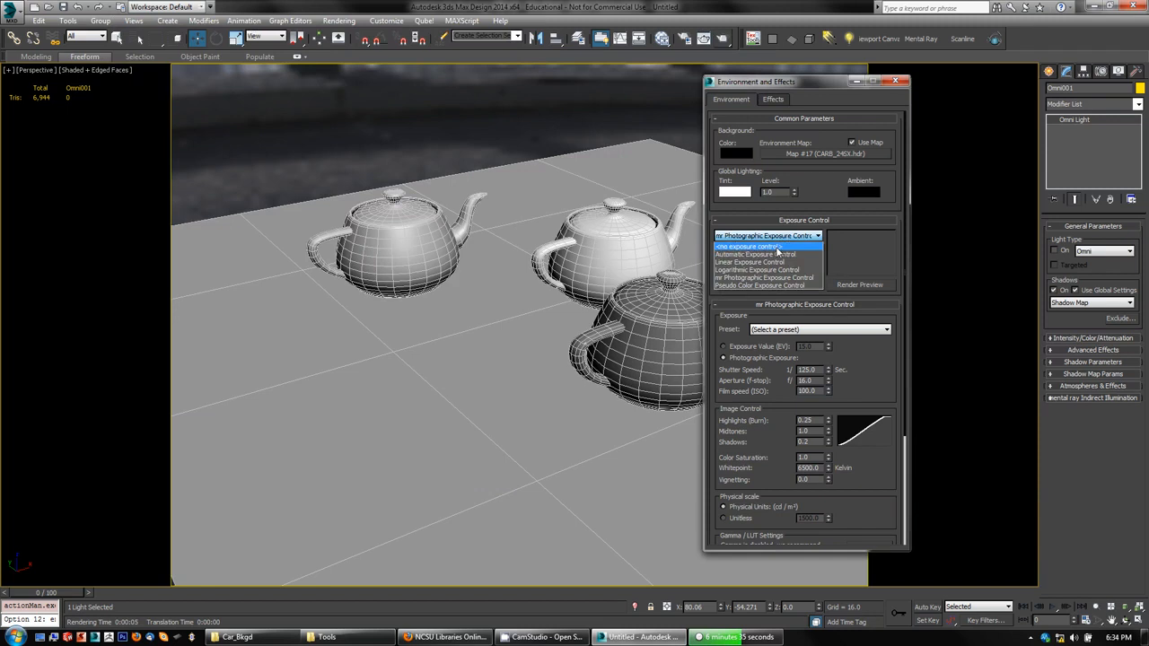
{"action": "left_click", "coordinate": [776, 245]}
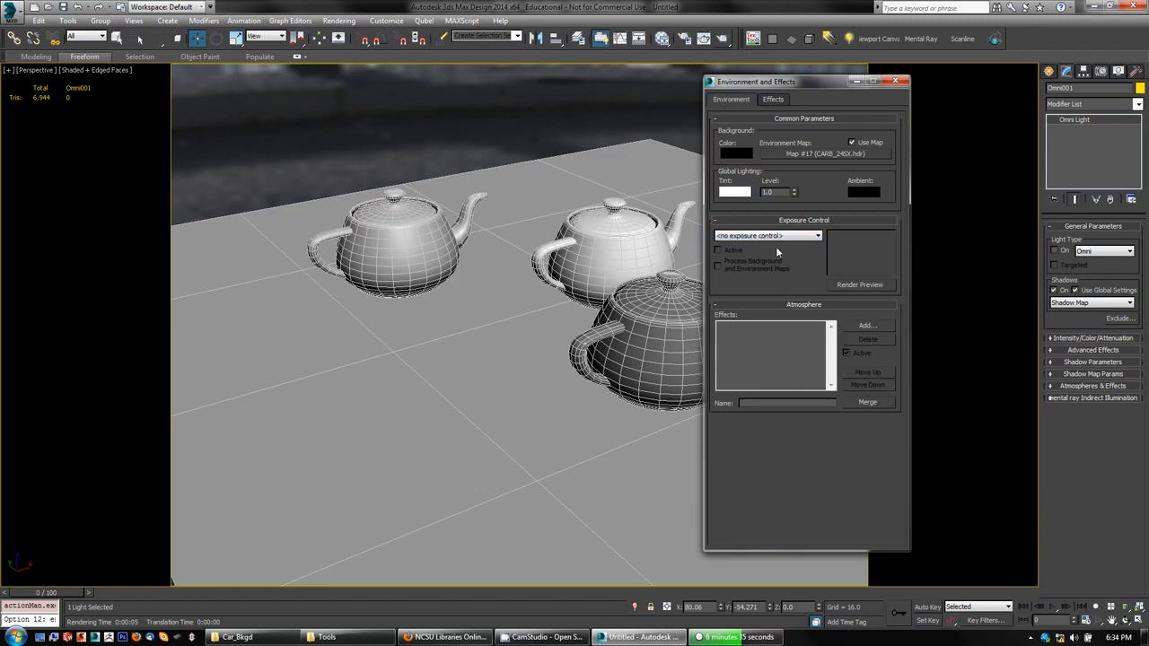
{"action": "left_click", "coordinate": [722, 38]}
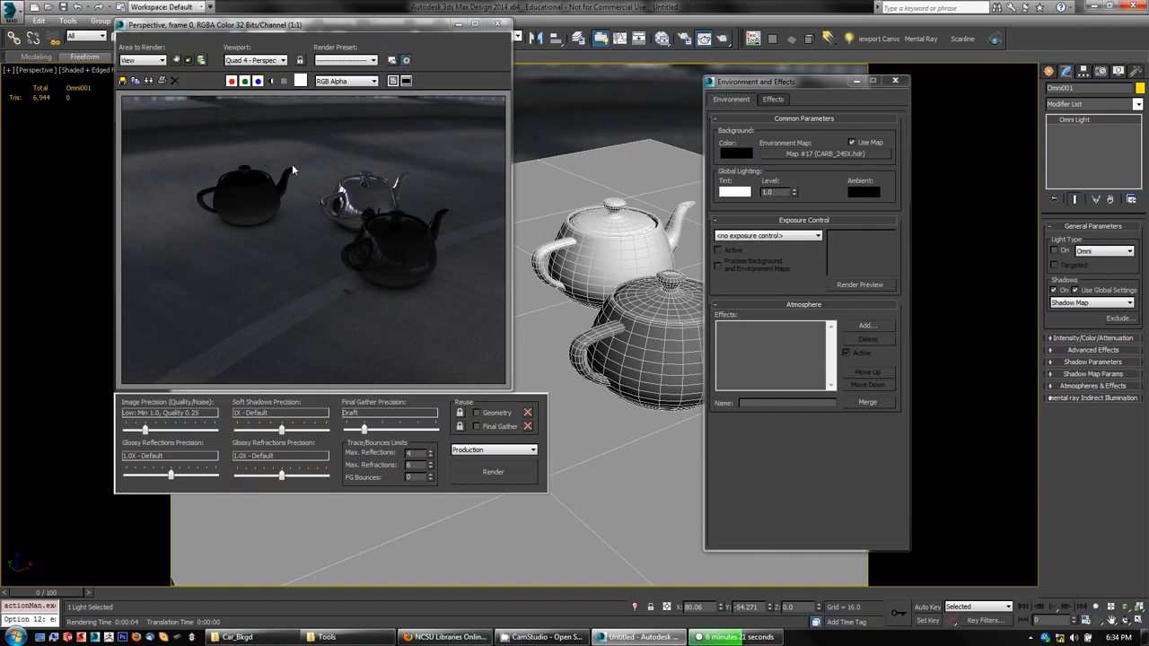
{"action": "left_click", "coordinate": [498, 27]}
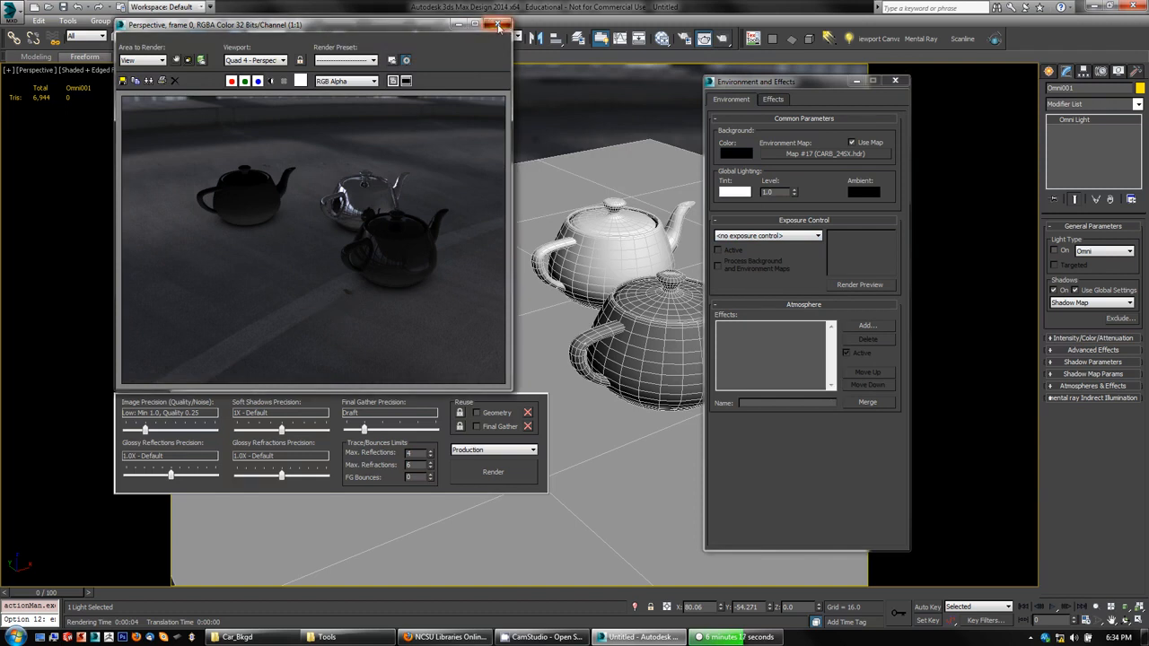
{"action": "left_click", "coordinate": [500, 28]}
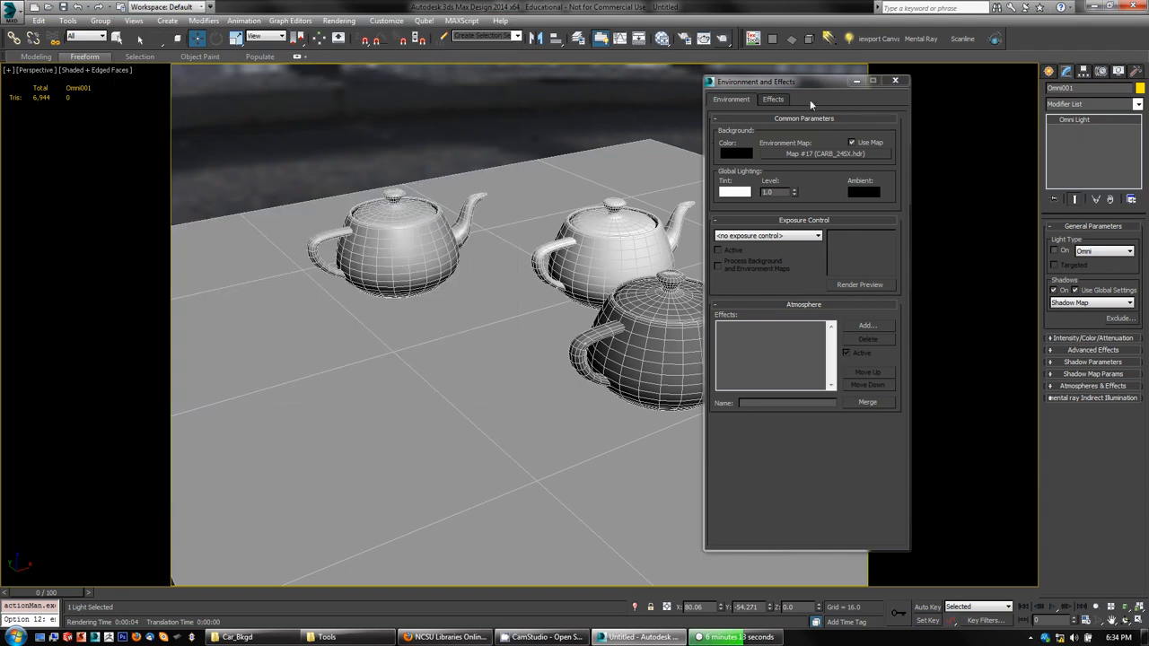
{"action": "left_click", "coordinate": [897, 82]}
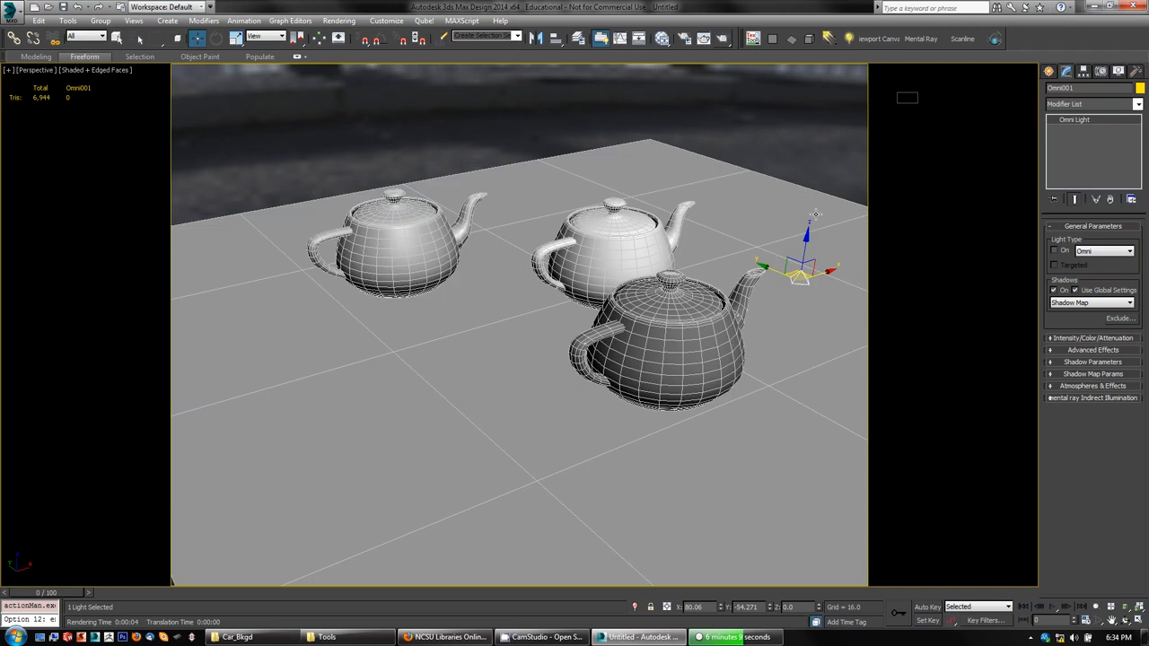
Step: Replace the omni light with a skylight toward the ground plane's far side and test-render the scene
{"action": "key", "text": "Delete"}
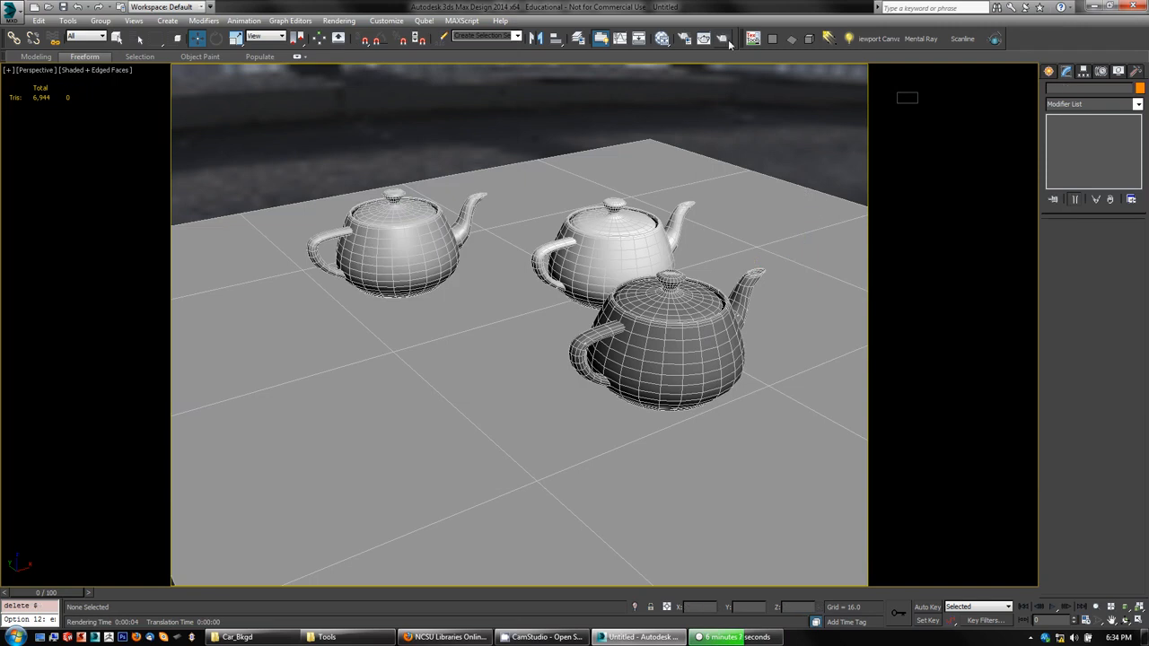
{"action": "left_click", "coordinate": [830, 39]}
{"action": "left_click", "coordinate": [784, 187]}
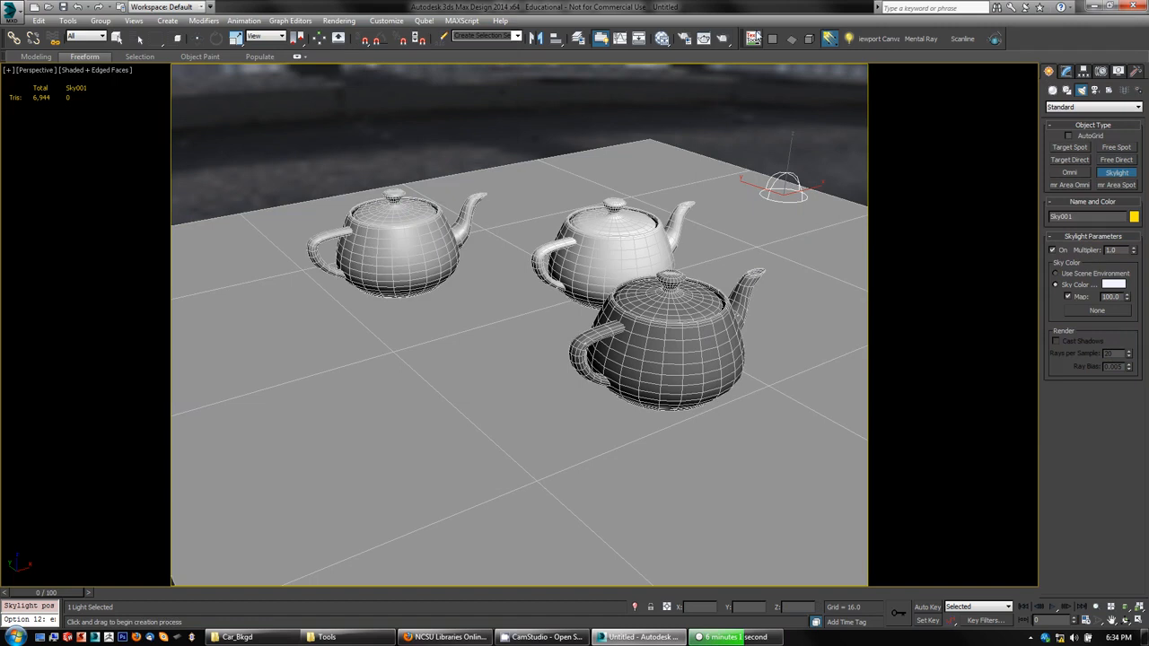
{"action": "left_click", "coordinate": [723, 39]}
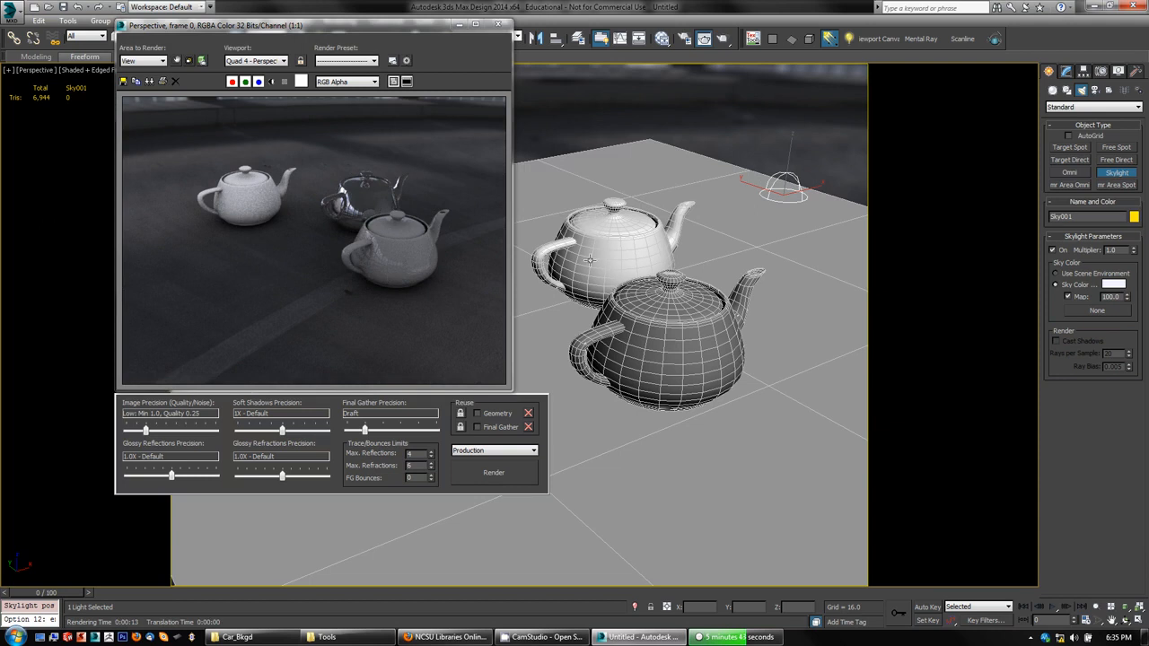
{"action": "left_click", "coordinate": [499, 24]}
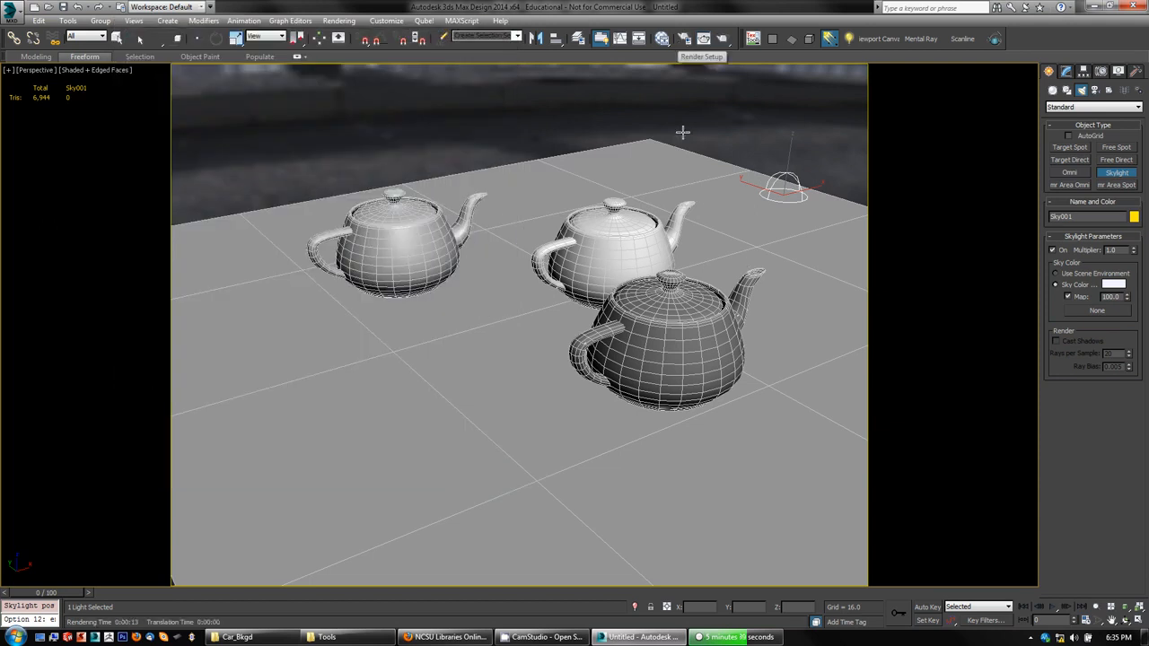
Step: Apply mr Photographic Exposure Control in the environment settings, start a test render, cancel it and close the rendered frame
{"action": "key", "text": "8"}
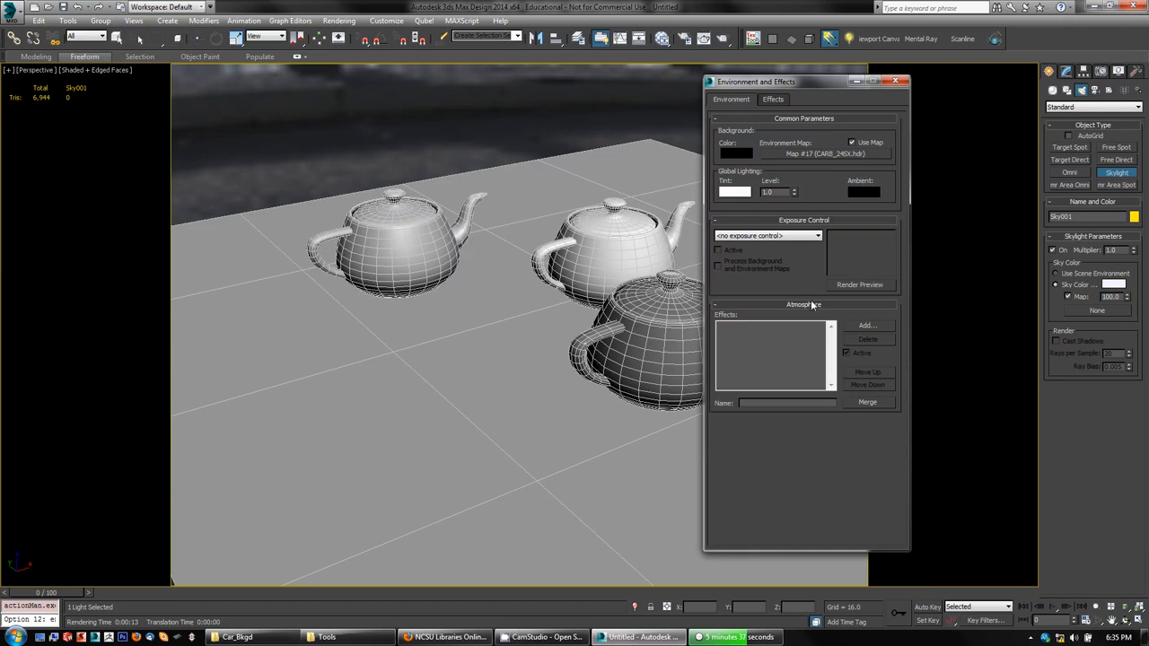
{"action": "left_click", "coordinate": [775, 236]}
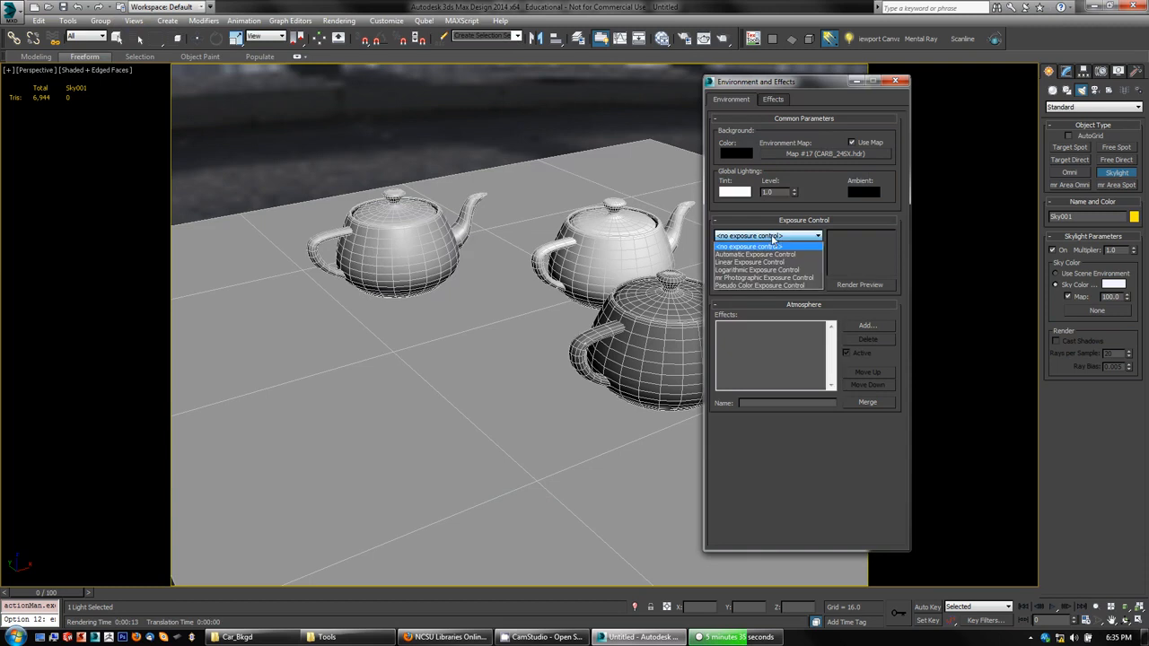
{"action": "left_click", "coordinate": [762, 277]}
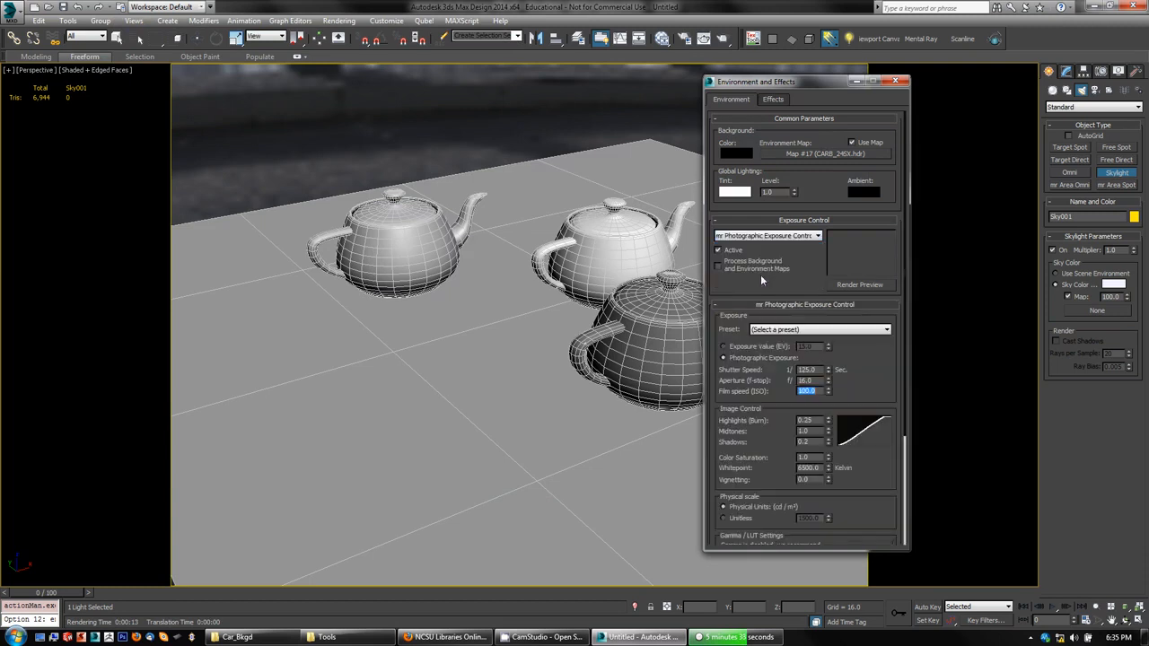
{"action": "left_click", "coordinate": [707, 38]}
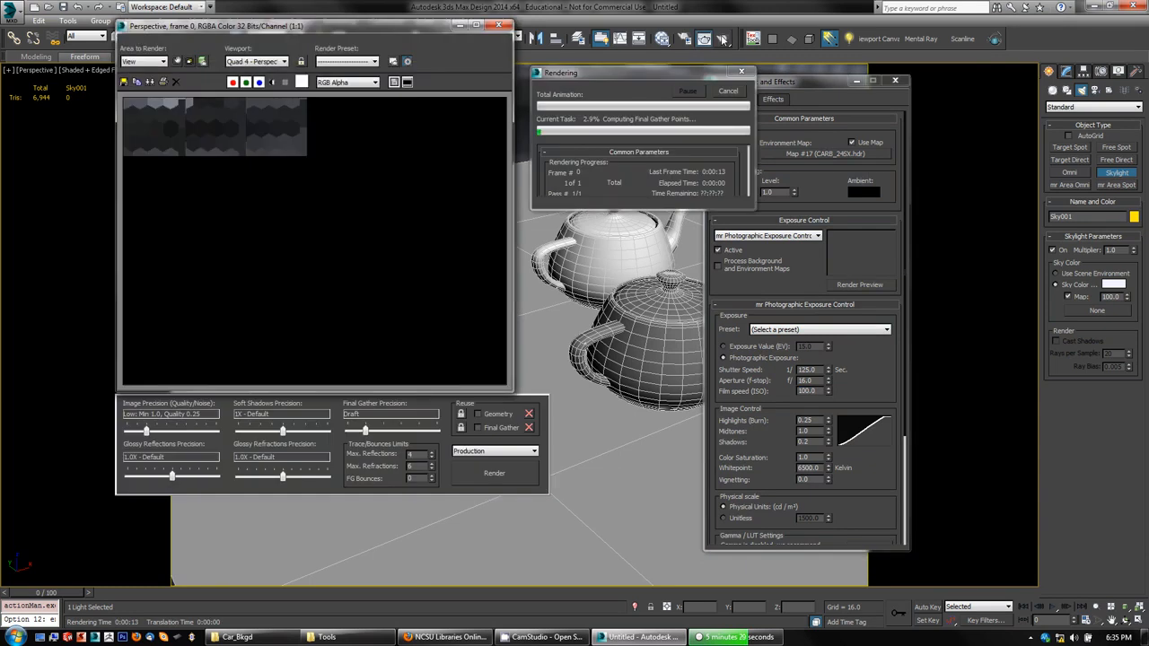
{"action": "left_click", "coordinate": [734, 92]}
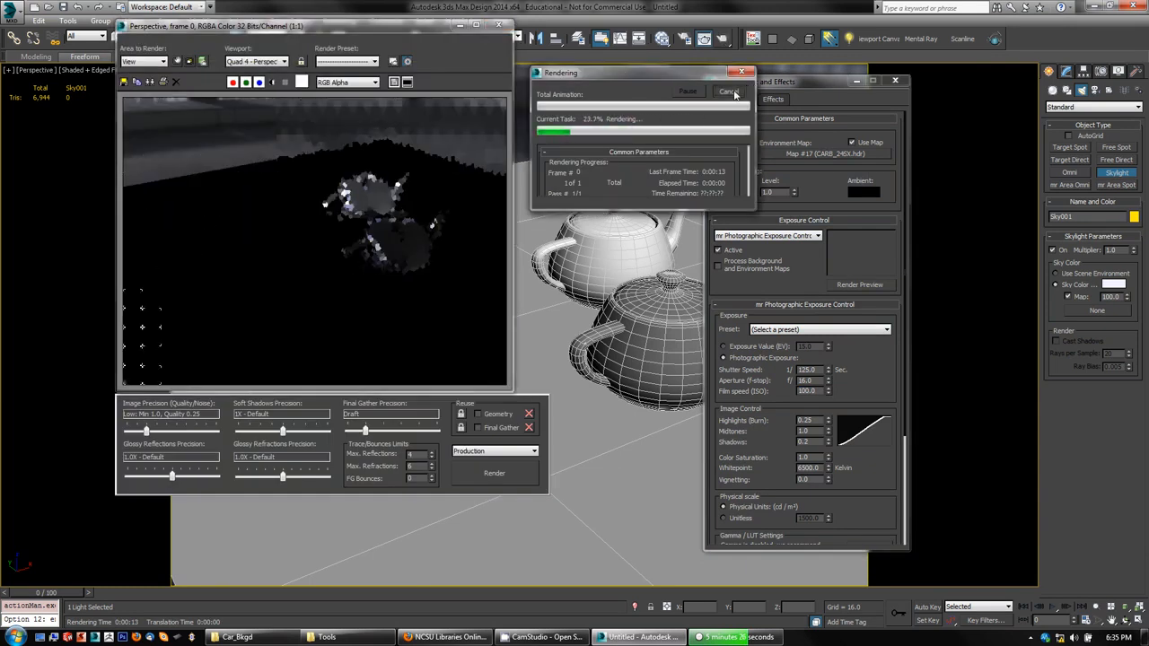
{"action": "left_click", "coordinate": [500, 25]}
Step: Switch the exposure control back to none and close the environment settings
{"action": "left_click", "coordinate": [777, 237]}
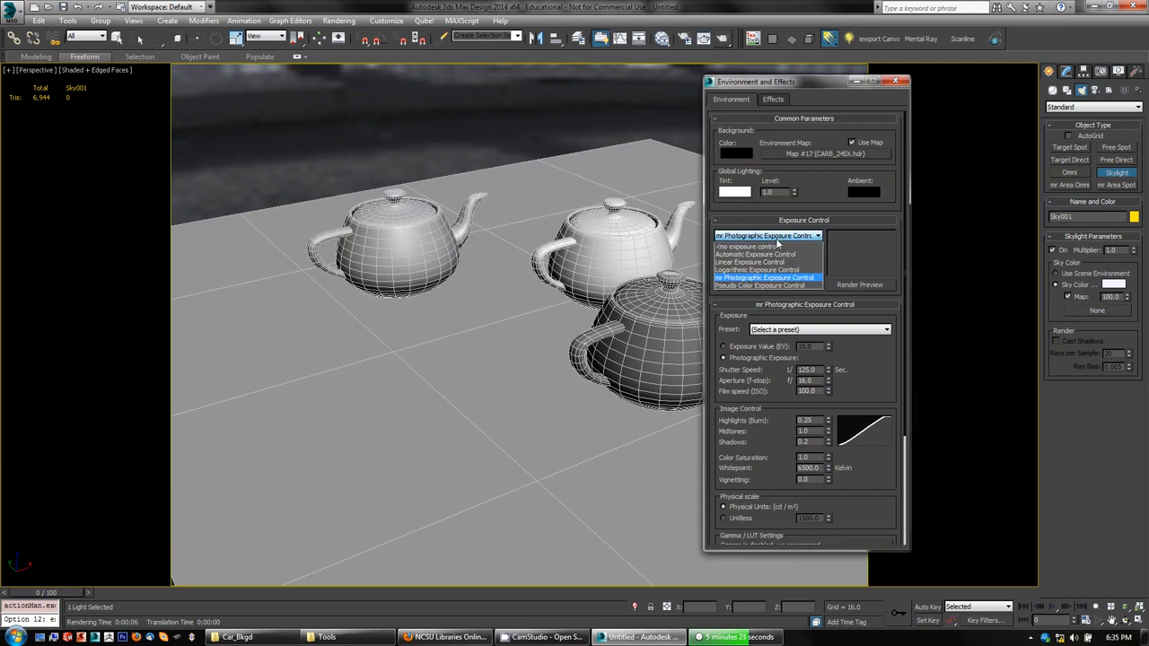
{"action": "left_click", "coordinate": [770, 250]}
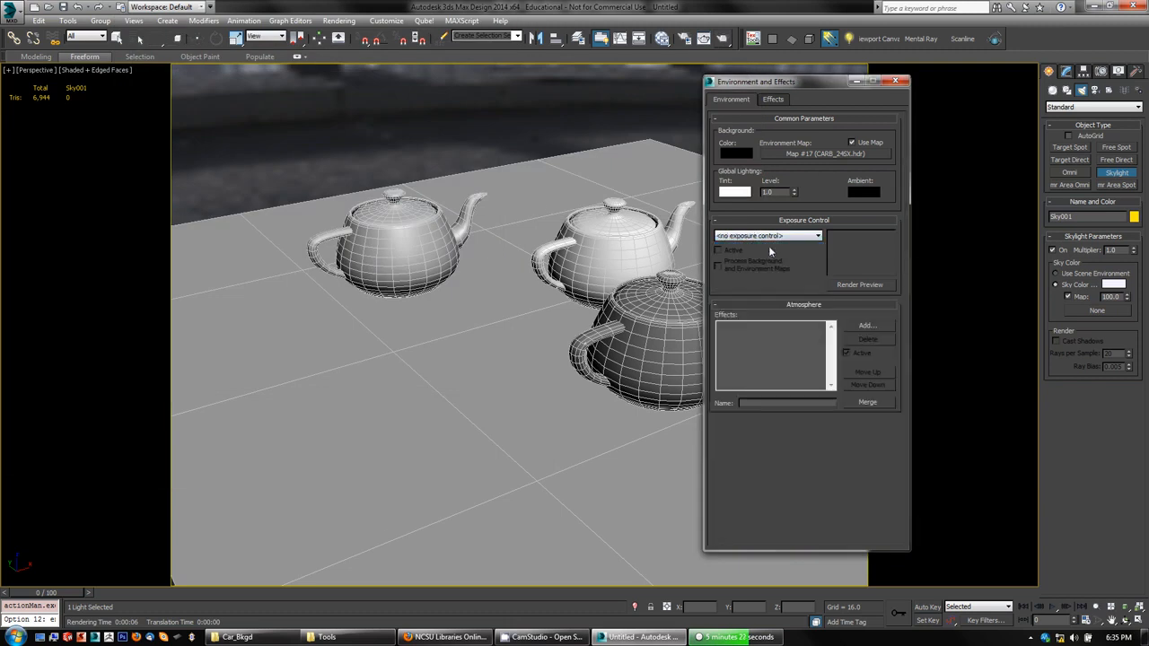
{"action": "left_click", "coordinate": [894, 73]}
{"action": "left_click", "coordinate": [894, 81]}
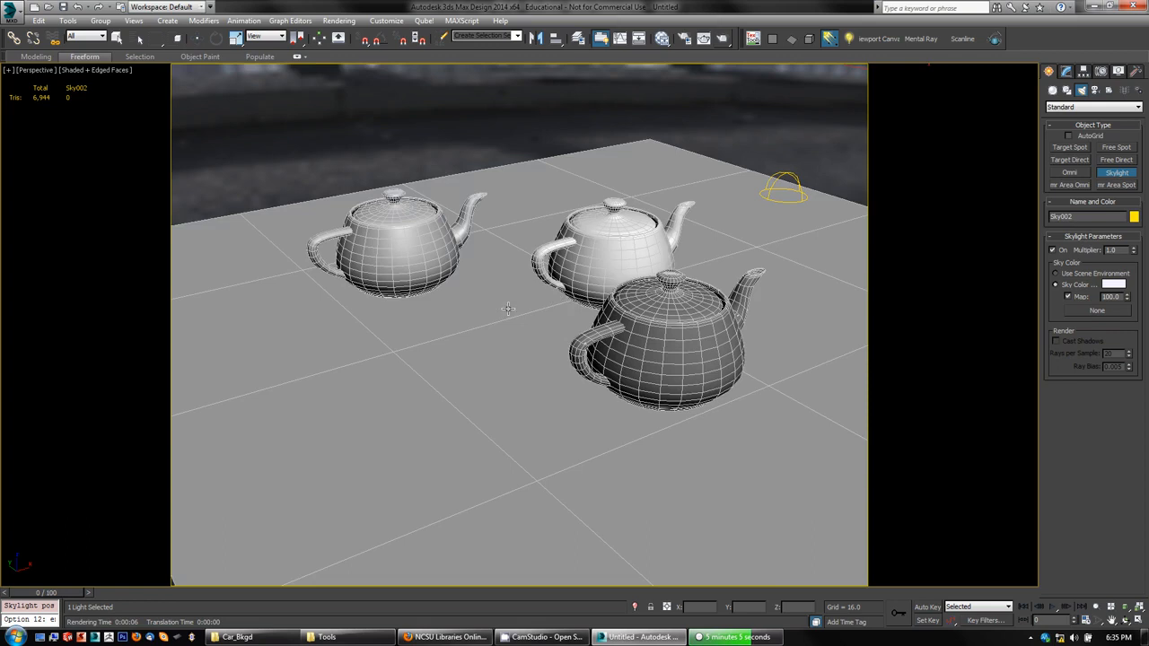
Step: Frame the three teapots more closely in the perspective view, test-render them and close the rendered frame
{"action": "mouse_move", "coordinate": [464, 362]}
{"action": "middle_mouse_down", "text": "alt"}
{"action": "mouse_move", "coordinate": [443, 361]}
{"action": "mouse_move", "coordinate": [462, 363]}
{"action": "middle_mouse_up", "text": "alt"}
{"action": "scroll", "coordinate": [496, 326], "scroll_direction": "up", "scroll_amount": 3}
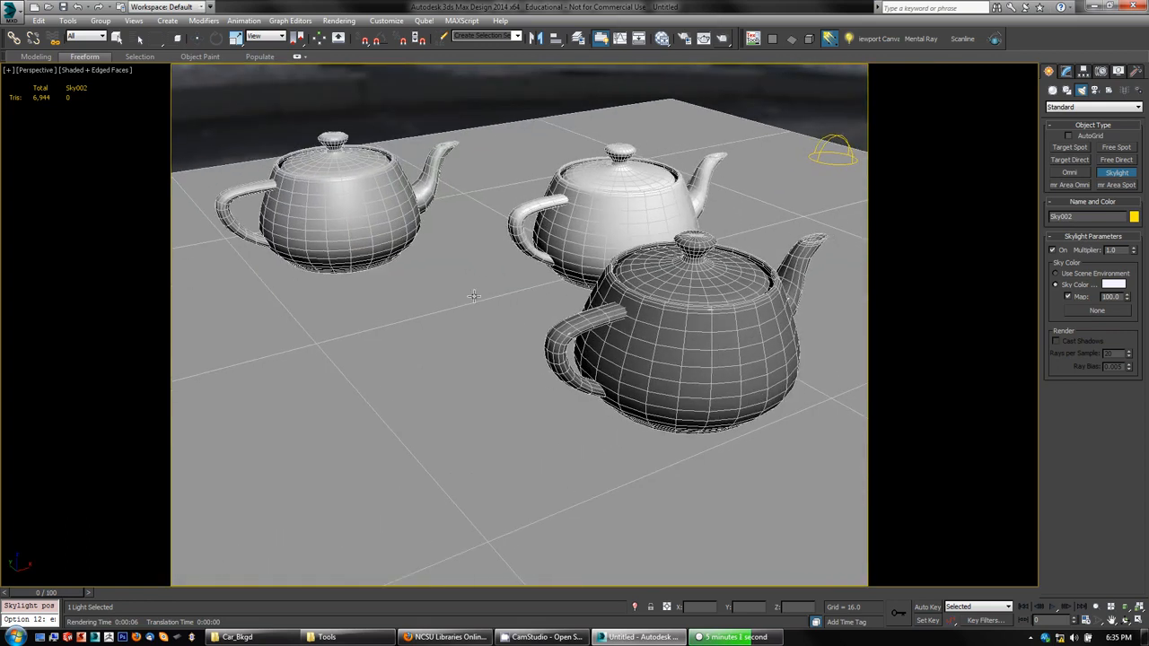
{"action": "middle_click_drag", "start_coordinate": [474, 297], "coordinate": [467, 307]}
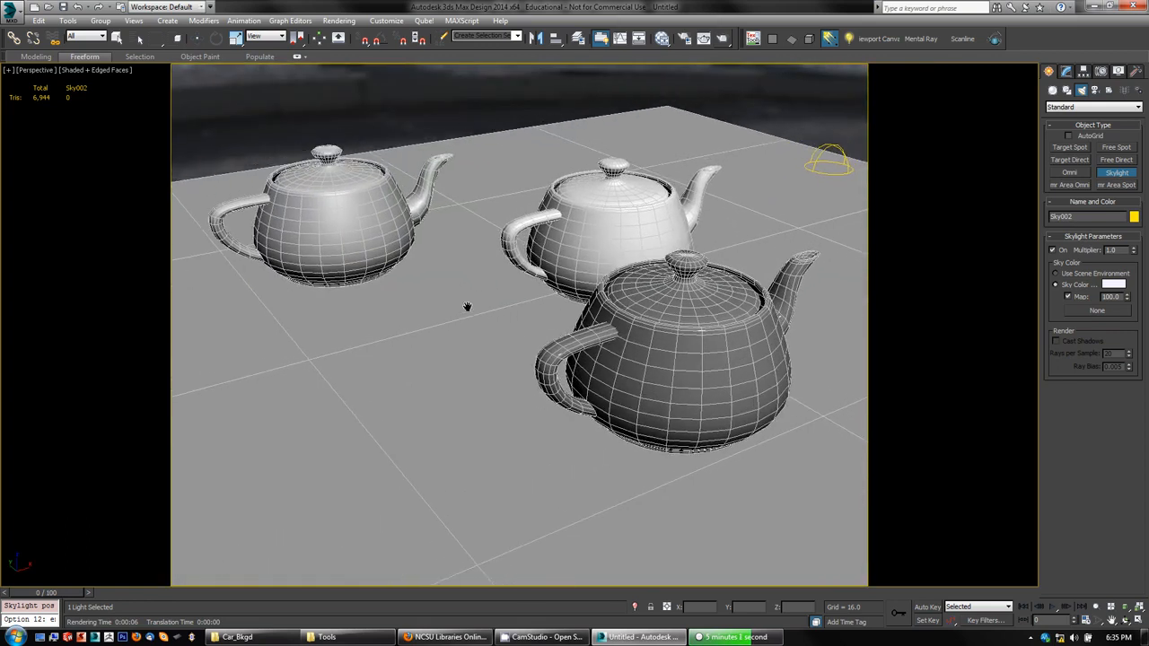
{"action": "left_click", "coordinate": [723, 40]}
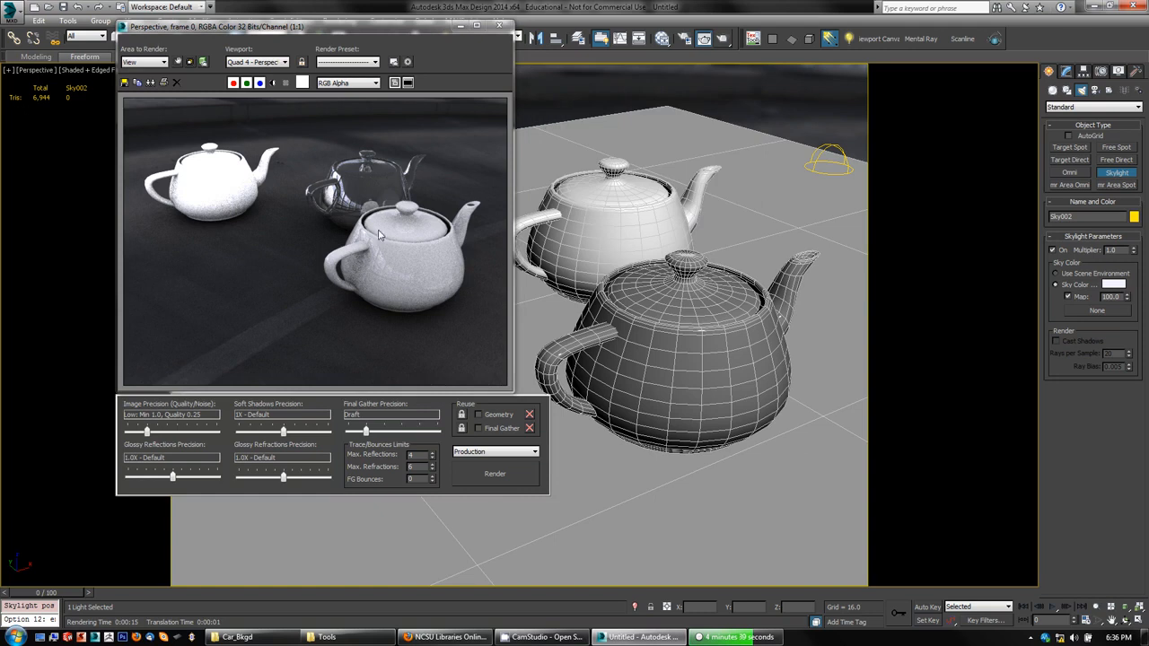
{"action": "left_click", "coordinate": [499, 25]}
Step: Compose a lower-angle perspective shot with all three teapots spread across the frame against the HDR background
{"action": "scroll", "coordinate": [588, 413], "scroll_direction": "up", "scroll_amount": 5}
{"action": "middle_click_drag", "start_coordinate": [589, 414], "coordinate": [649, 390], "text": "alt"}
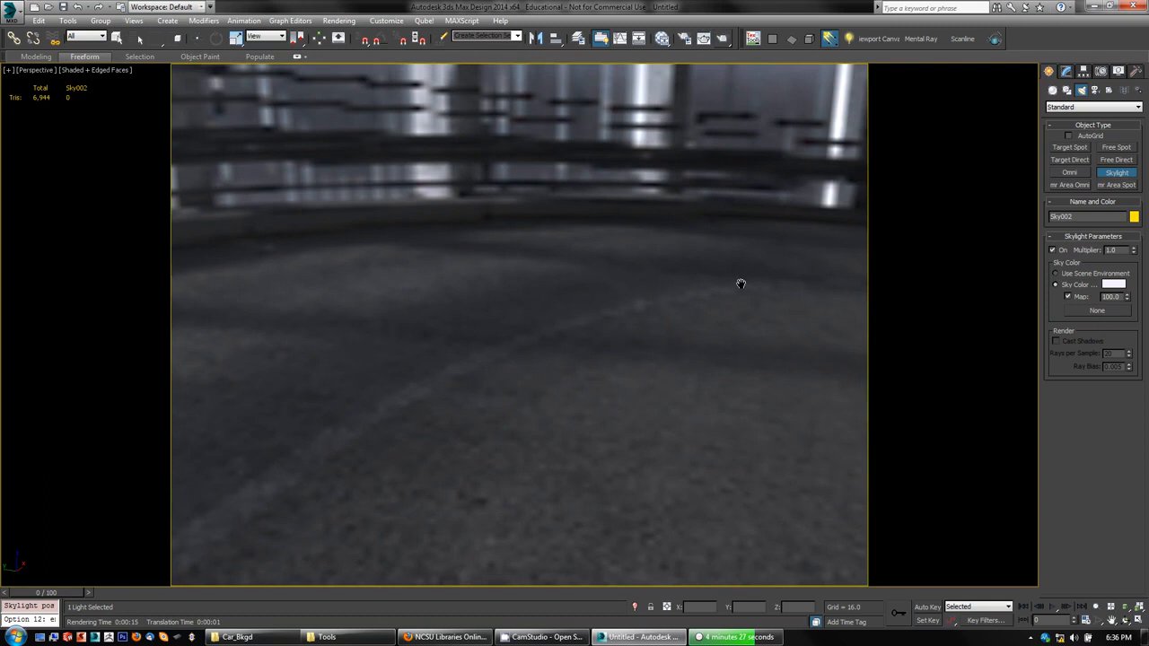
{"action": "middle_click_drag", "start_coordinate": [799, 280], "coordinate": [498, 332]}
{"action": "scroll", "coordinate": [485, 332], "scroll_direction": "down", "scroll_amount": 8}
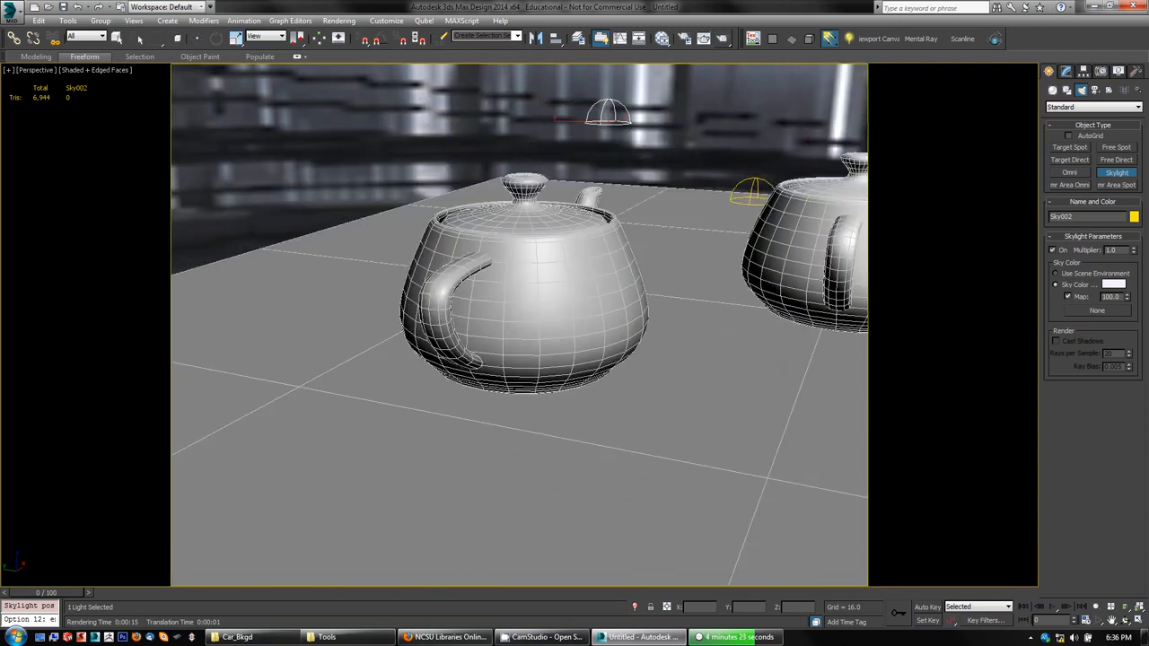
{"action": "middle_click_drag", "start_coordinate": [732, 371], "coordinate": [599, 361]}
{"action": "scroll", "coordinate": [666, 385], "scroll_direction": "down", "scroll_amount": 3}
{"action": "middle_click_drag", "start_coordinate": [674, 385], "coordinate": [652, 380]}
{"action": "scroll", "coordinate": [619, 386], "scroll_direction": "up", "scroll_amount": 2}
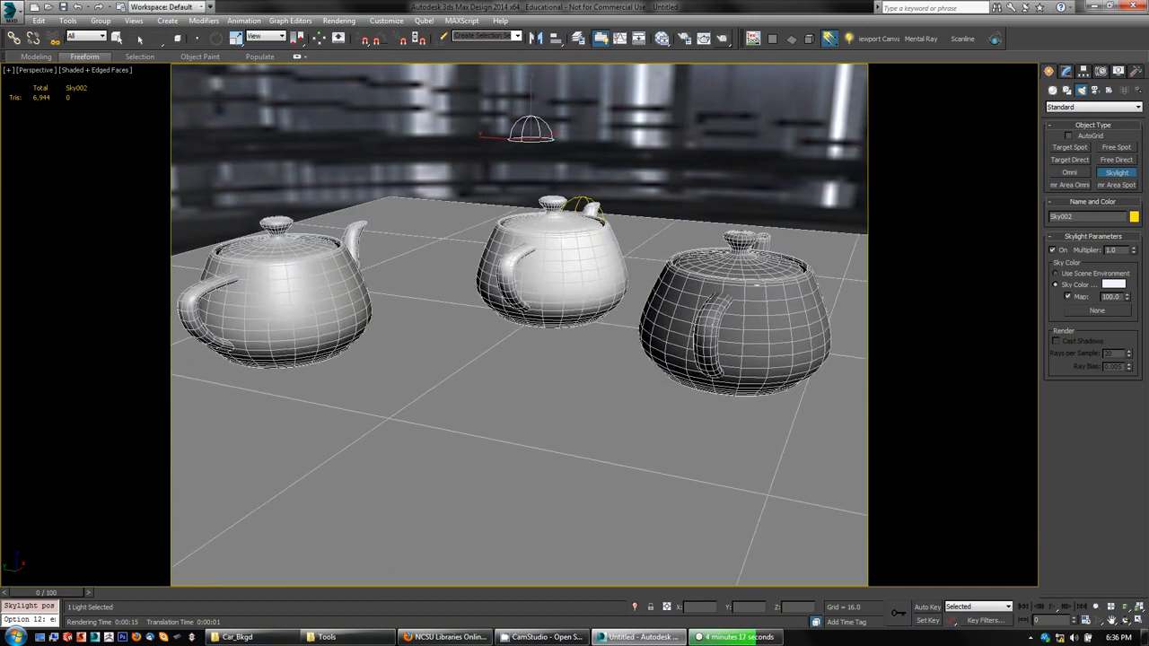
{"action": "mouse_move", "coordinate": [572, 382]}
{"action": "middle_mouse_down", "text": "alt"}
{"action": "mouse_move", "coordinate": [541, 380]}
{"action": "mouse_move", "coordinate": [573, 380]}
{"action": "middle_mouse_up", "text": "alt"}
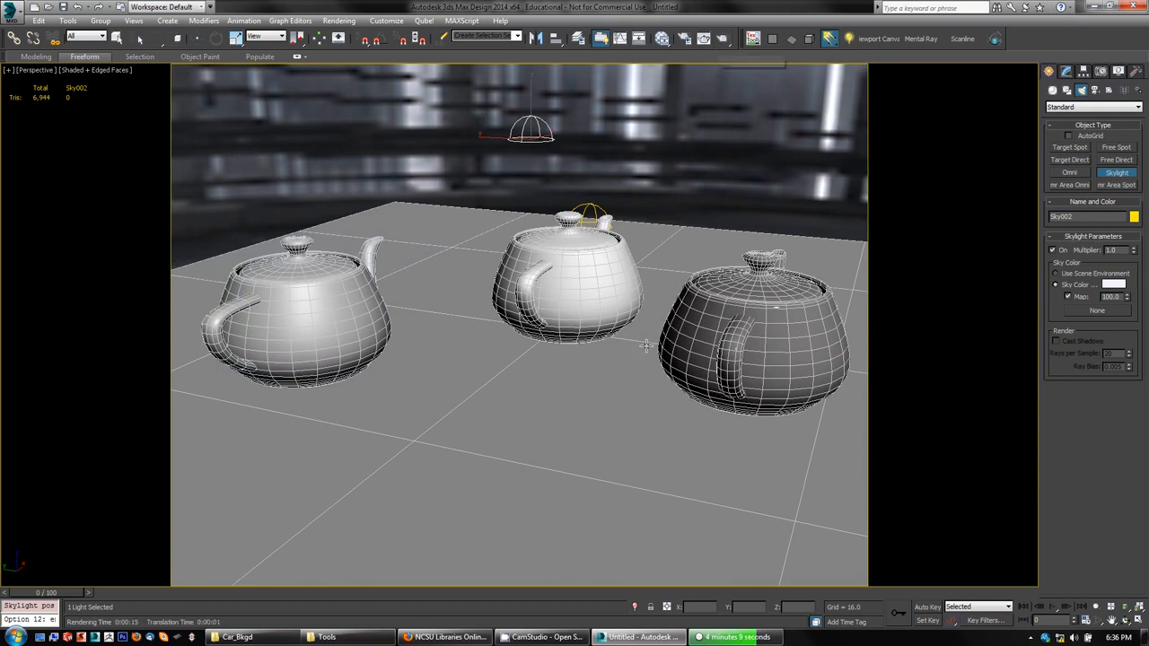
Step: Set the render output size to 1280x720, render the perspective view and close the rendered frame
{"action": "left_click", "coordinate": [683, 39]}
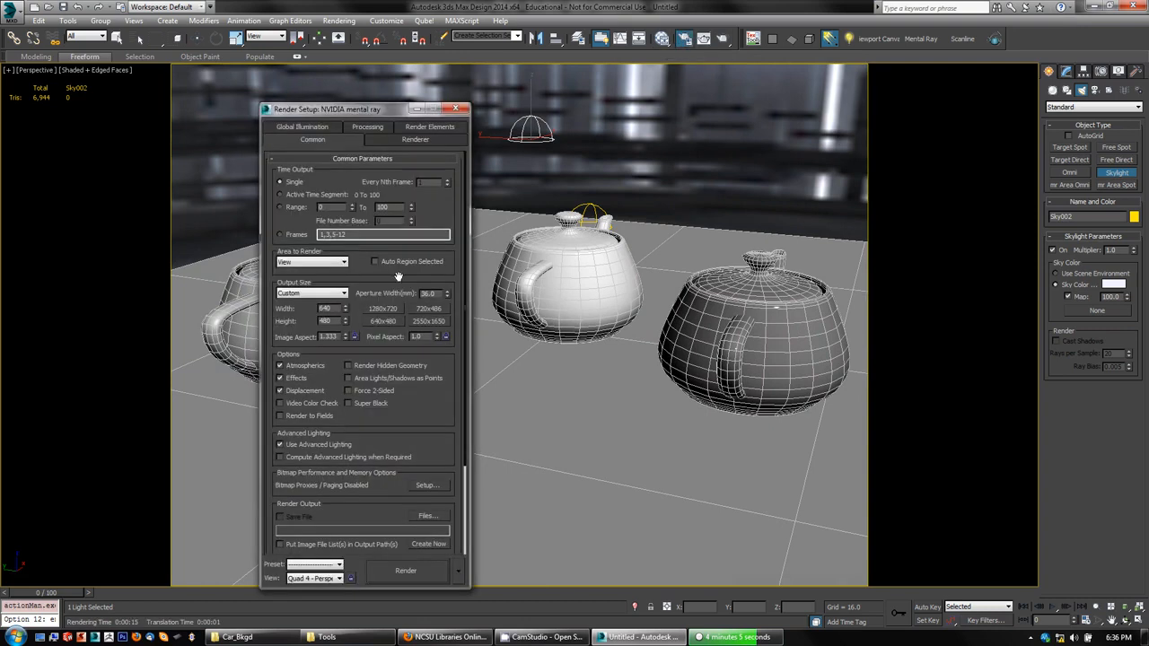
{"action": "left_click", "coordinate": [384, 311]}
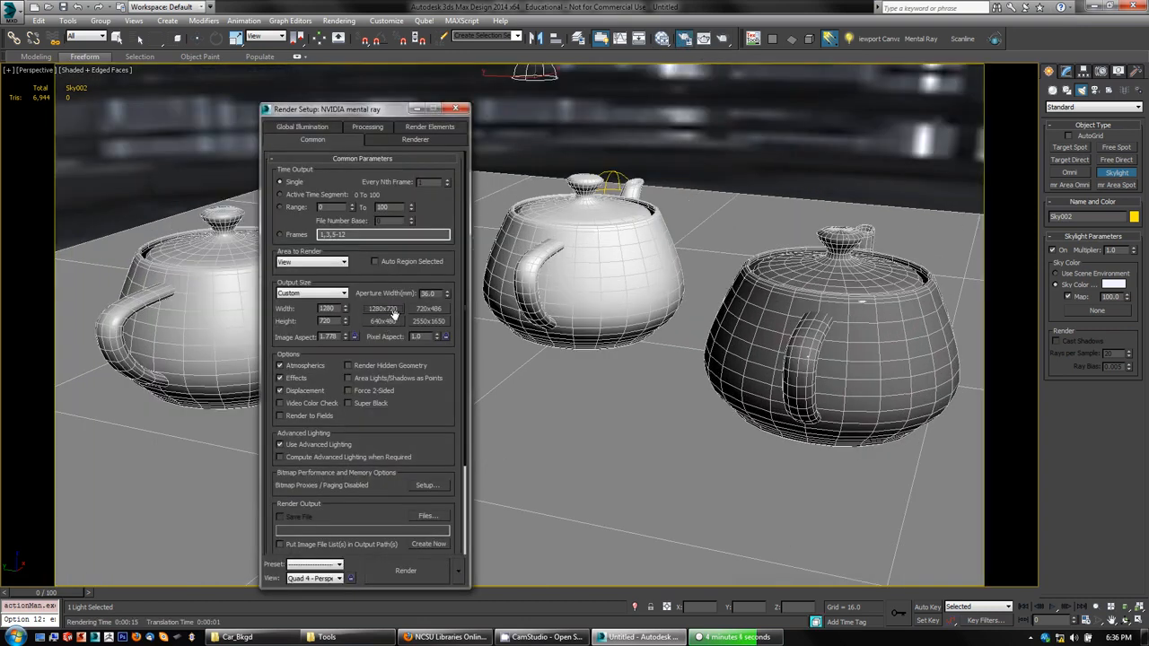
{"action": "left_click", "coordinate": [455, 109]}
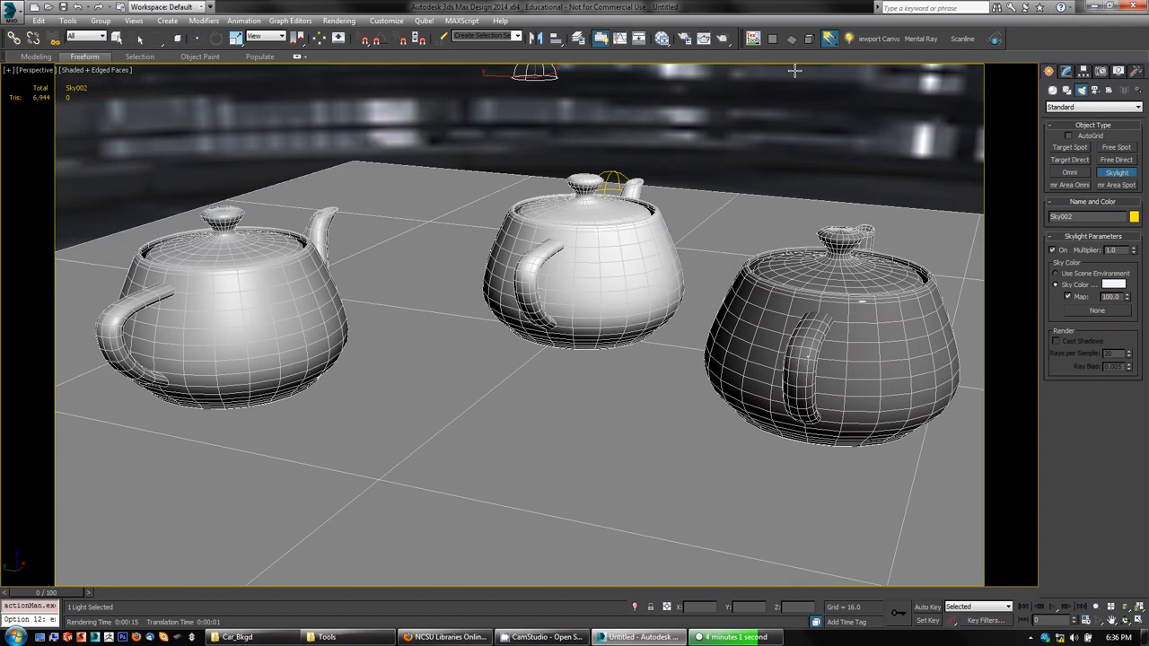
{"action": "left_click", "coordinate": [723, 39]}
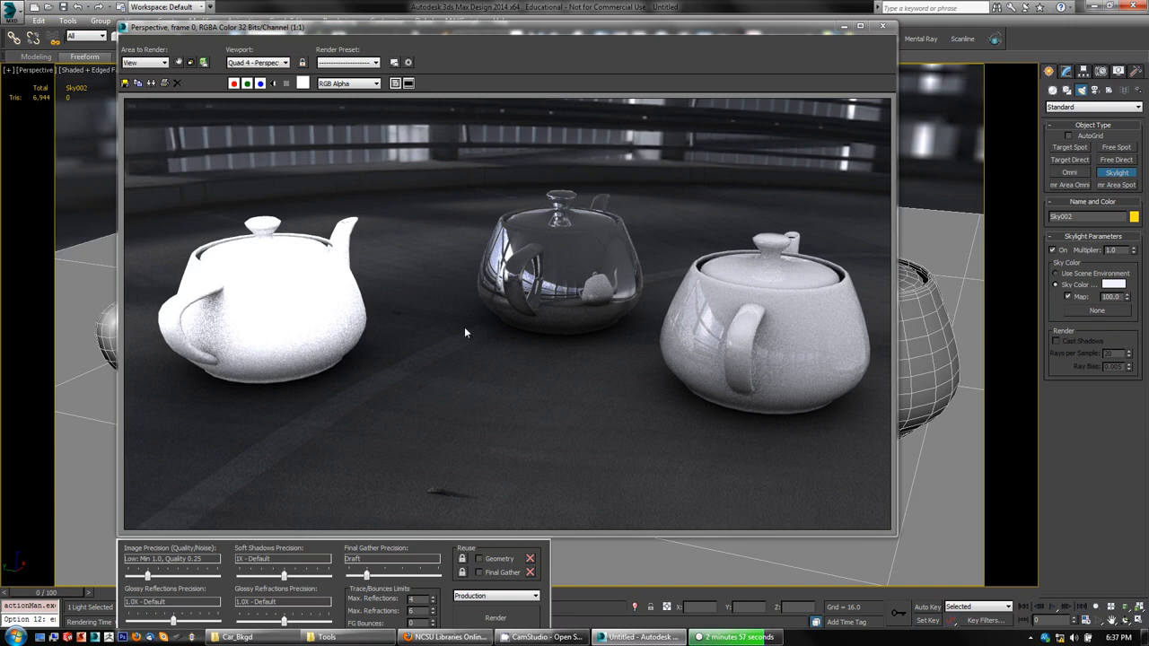
{"action": "left_click", "coordinate": [887, 29]}
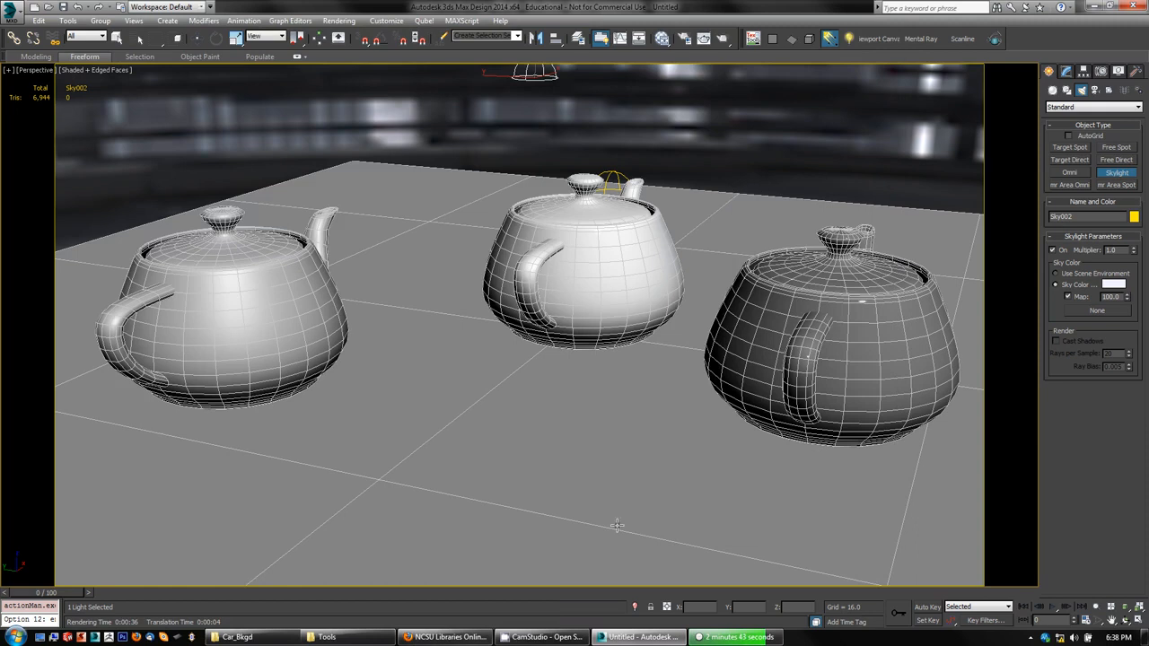
{"action": "left_click", "coordinate": [728, 637]}
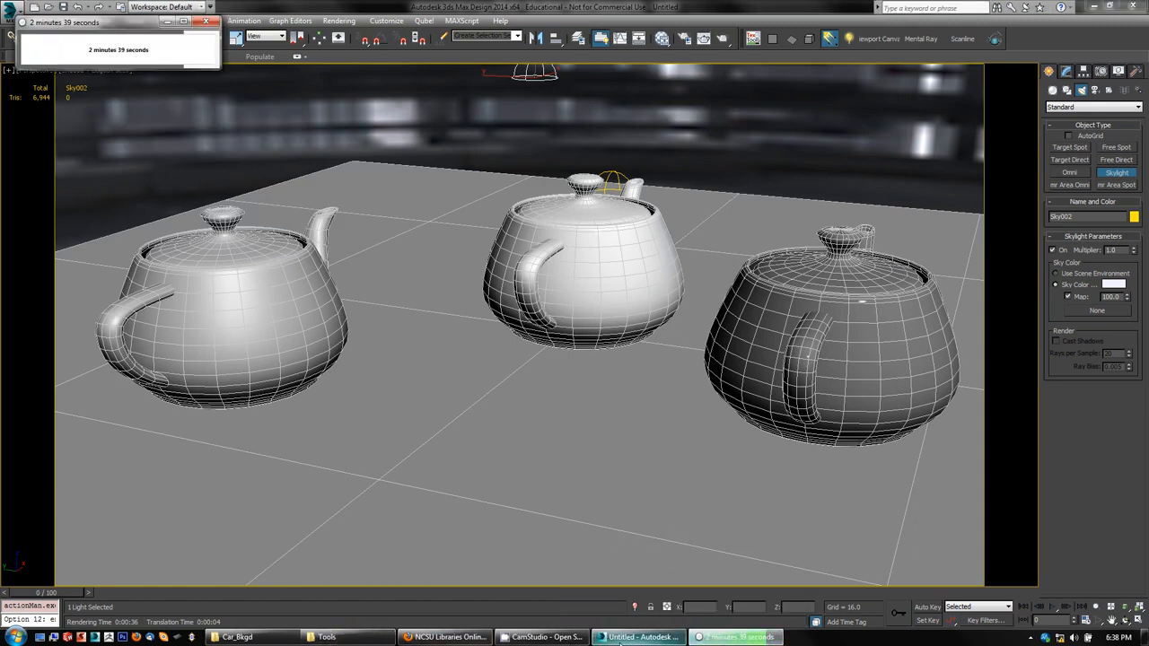